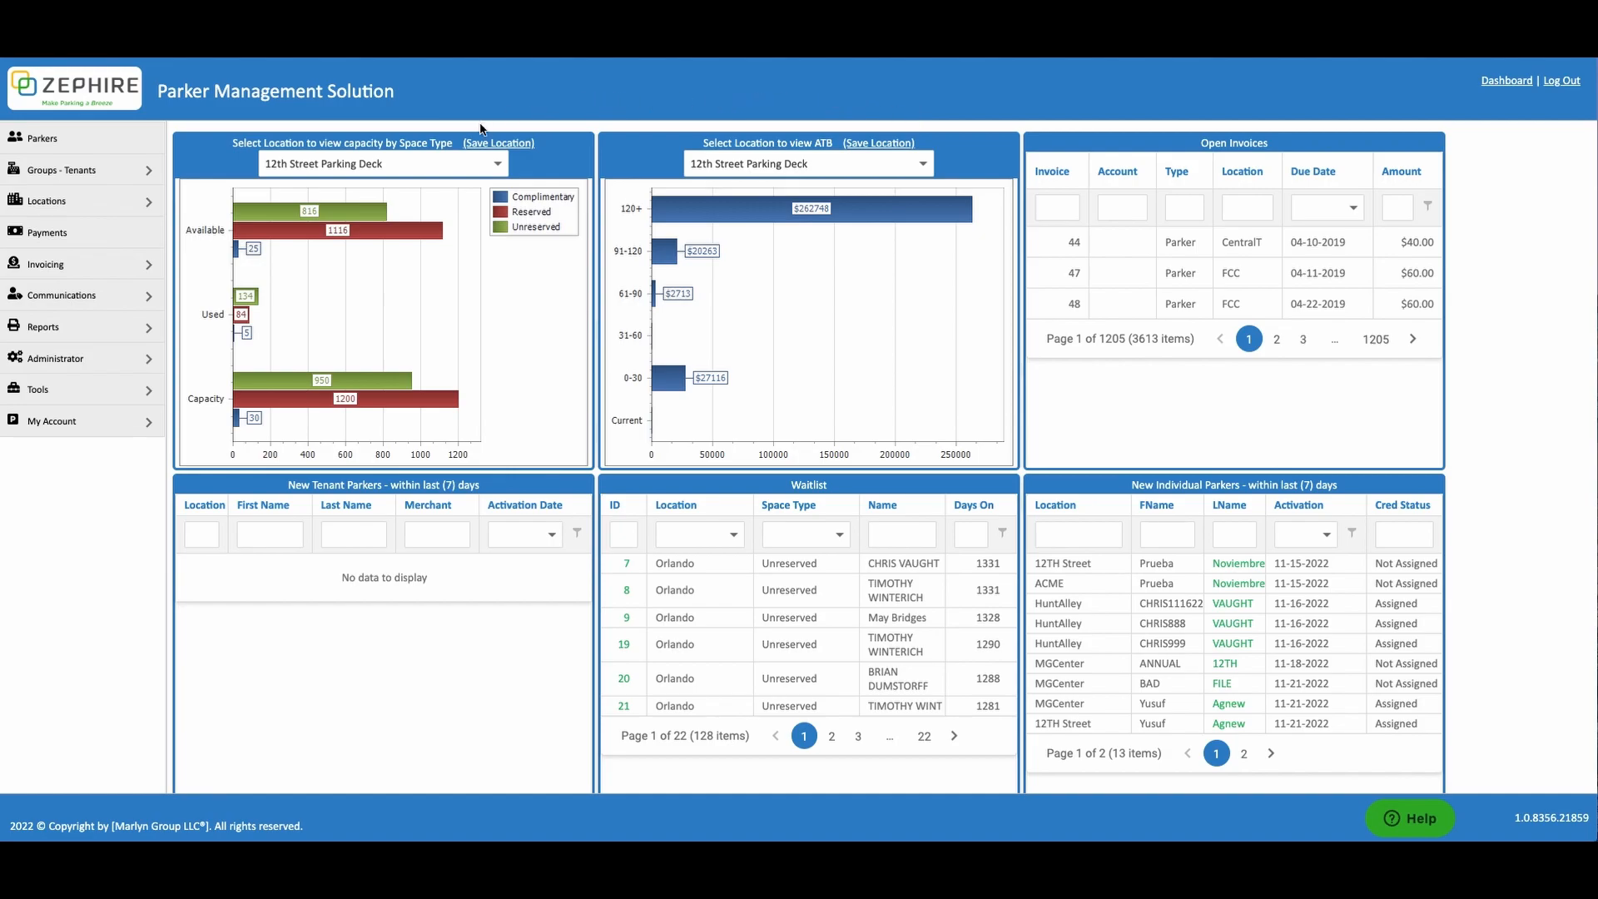
Open the Contracts page for groups and tenants and choose 12th Street Parking Deck as the contract owner's location
left_click(114, 172)
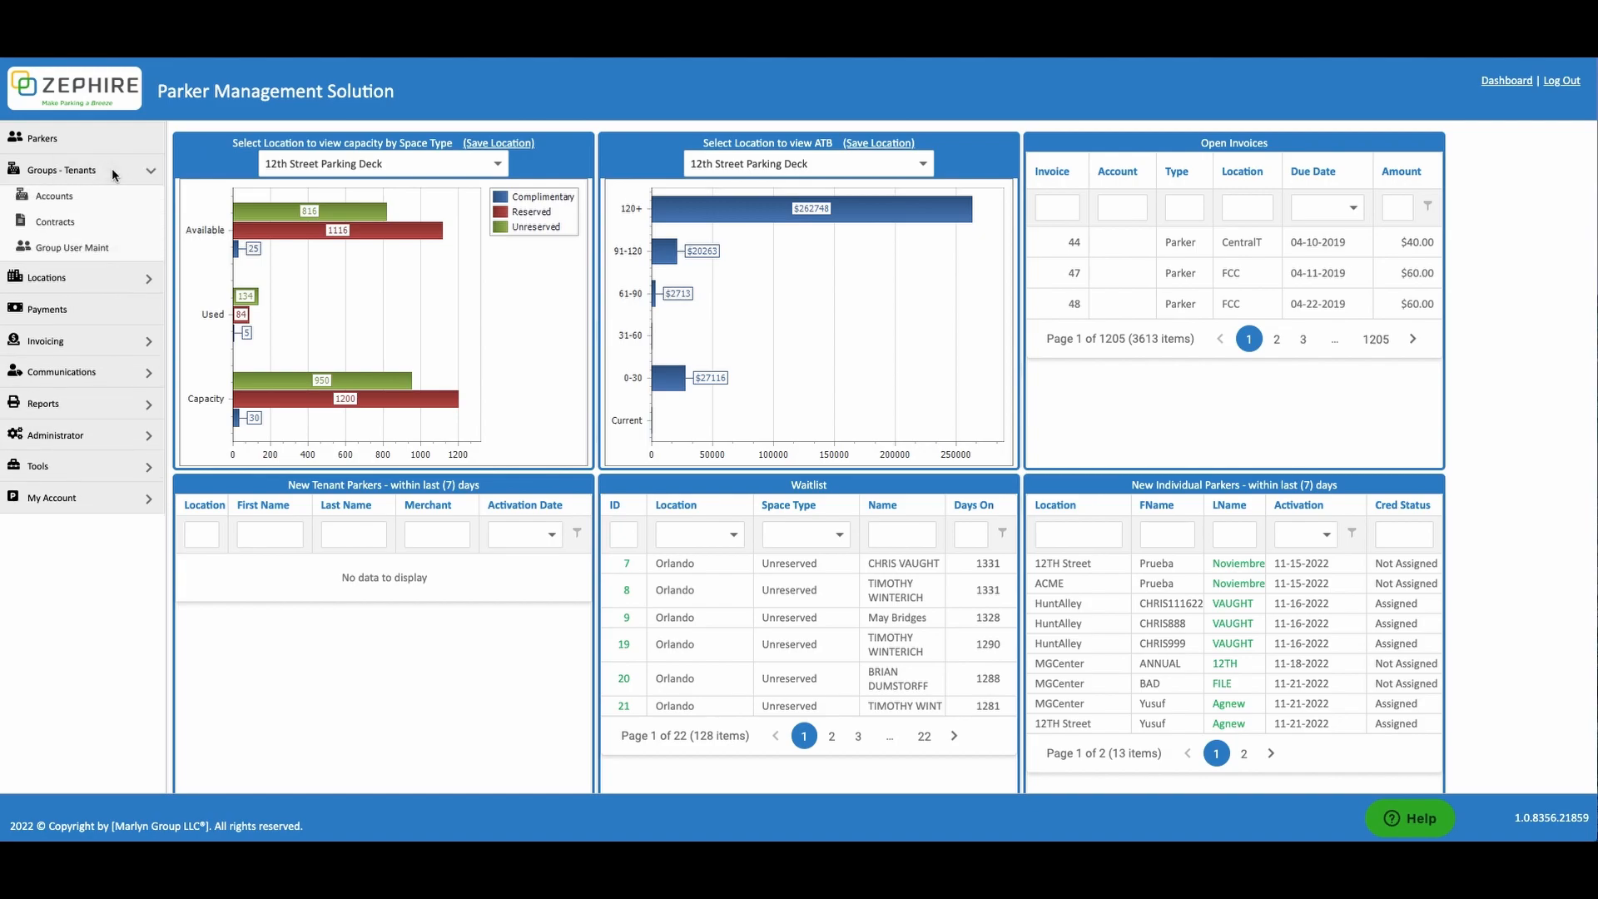
left_click(108, 221)
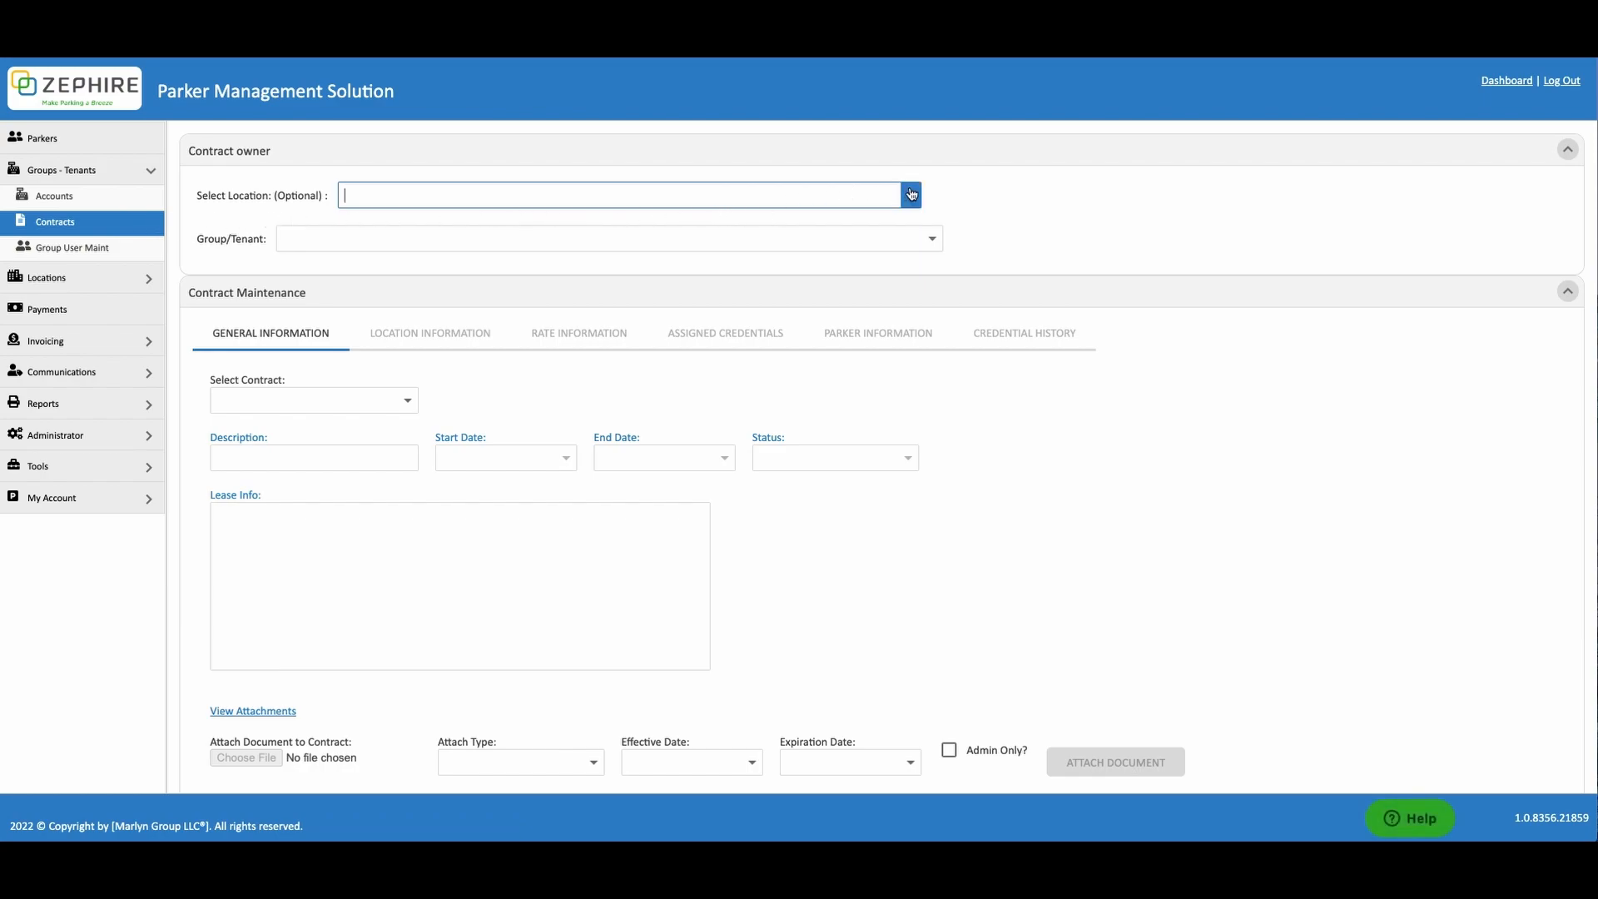
left_click(911, 194)
scroll(886, 281, "down", 3)
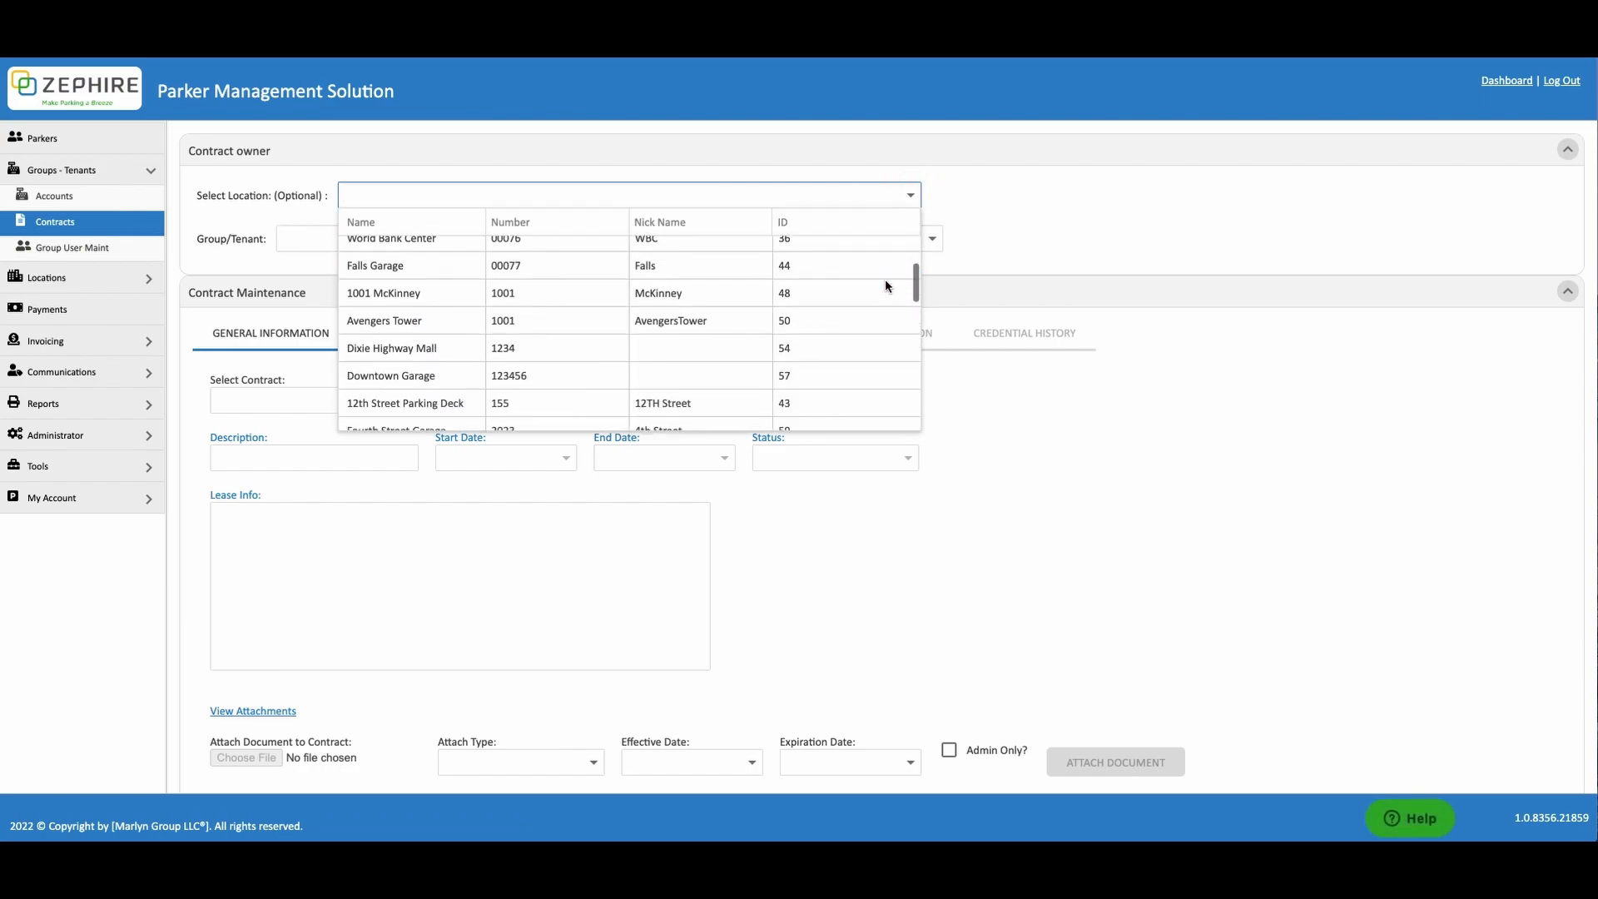
scroll(885, 285, "down", 2)
left_click(862, 355)
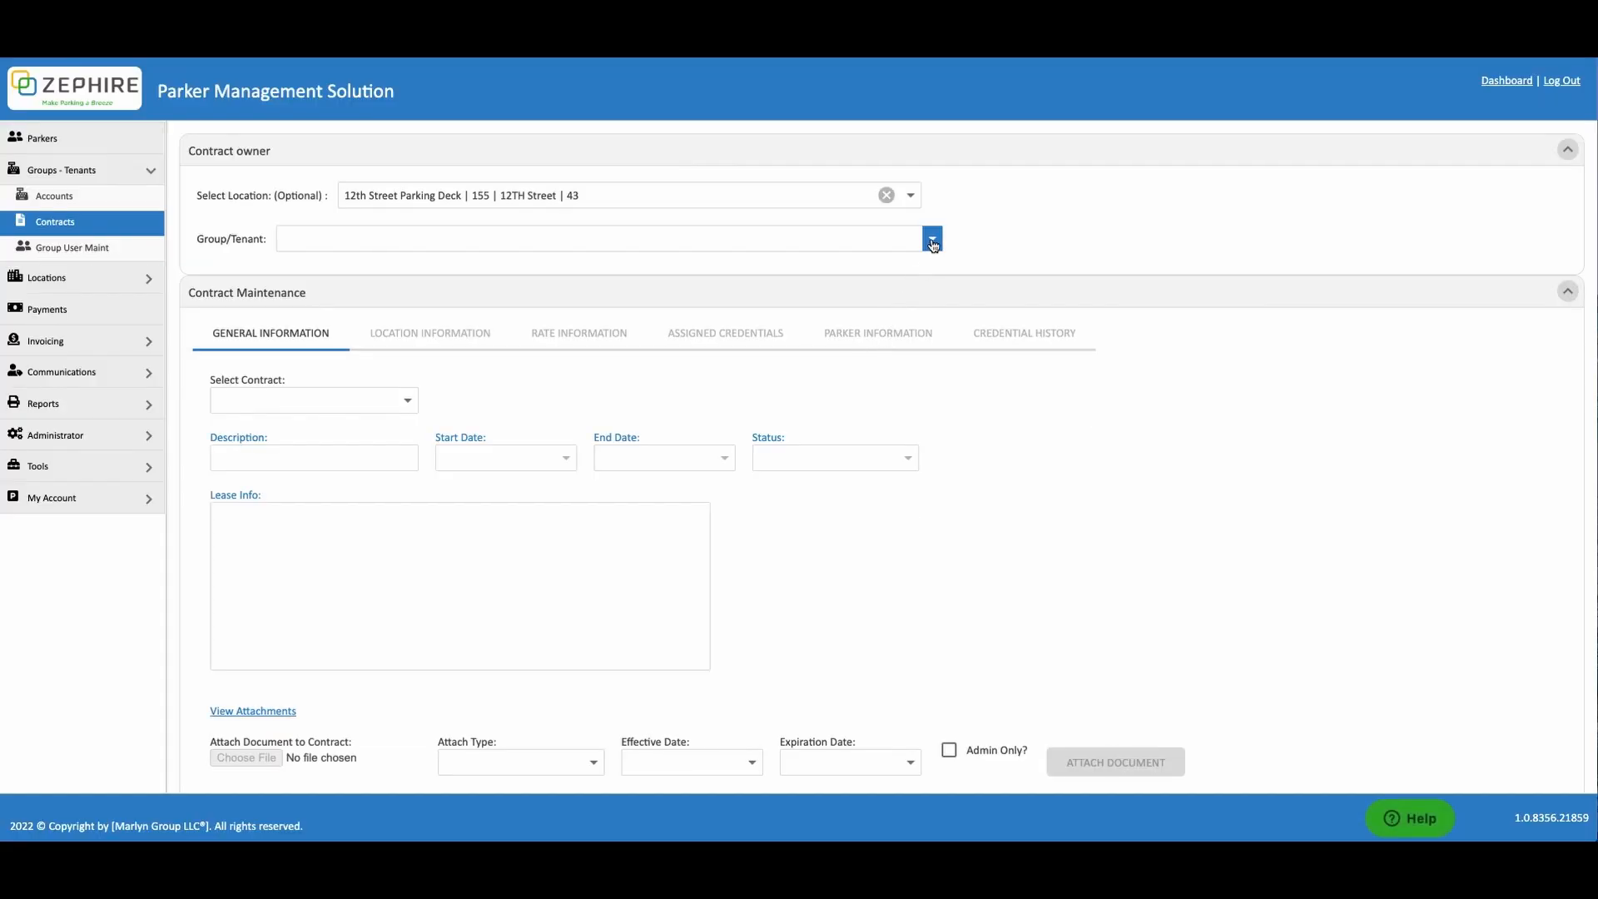
Choose Car Repair Shop as the group/tenant that owns the contract
left_click(932, 241)
scroll(891, 337, "down", 3)
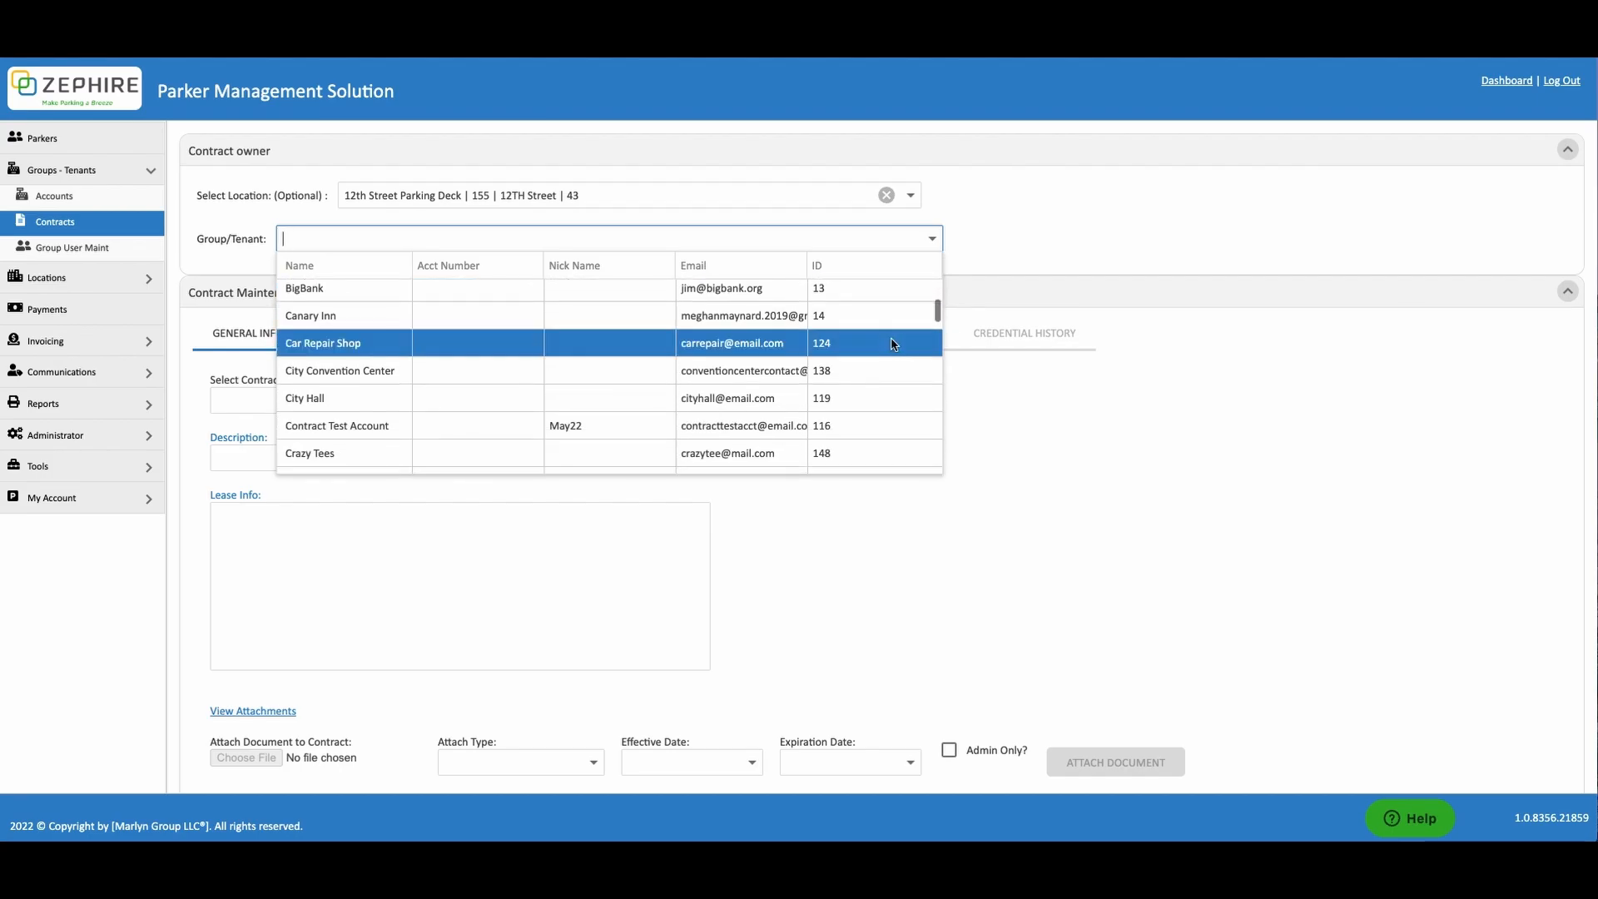
left_click(886, 341)
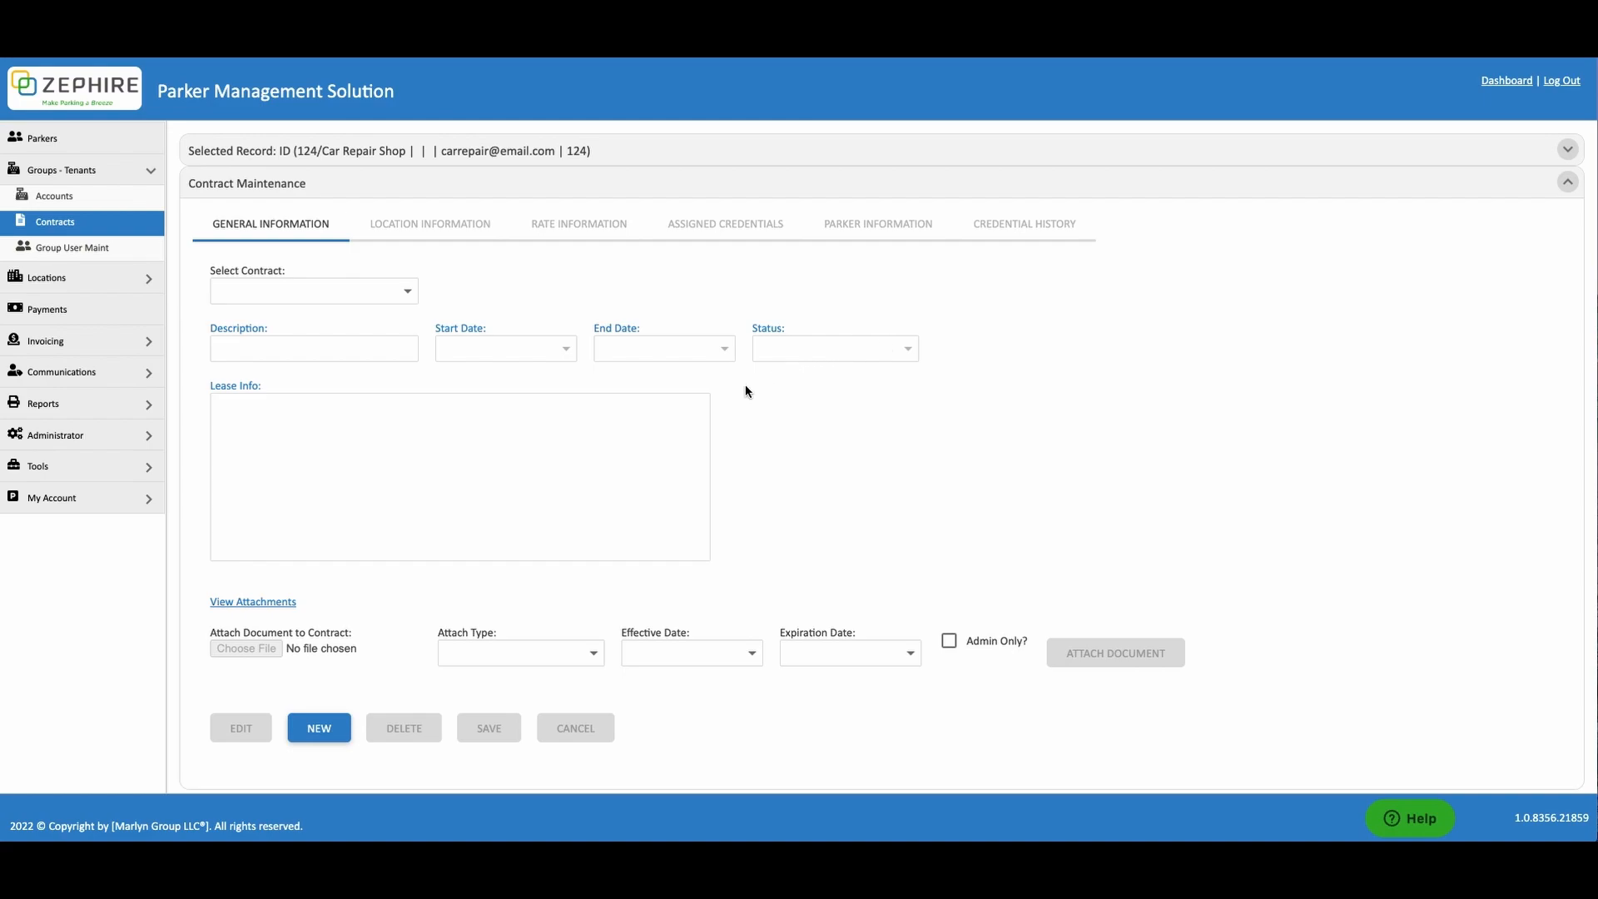
Start a new contract with the description "Car Repair Shop Contract"
scroll(706, 420, "down", 1)
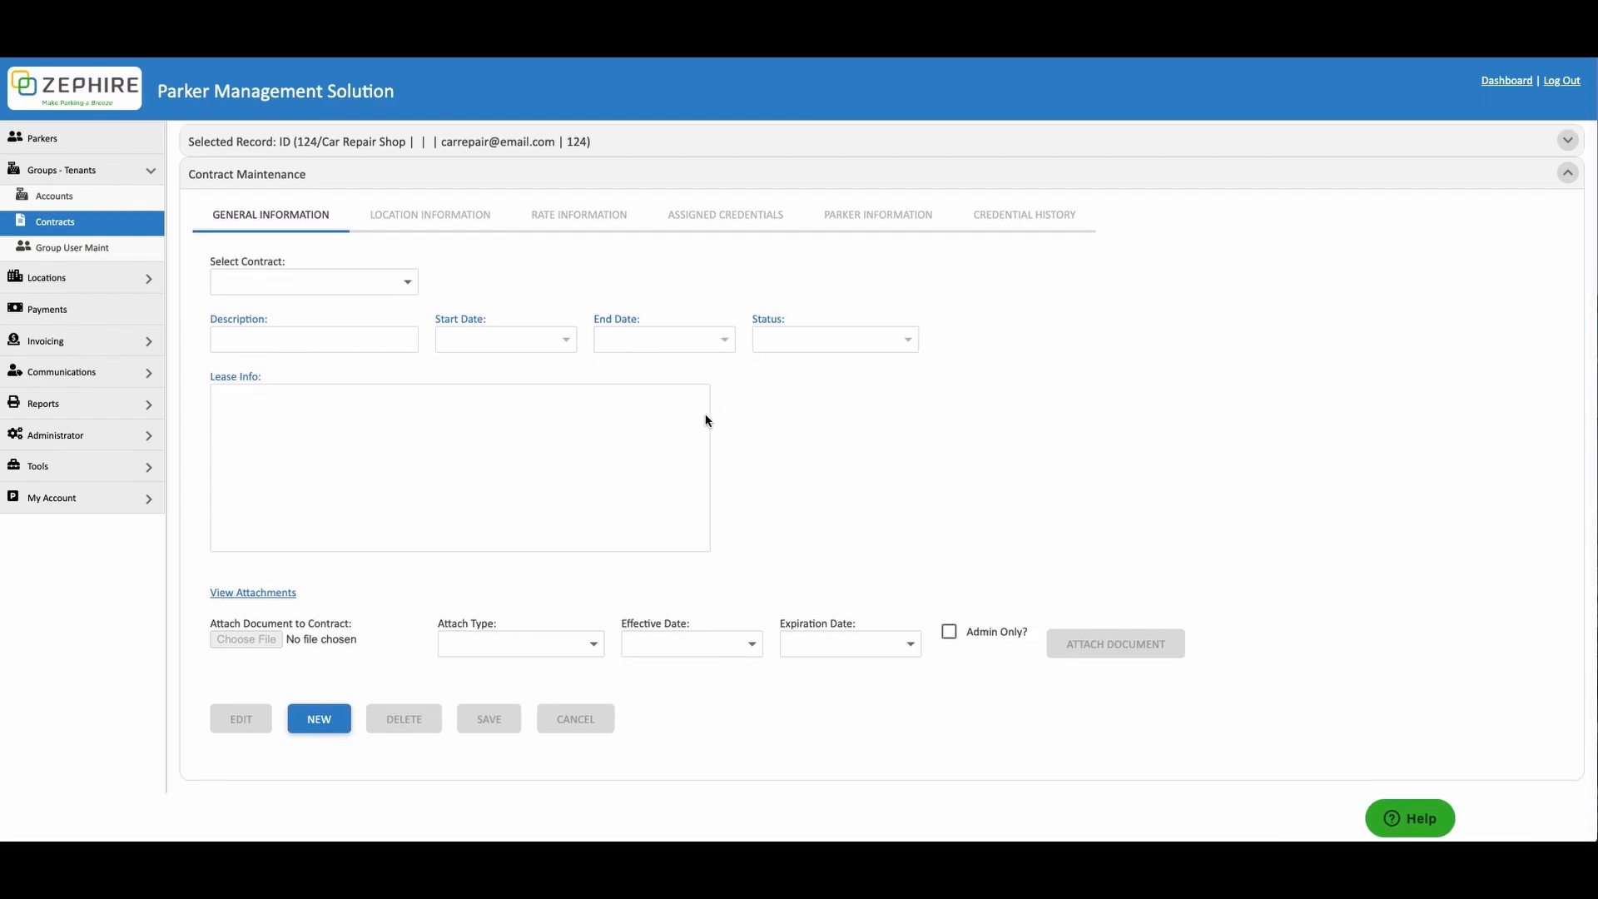
left_click(343, 720)
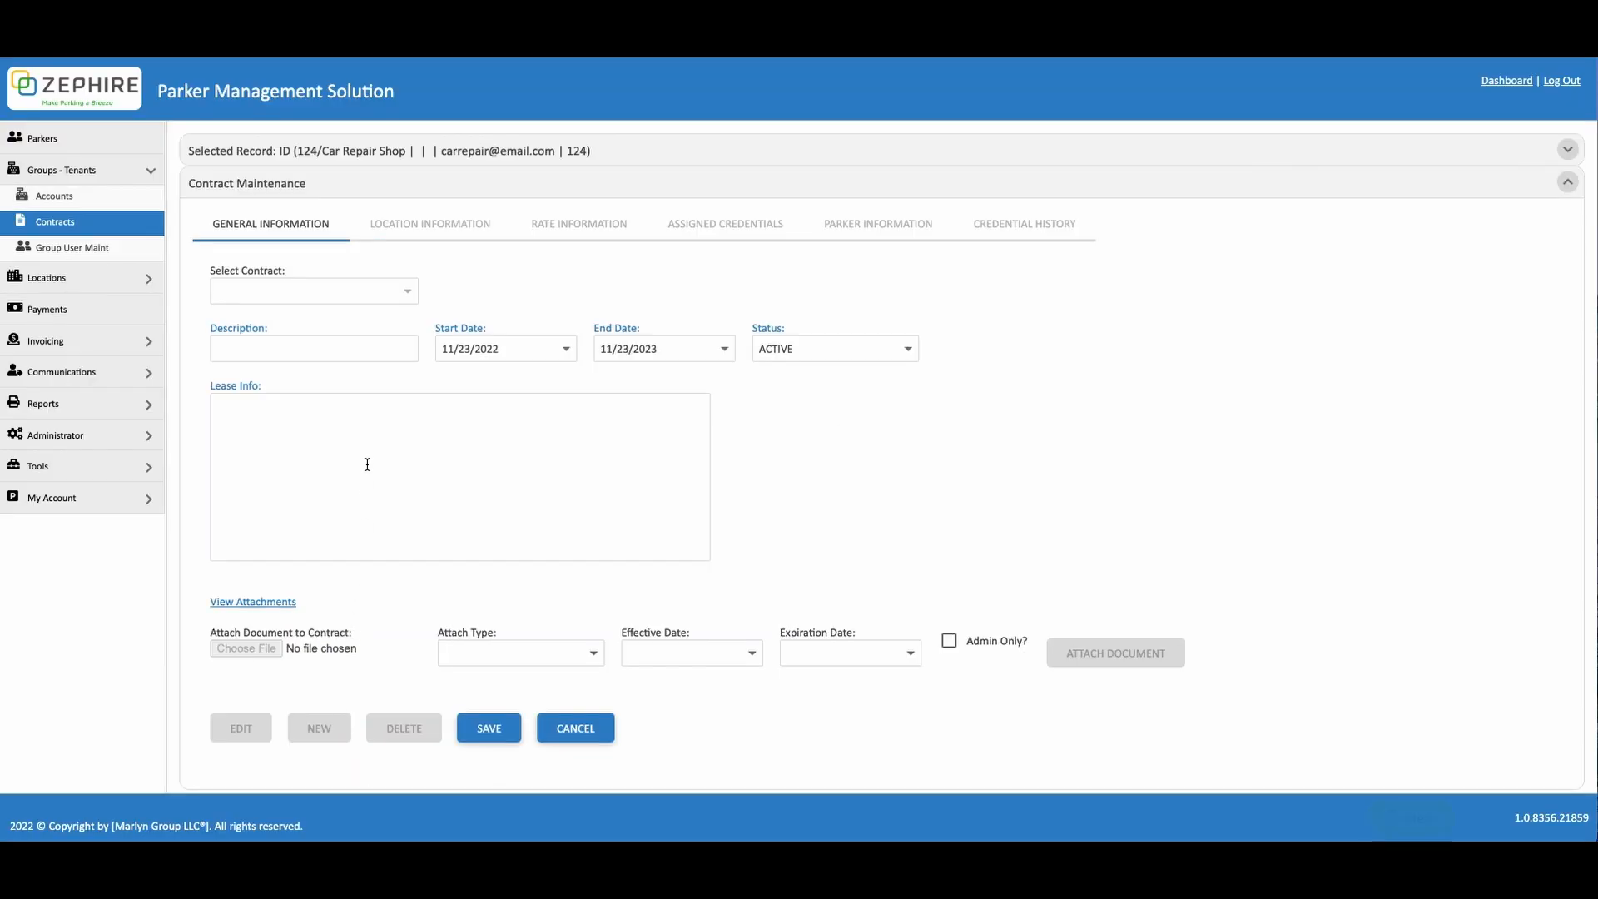
left_click(387, 351)
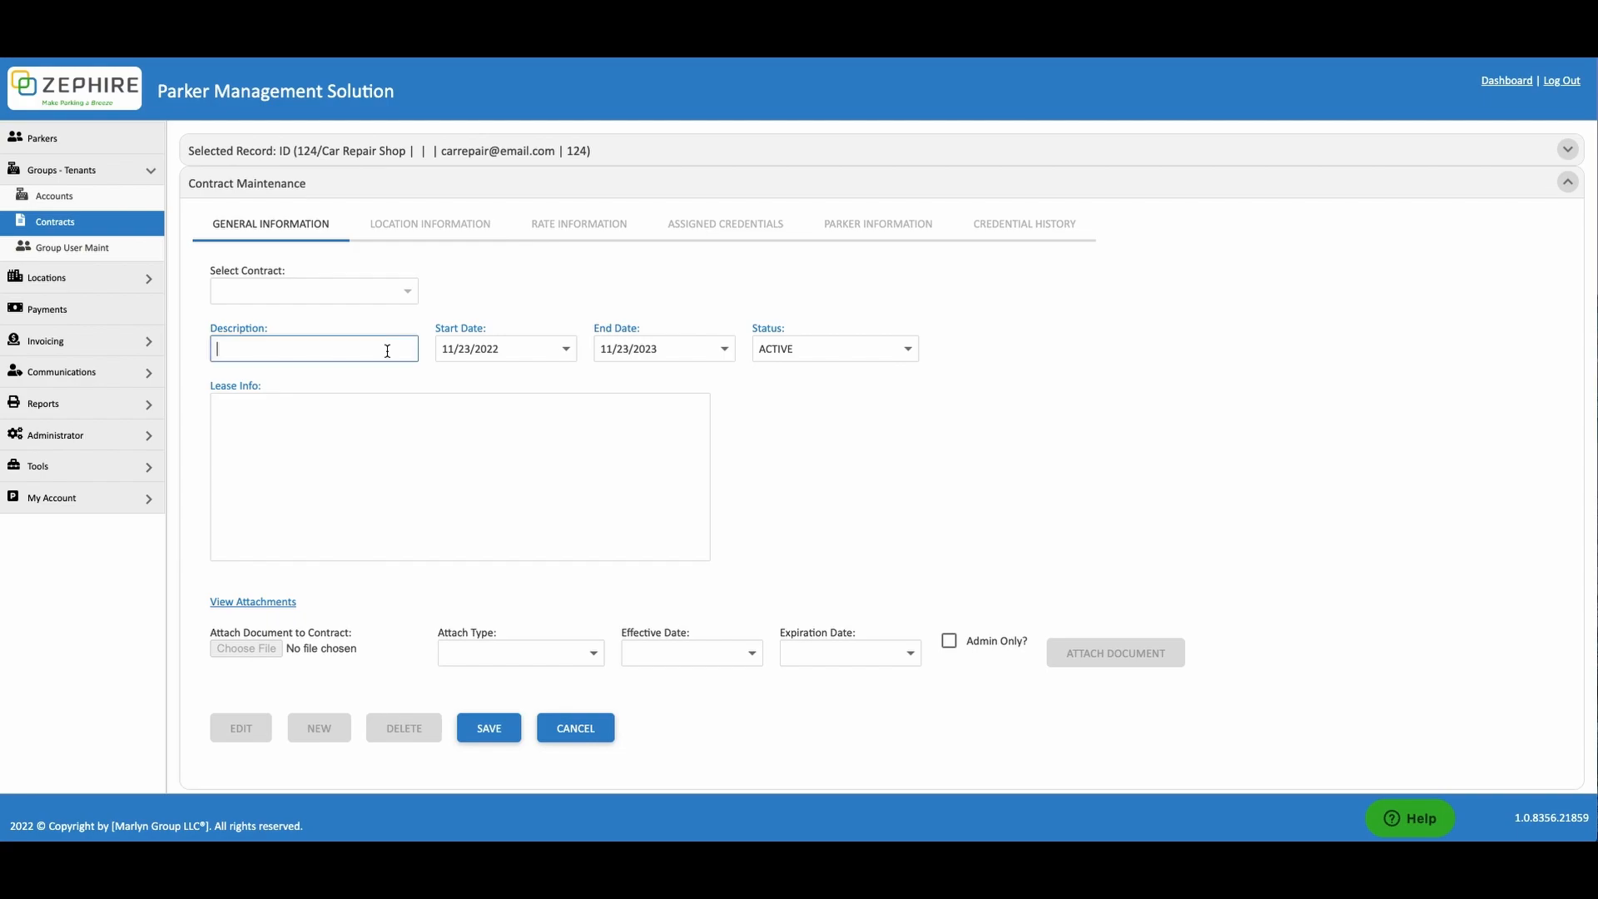
type("Car Repair Shop Contract")
Set the contract's start date to 11/1/2022 and its end date to 11/1/2025
left_click(568, 350)
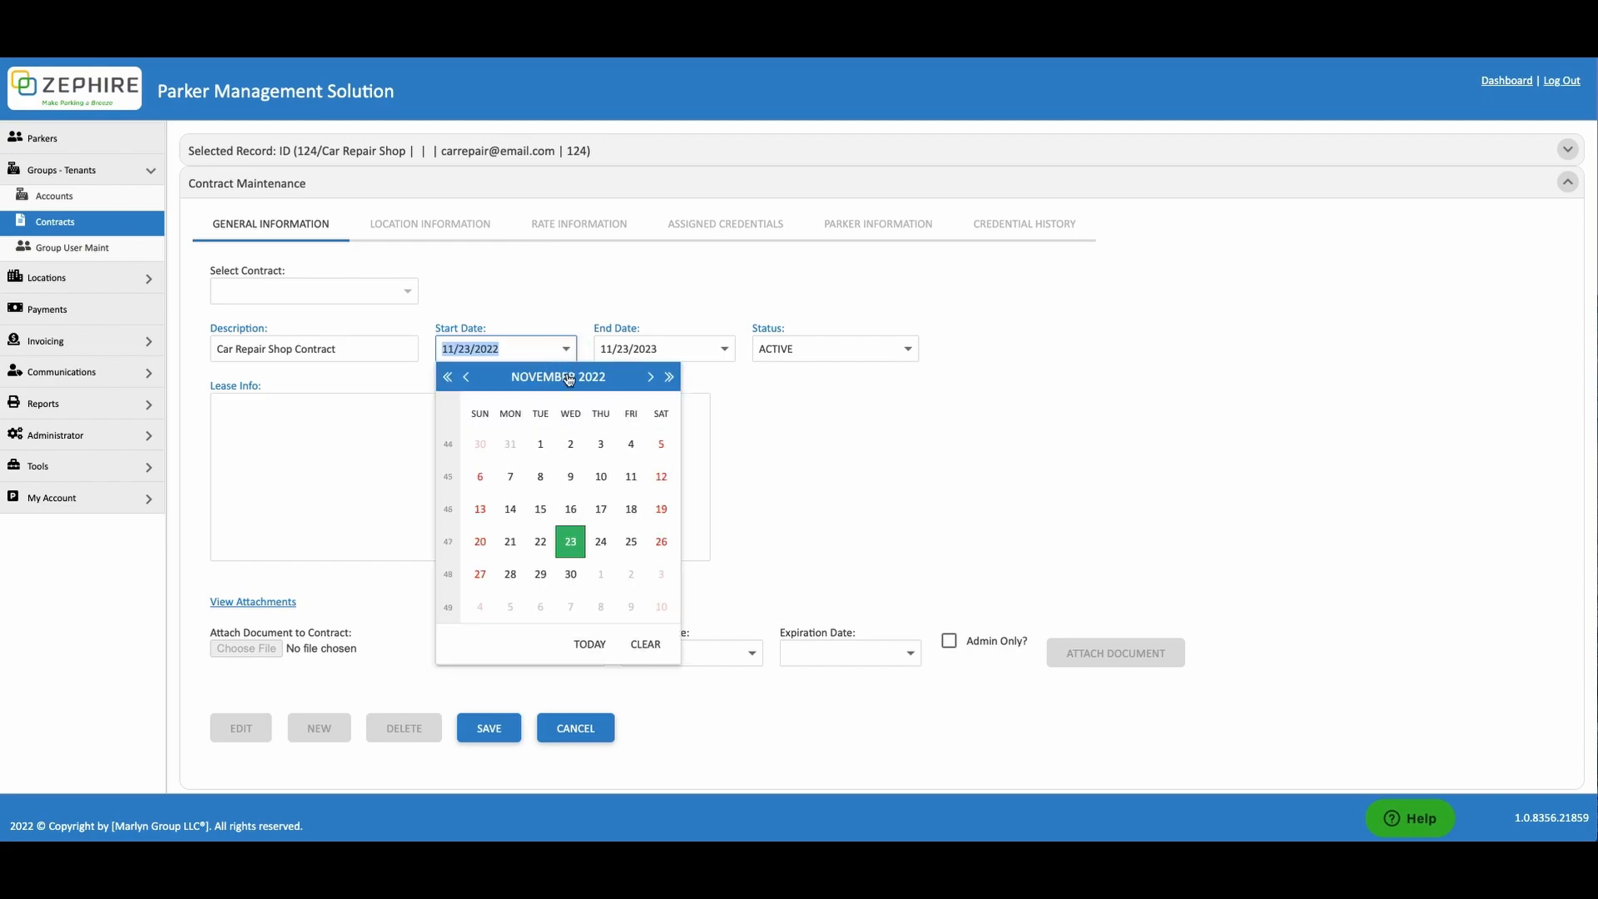
left_click(543, 446)
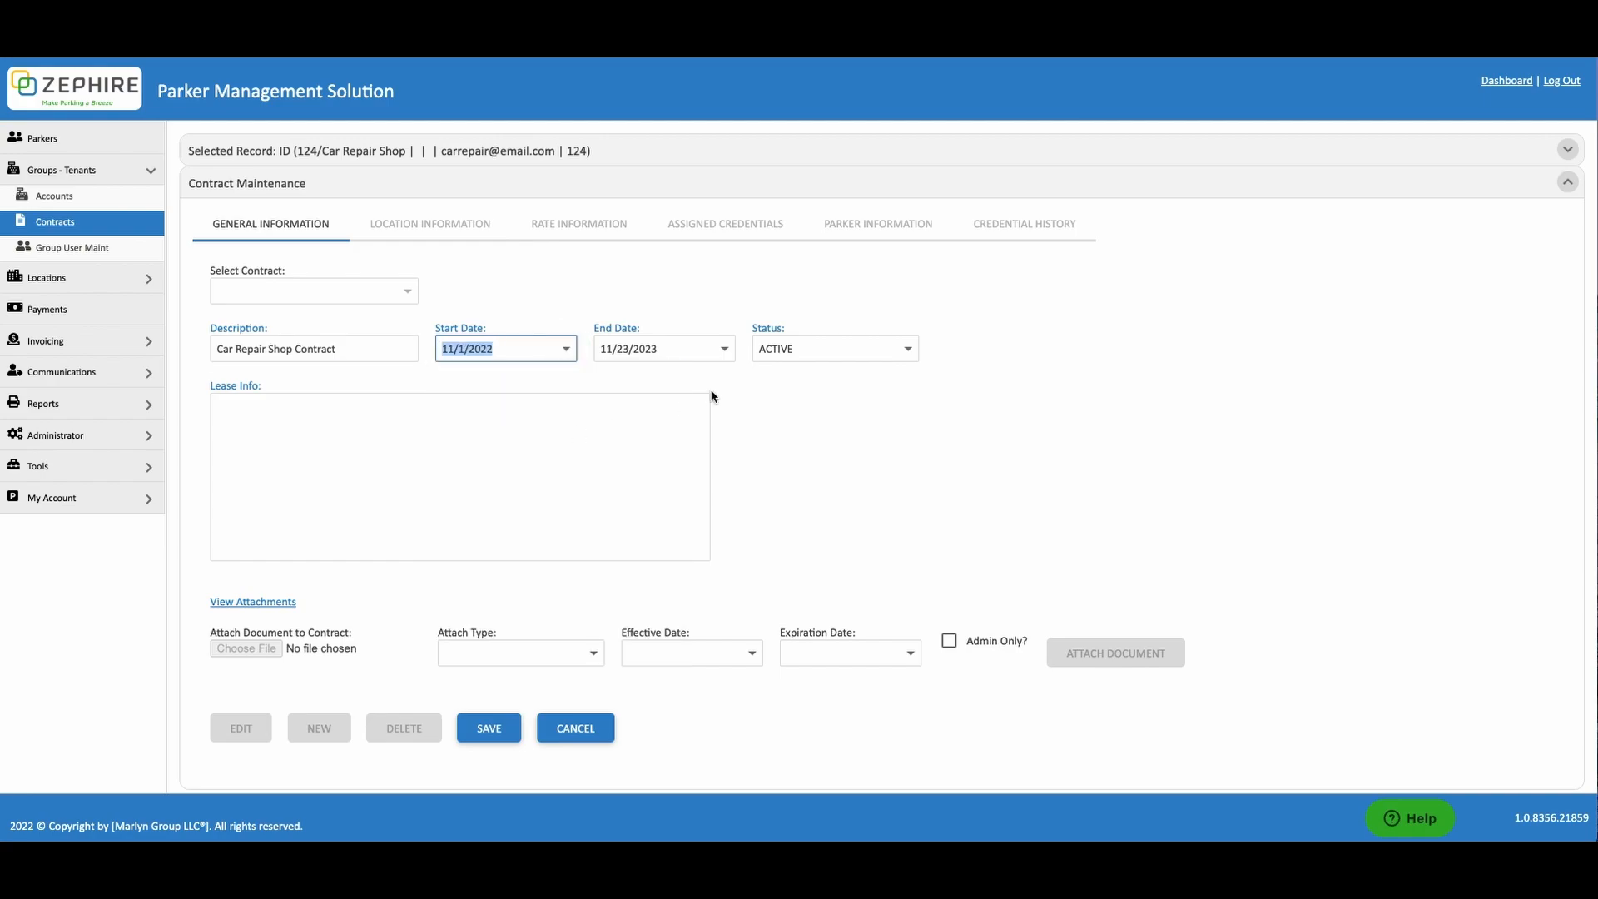
left_click(725, 349)
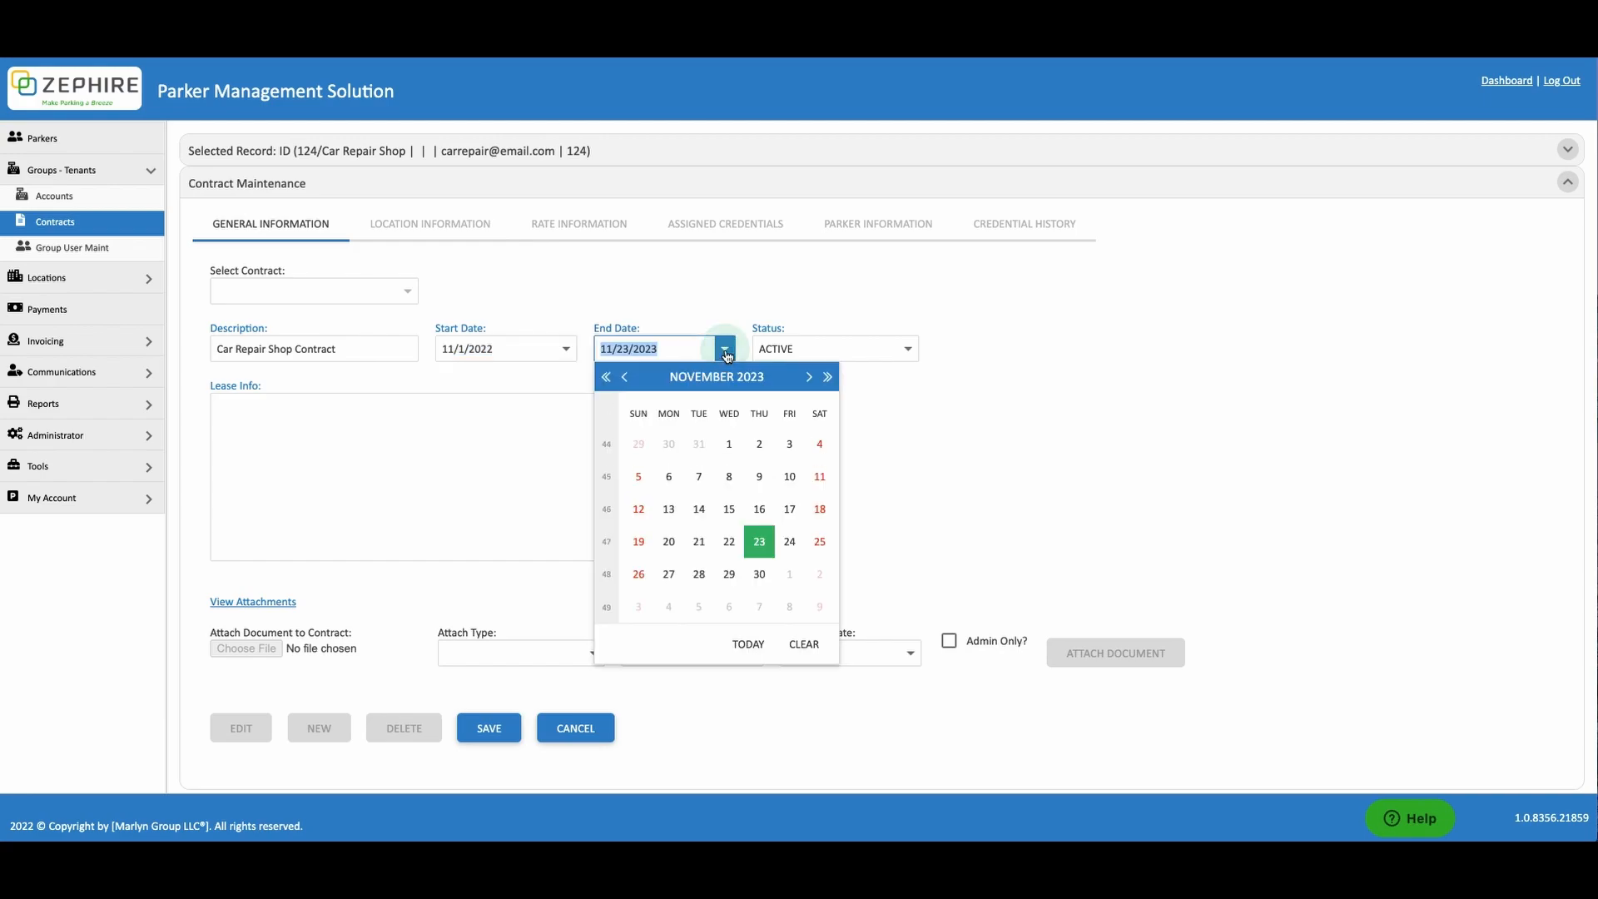
left_click(827, 377)
left_click(827, 377)
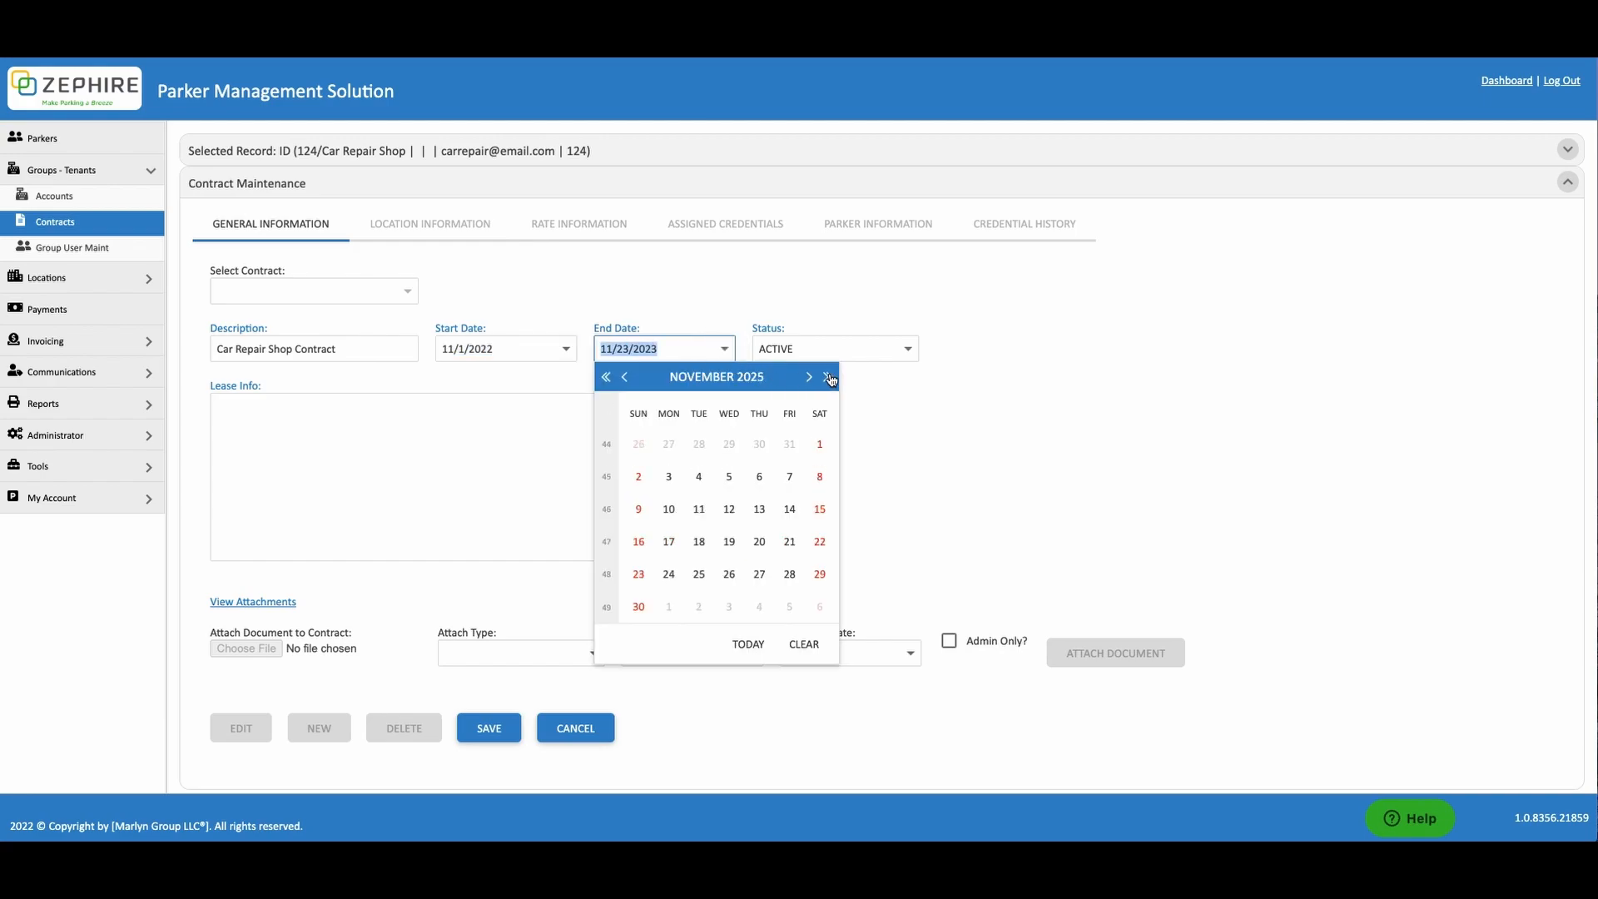
left_click(820, 444)
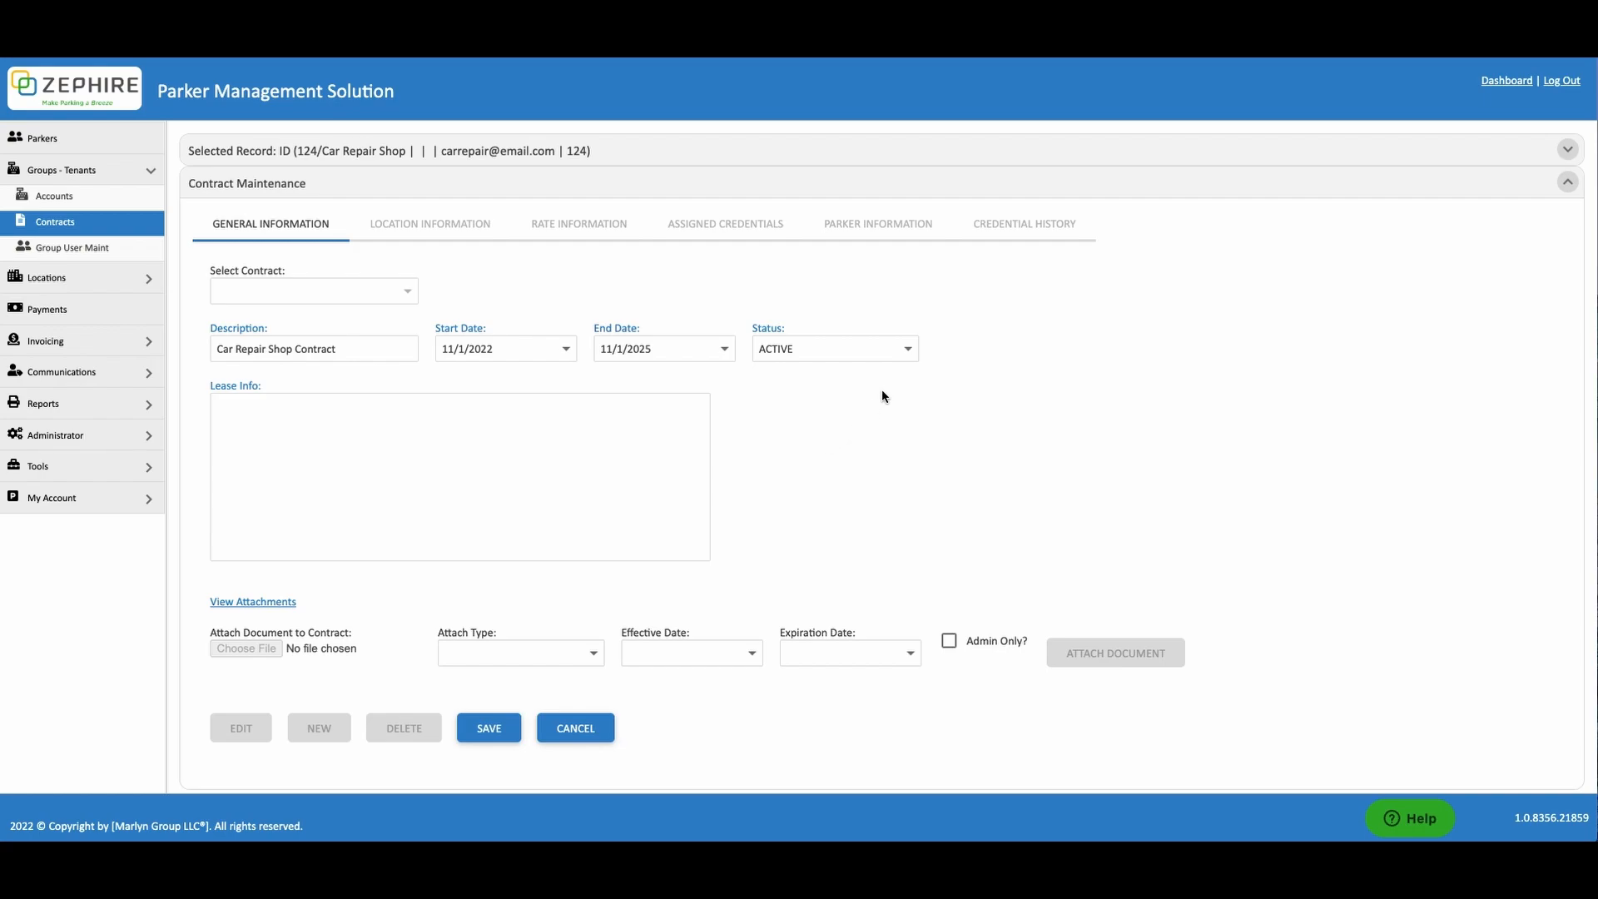
Review the contract status options and enter "Enter the contract lease information here." as the lease info
left_click(910, 351)
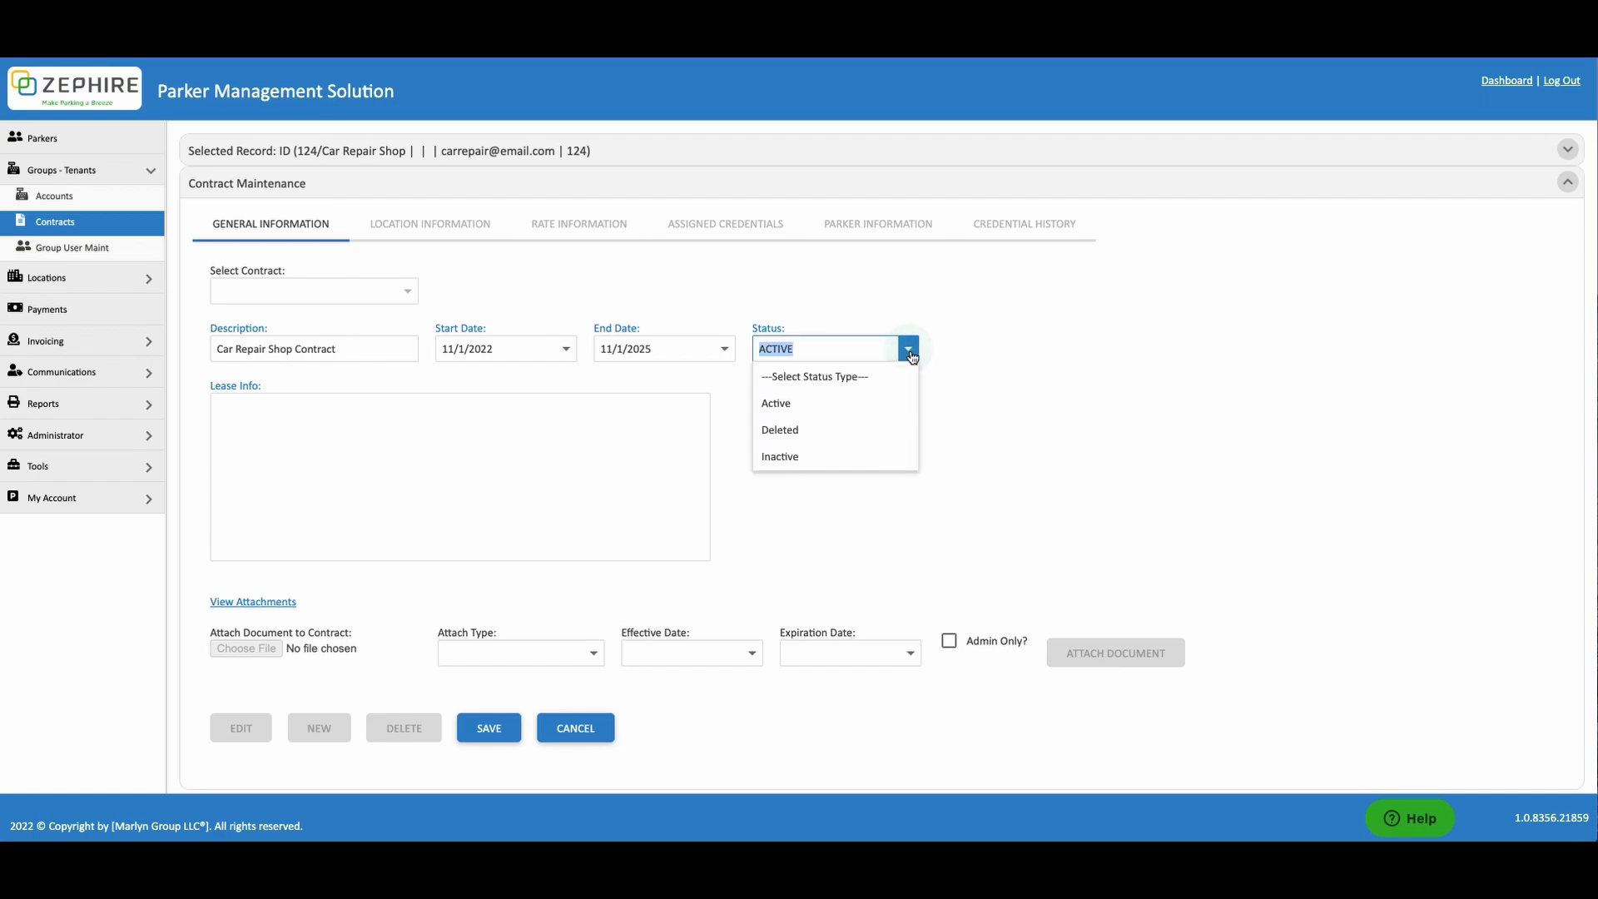
left_click(864, 480)
left_click(632, 471)
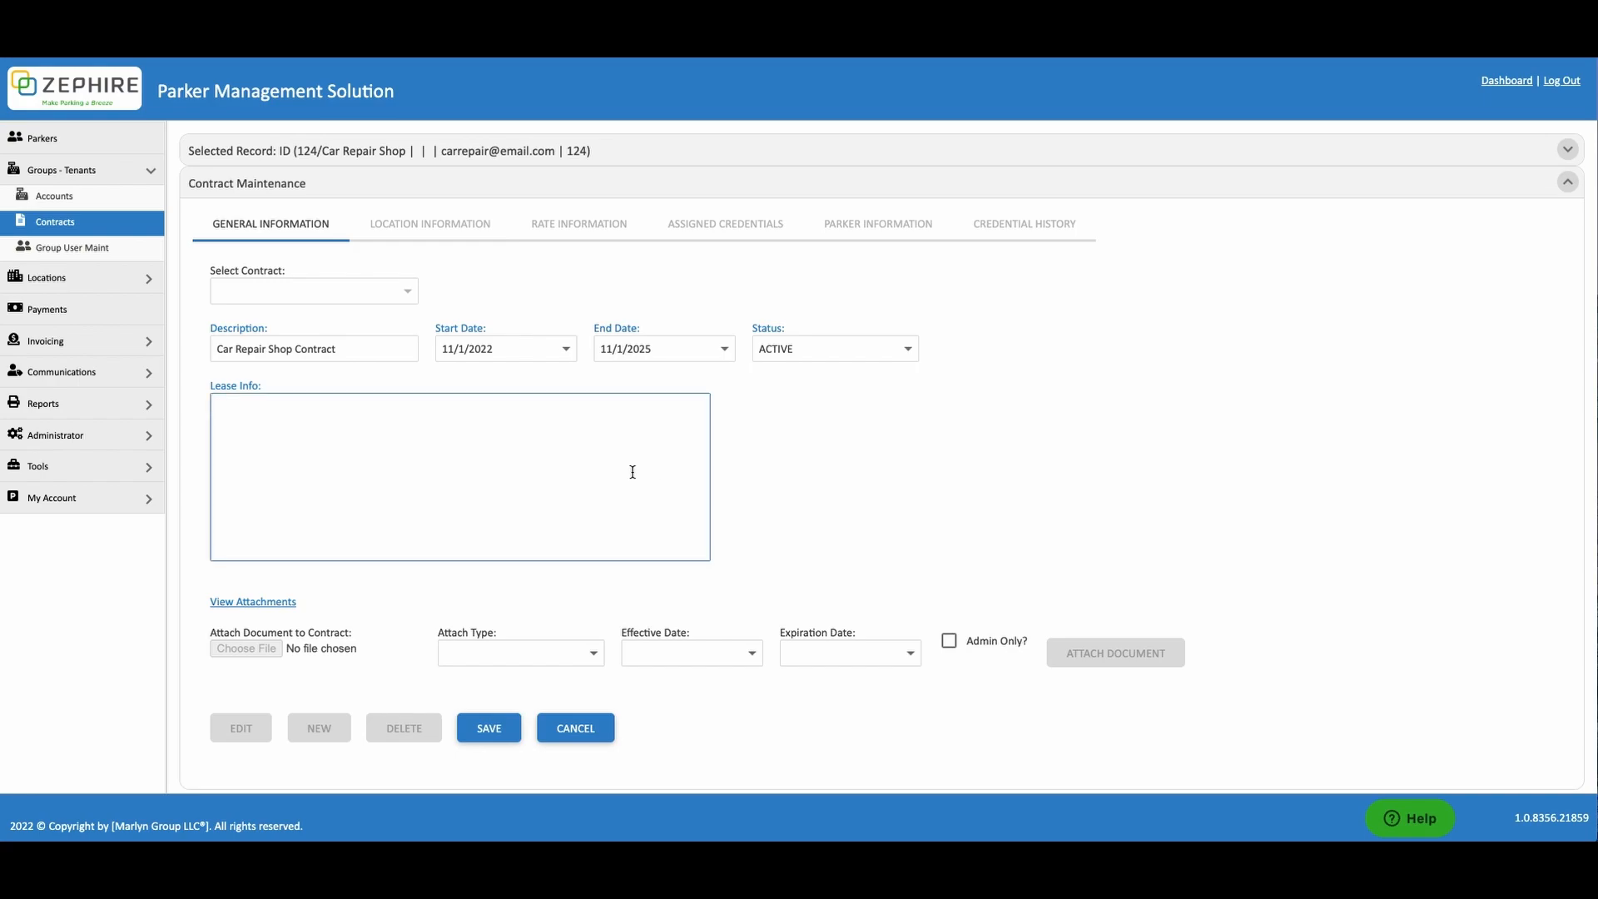
type("Enter the contract lease information here.")
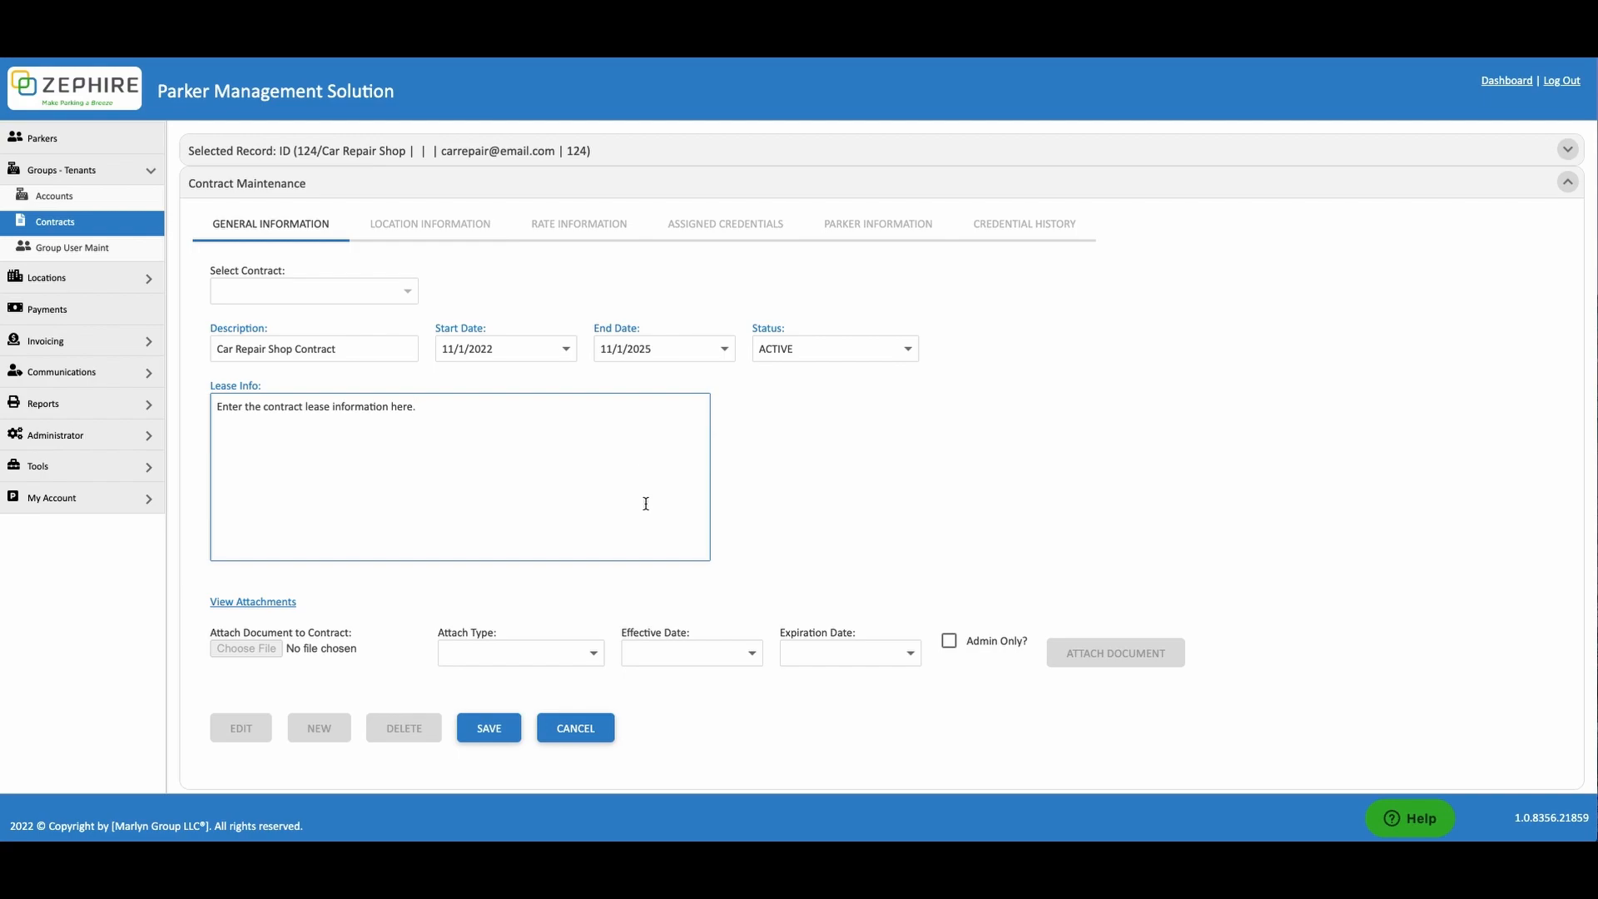
Save the new contract and check it in the list of the tenant's contracts
scroll(646, 500, "down", 1)
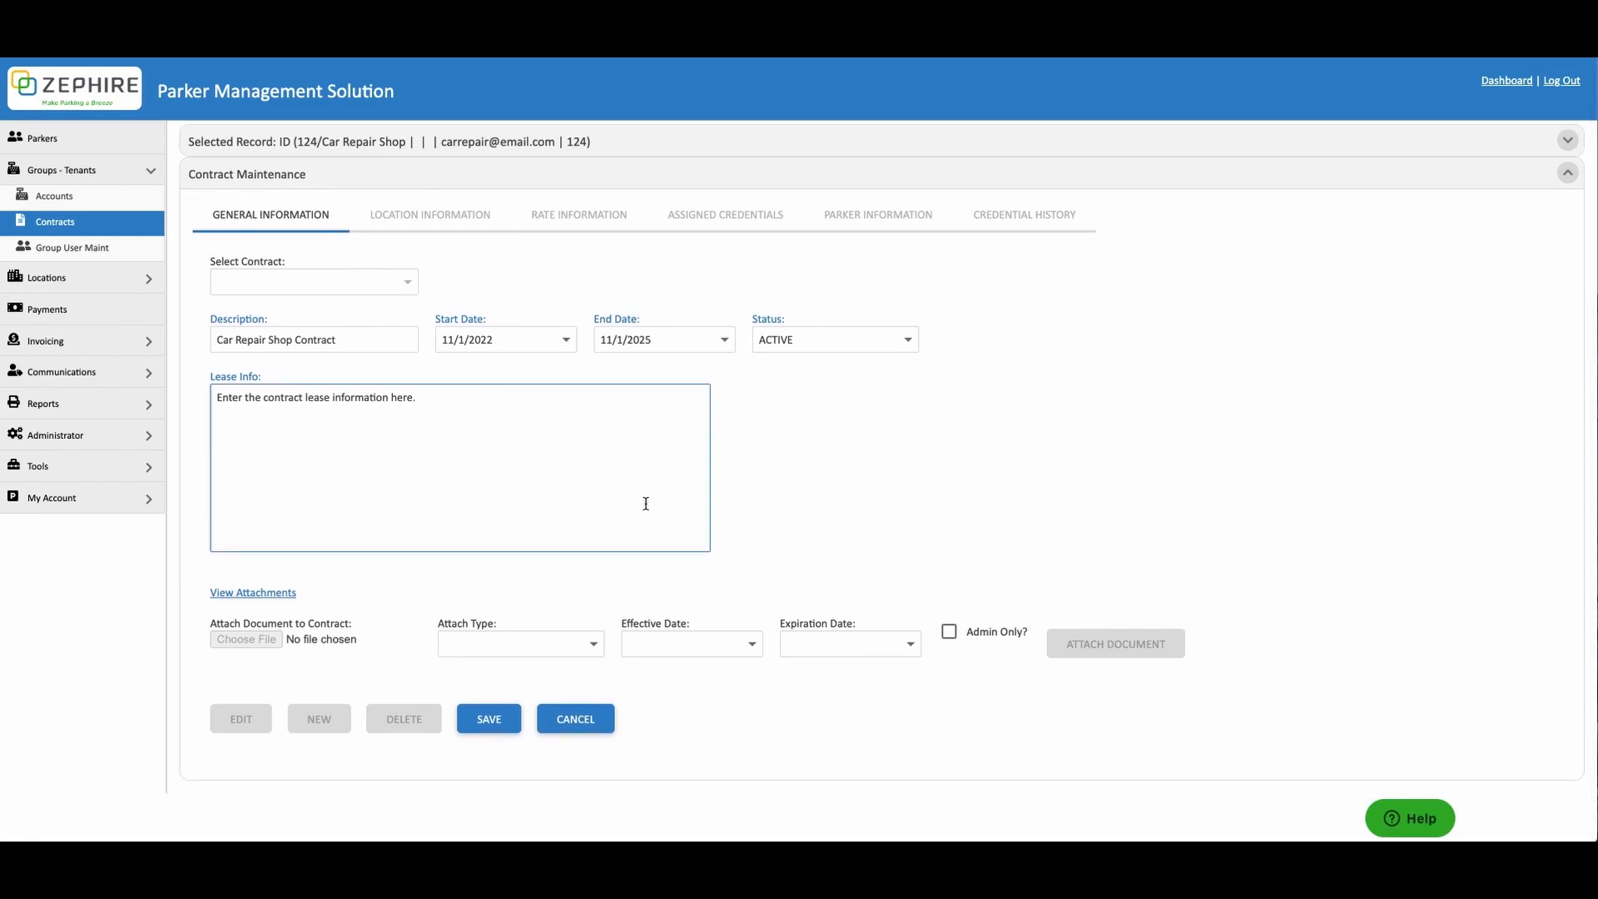
left_click(501, 725)
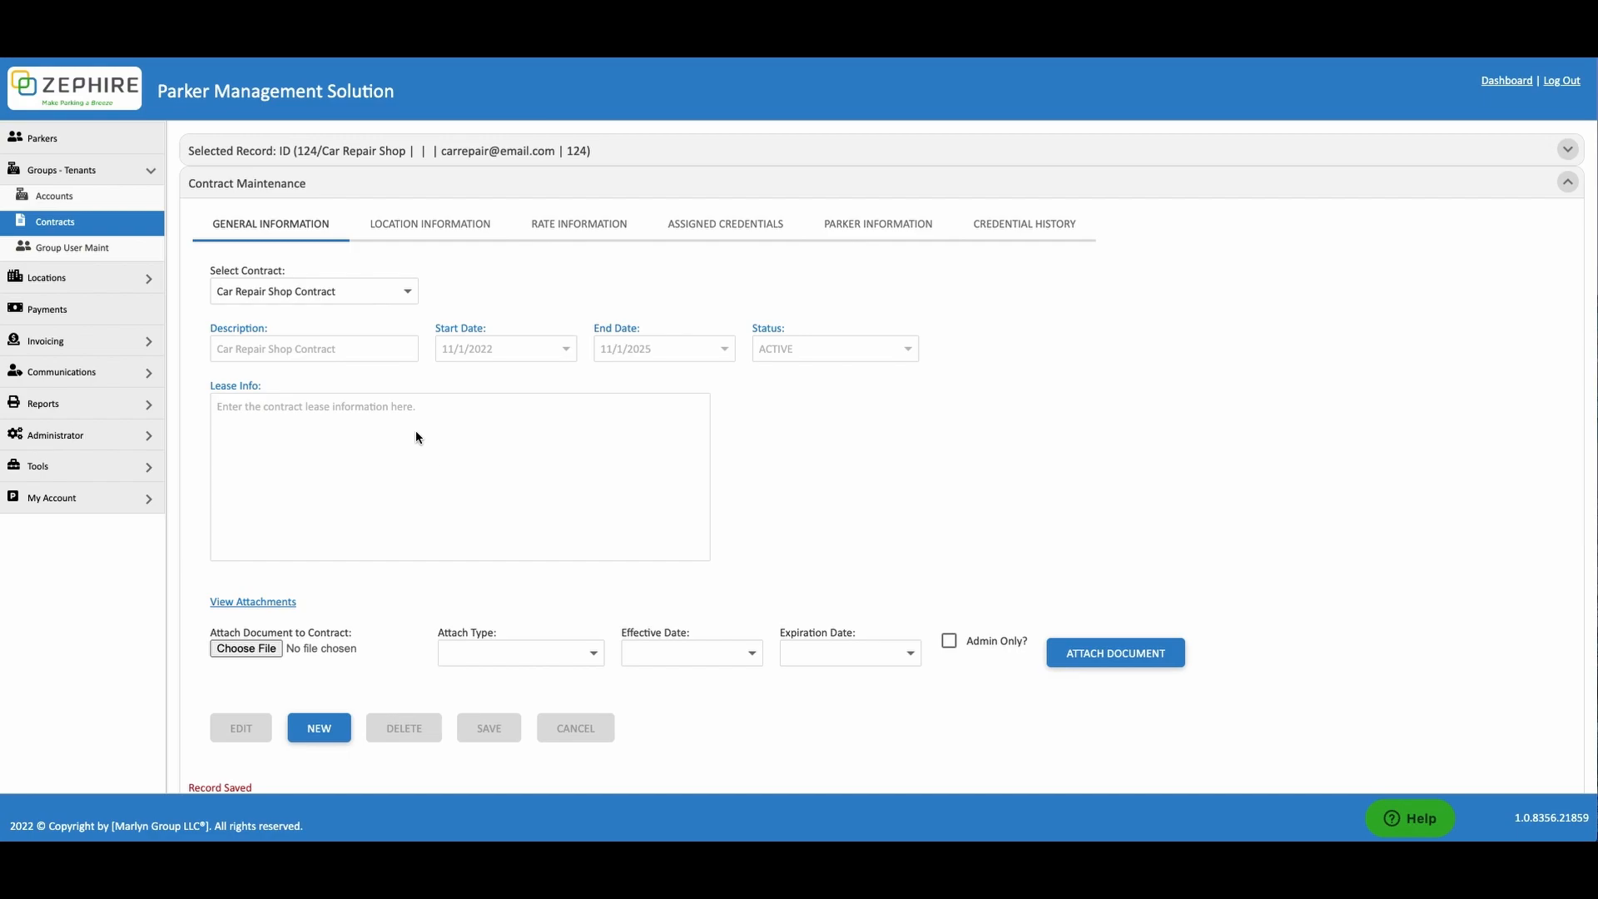
left_click(407, 299)
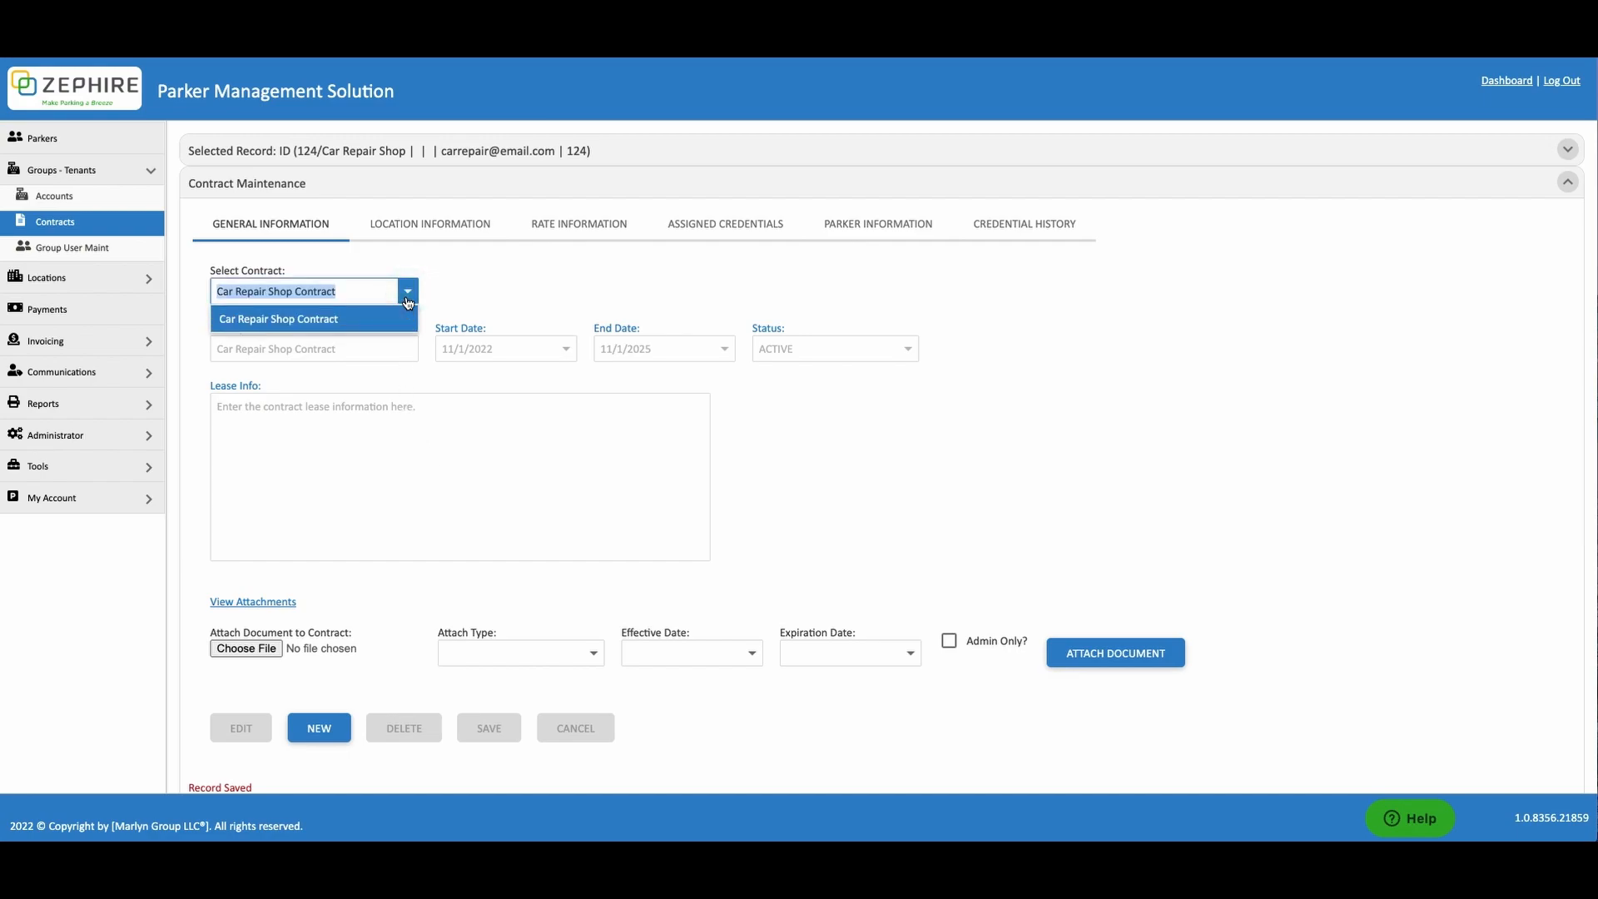
left_click(408, 300)
Set the contract attachment's type to contract, its effective date to 11/1/2022 and its expiration date to 11/1/2025
scroll(403, 358, "down", 1)
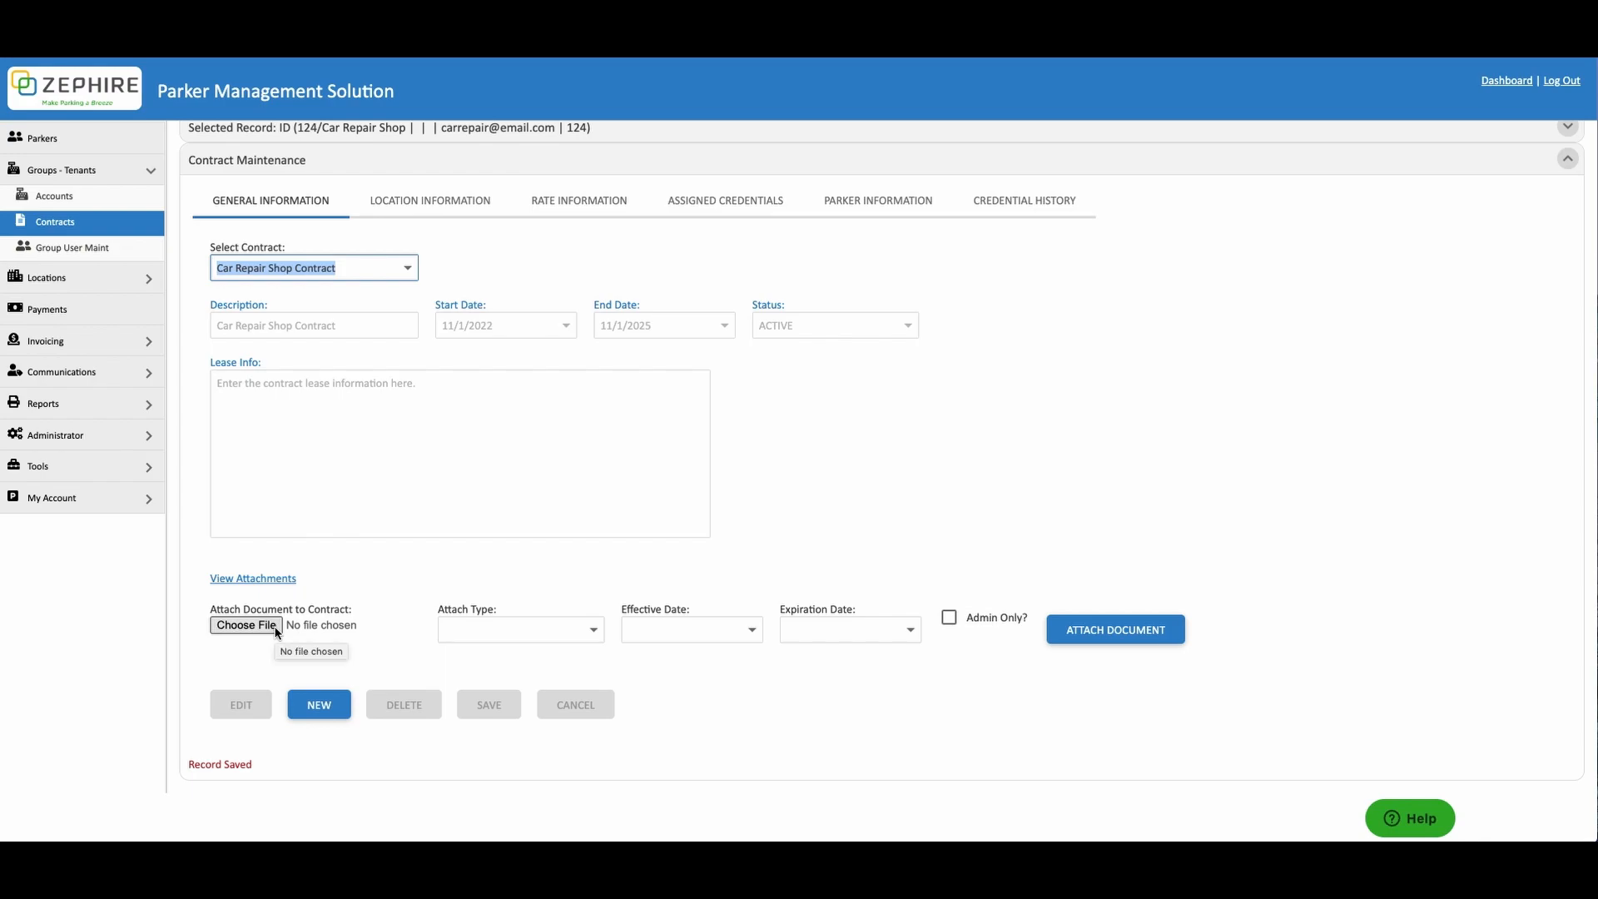
left_click(595, 632)
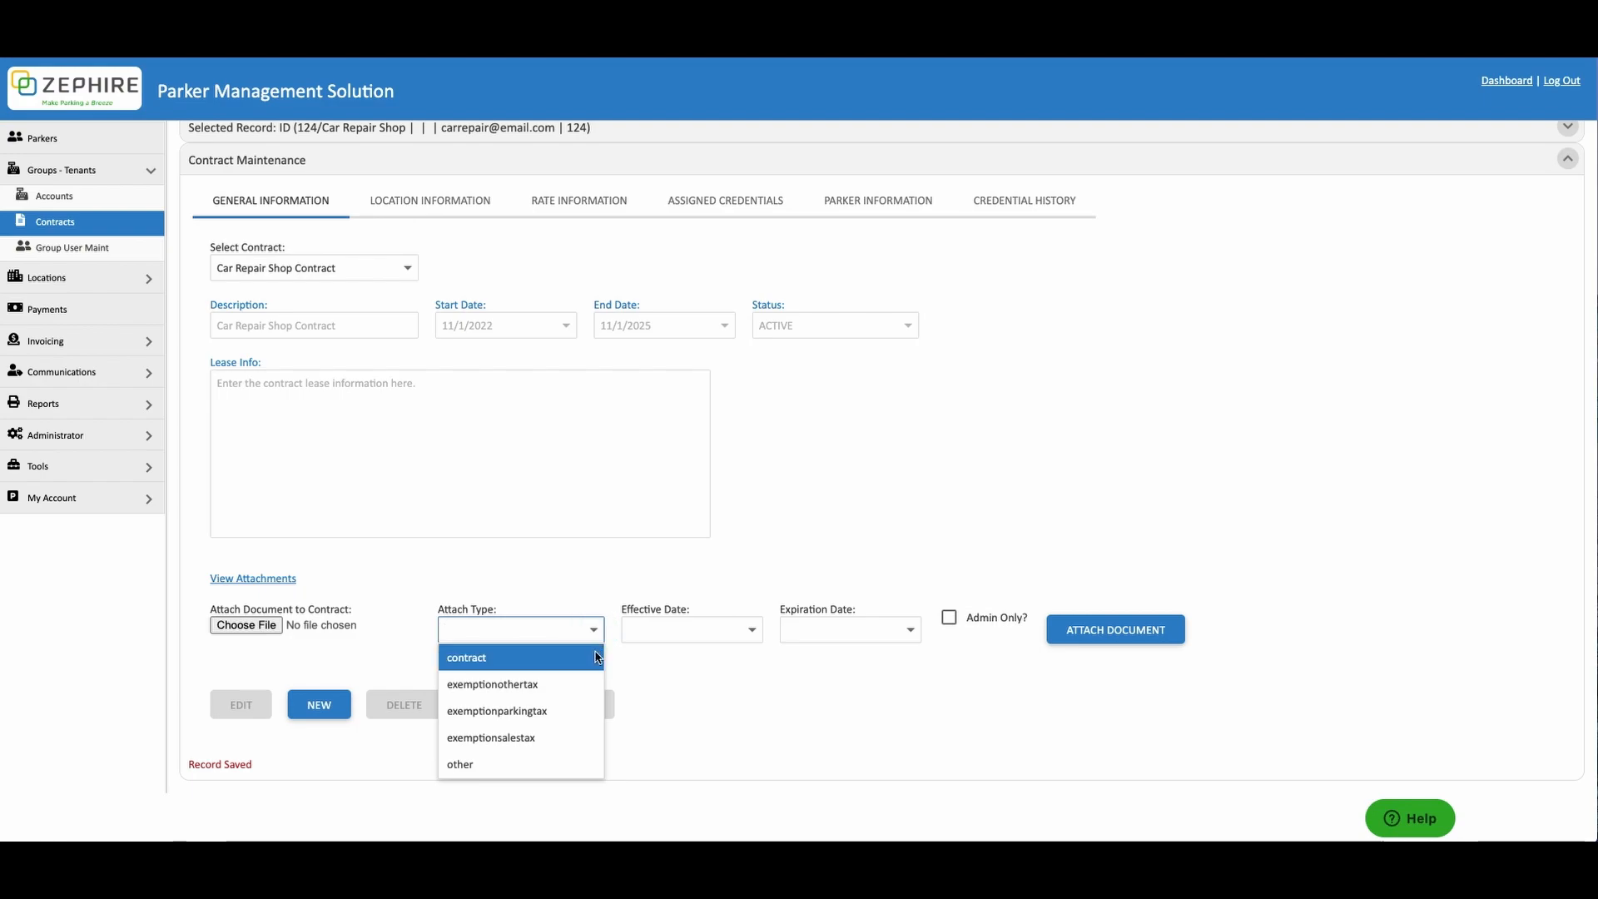
left_click(596, 657)
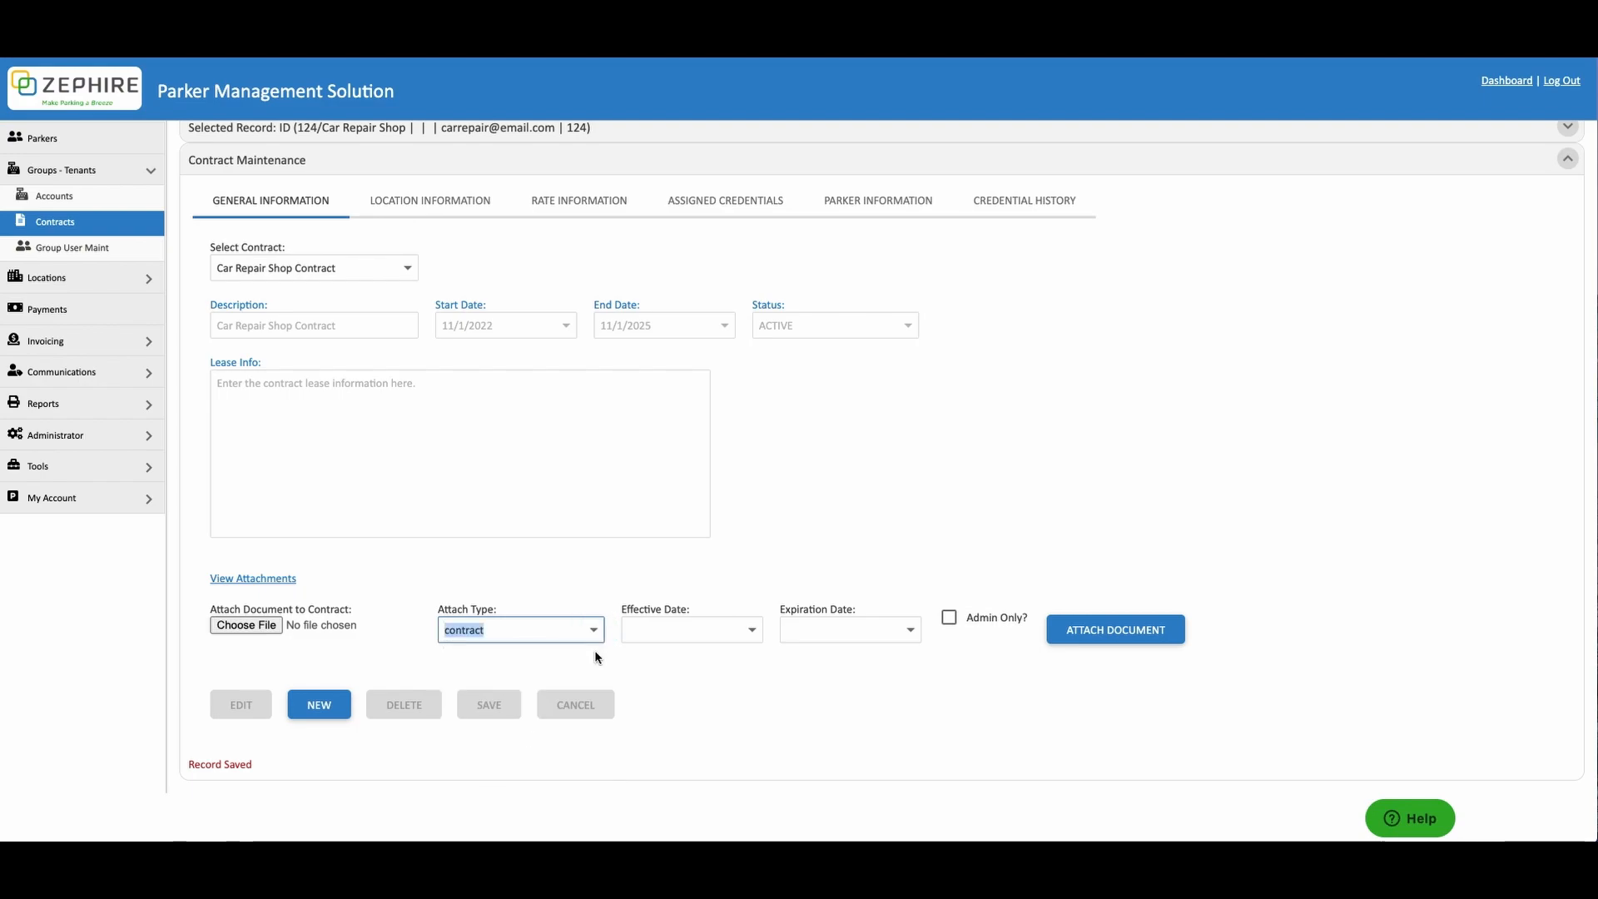
left_click(754, 635)
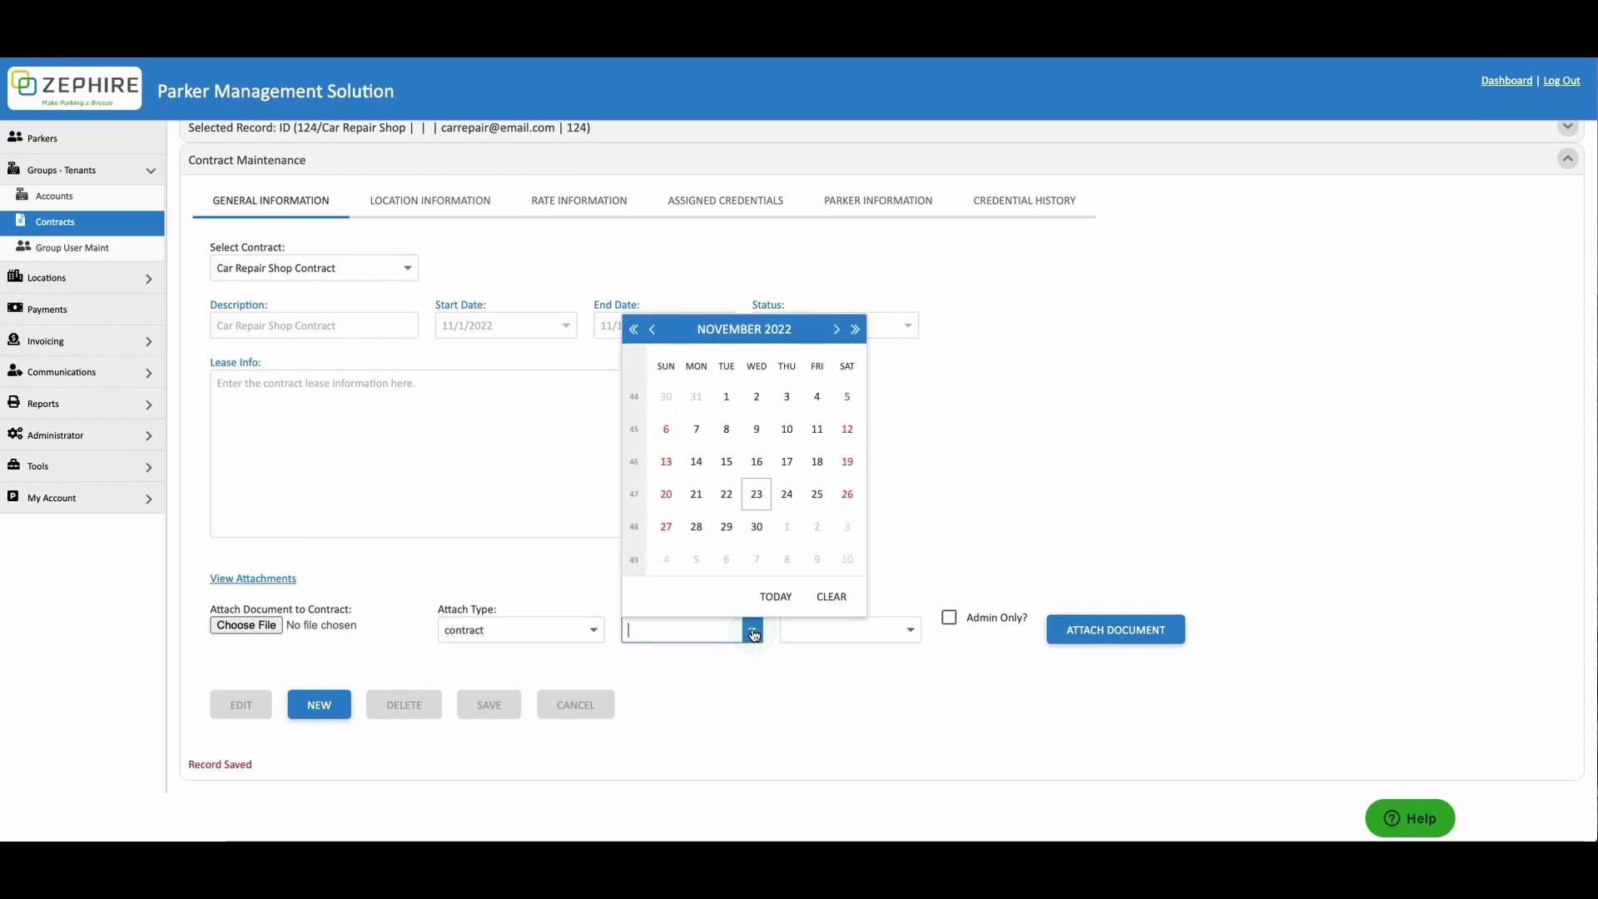
left_click(732, 408)
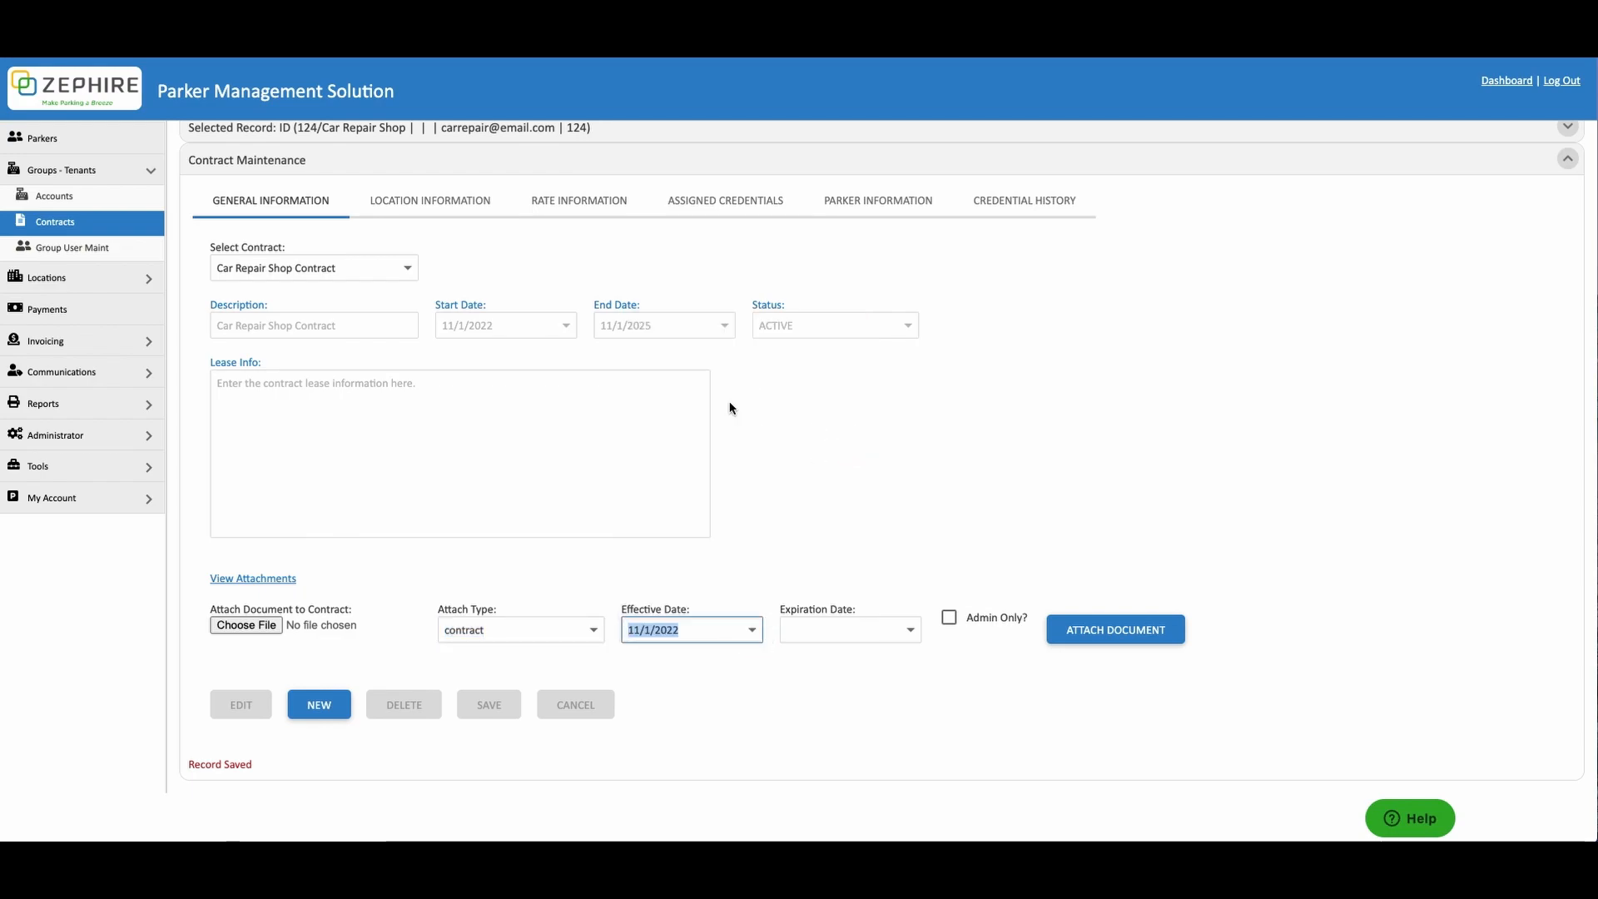
left_click(912, 635)
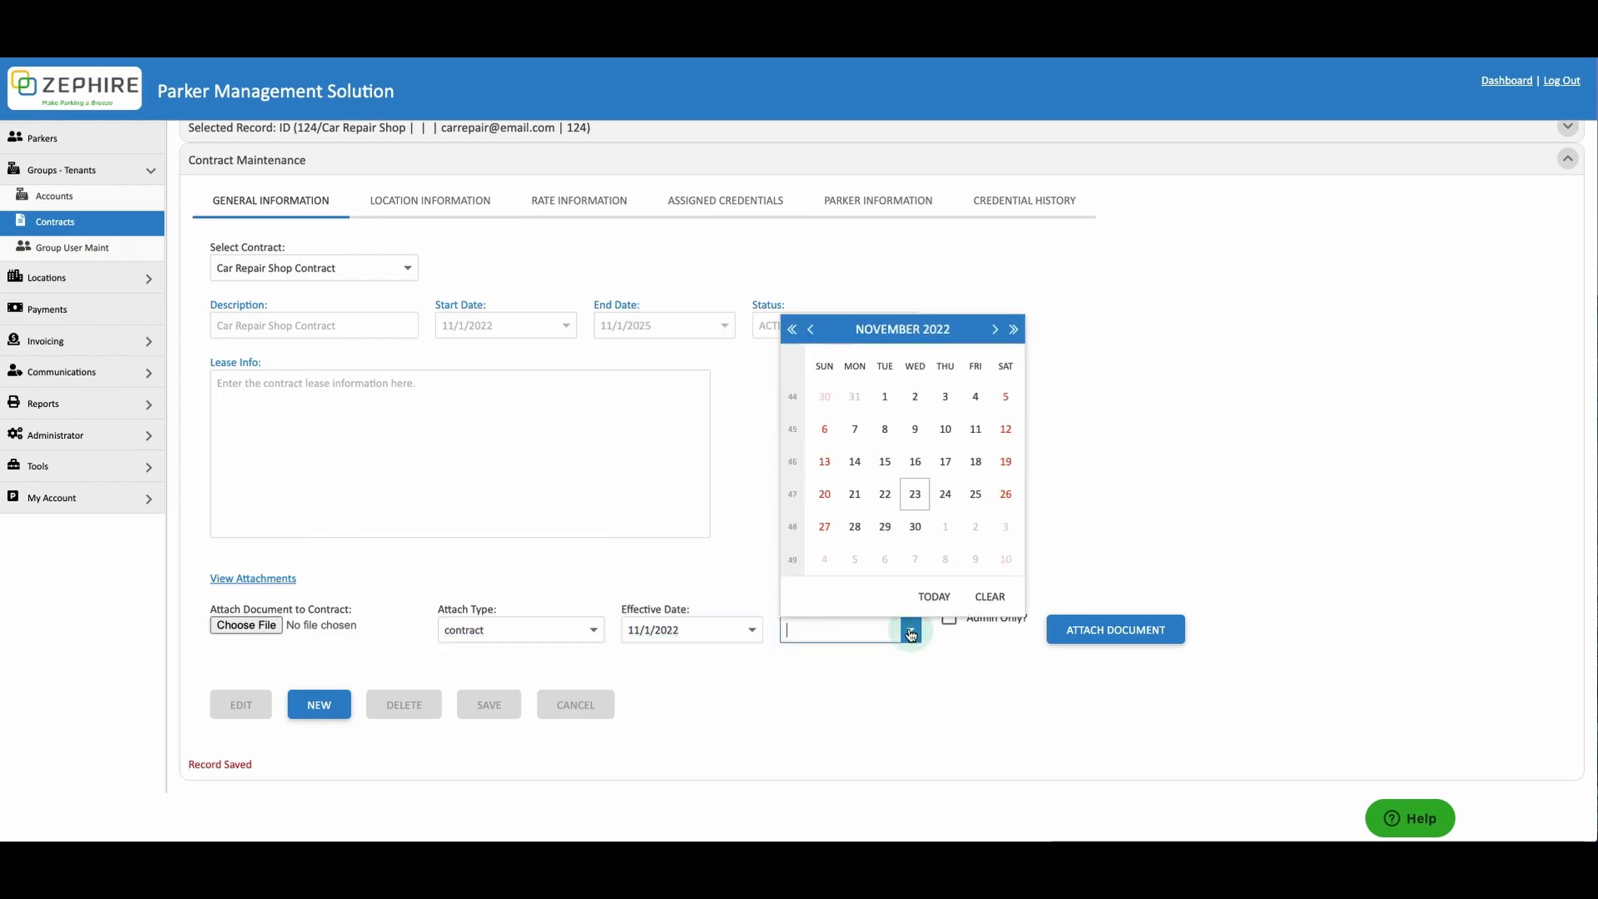
left_click(1014, 330)
left_click(1015, 331)
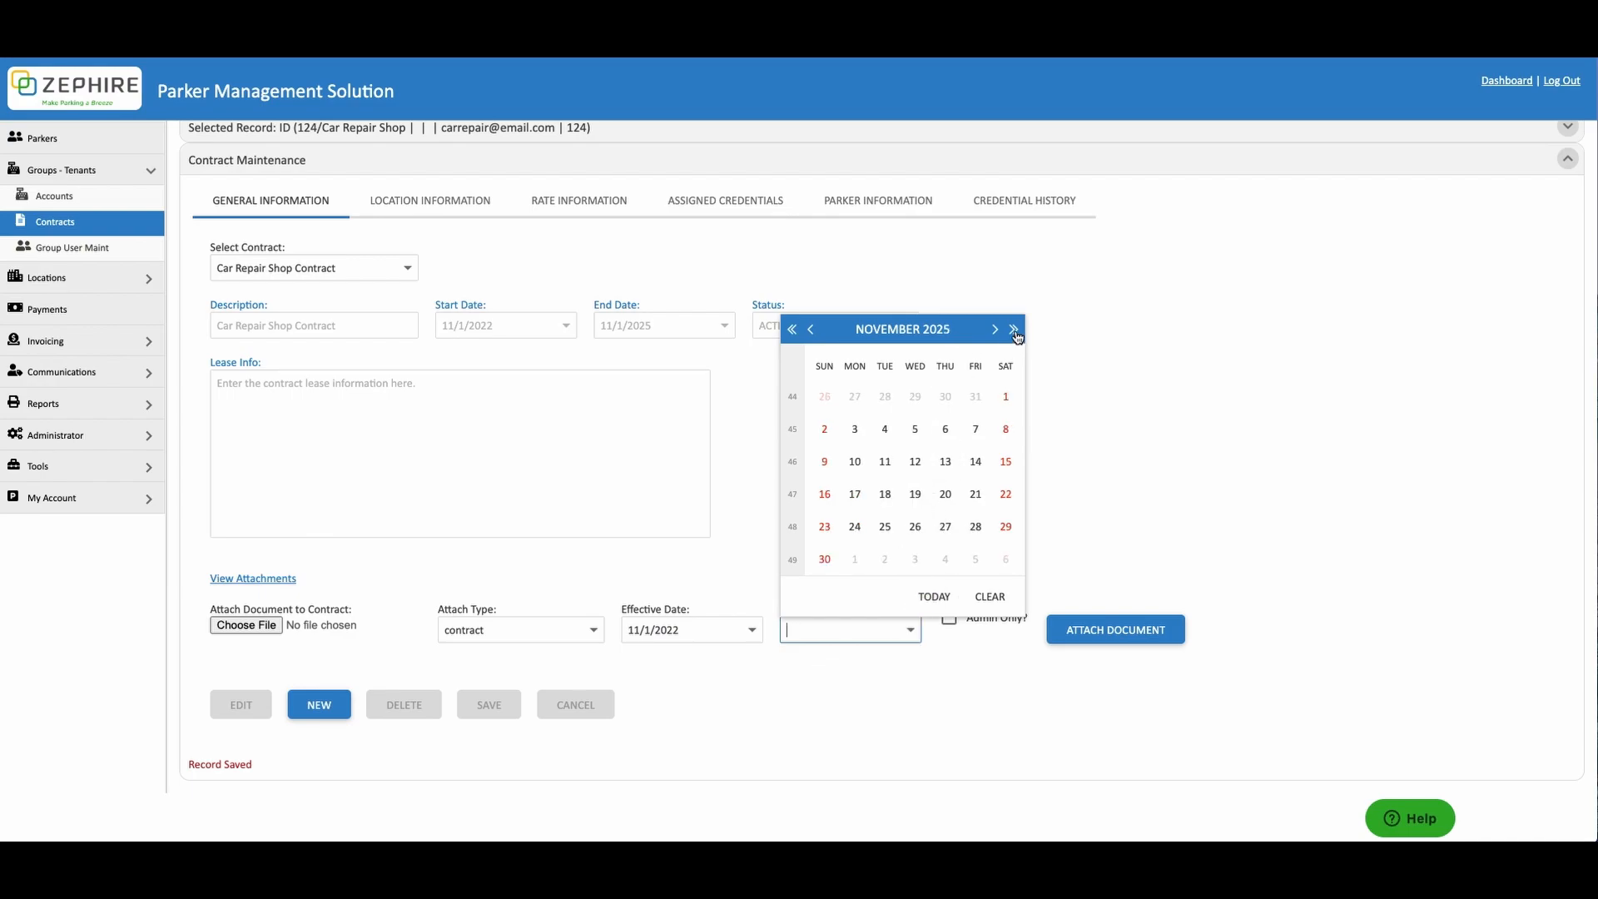
left_click(1006, 397)
left_click(1007, 397)
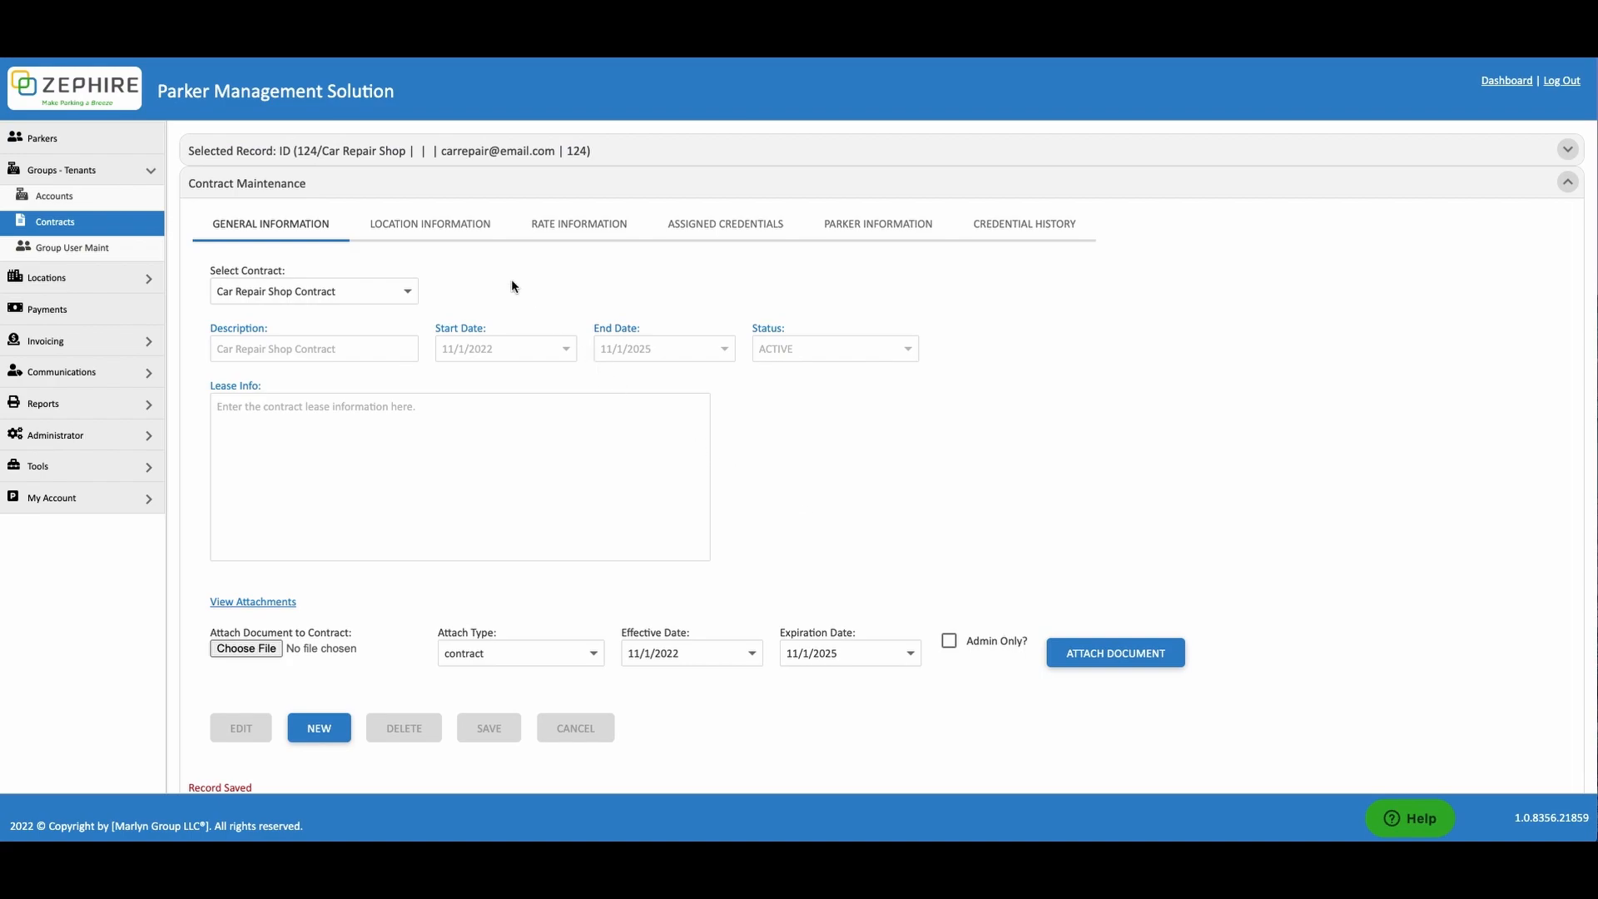
Add 12th Street Parking Deck to the contract's active locations in the location information
left_click(457, 240)
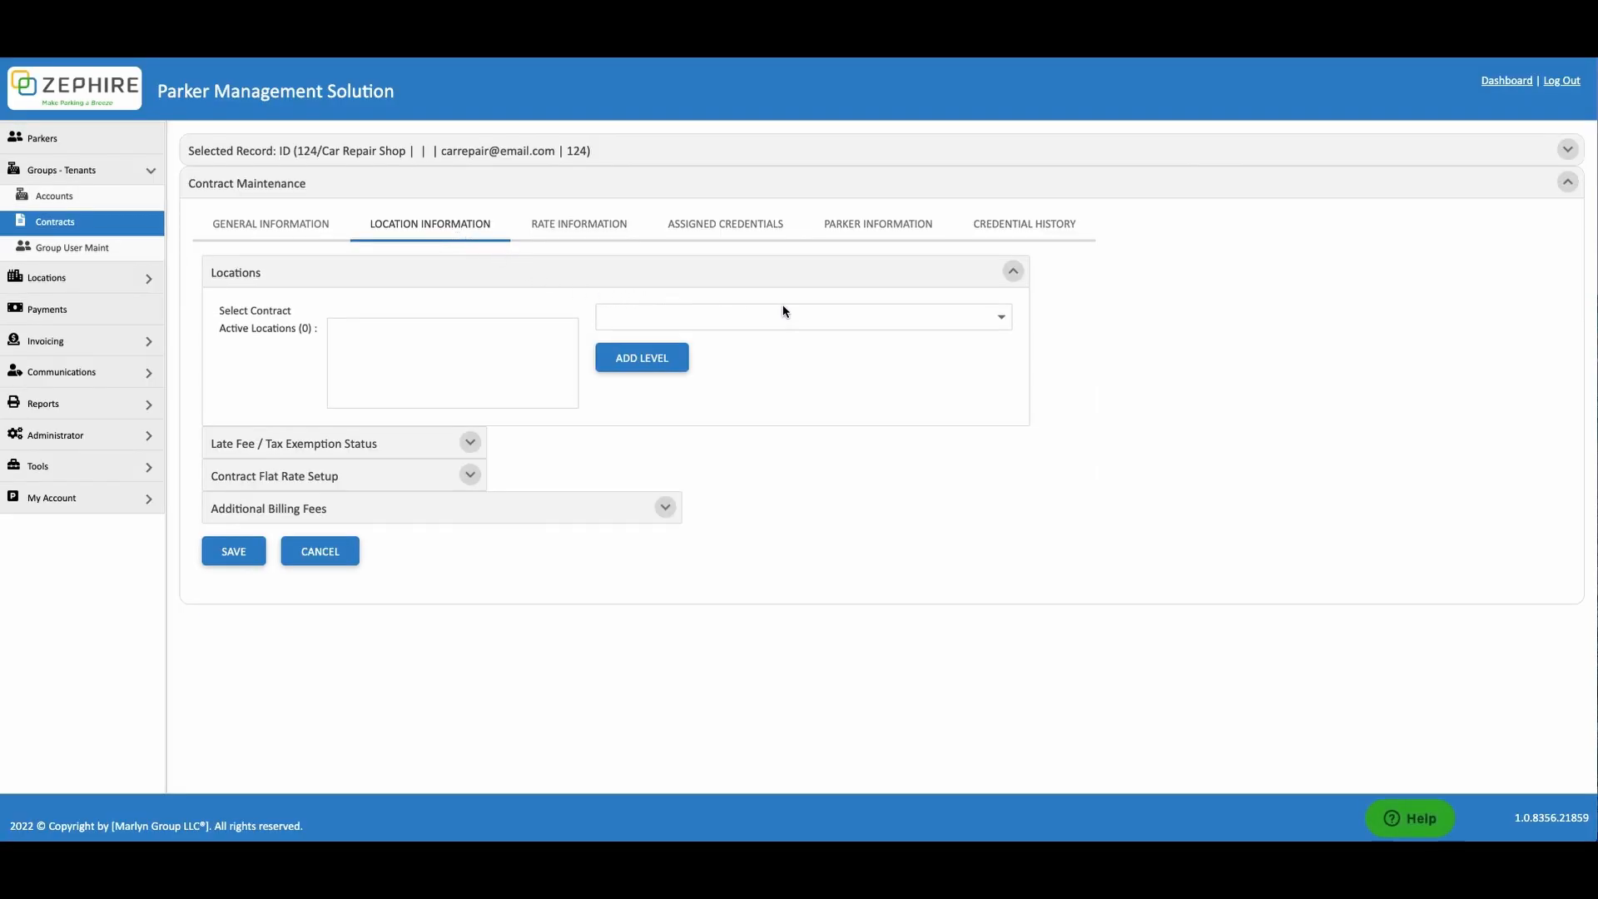
left_click(1001, 321)
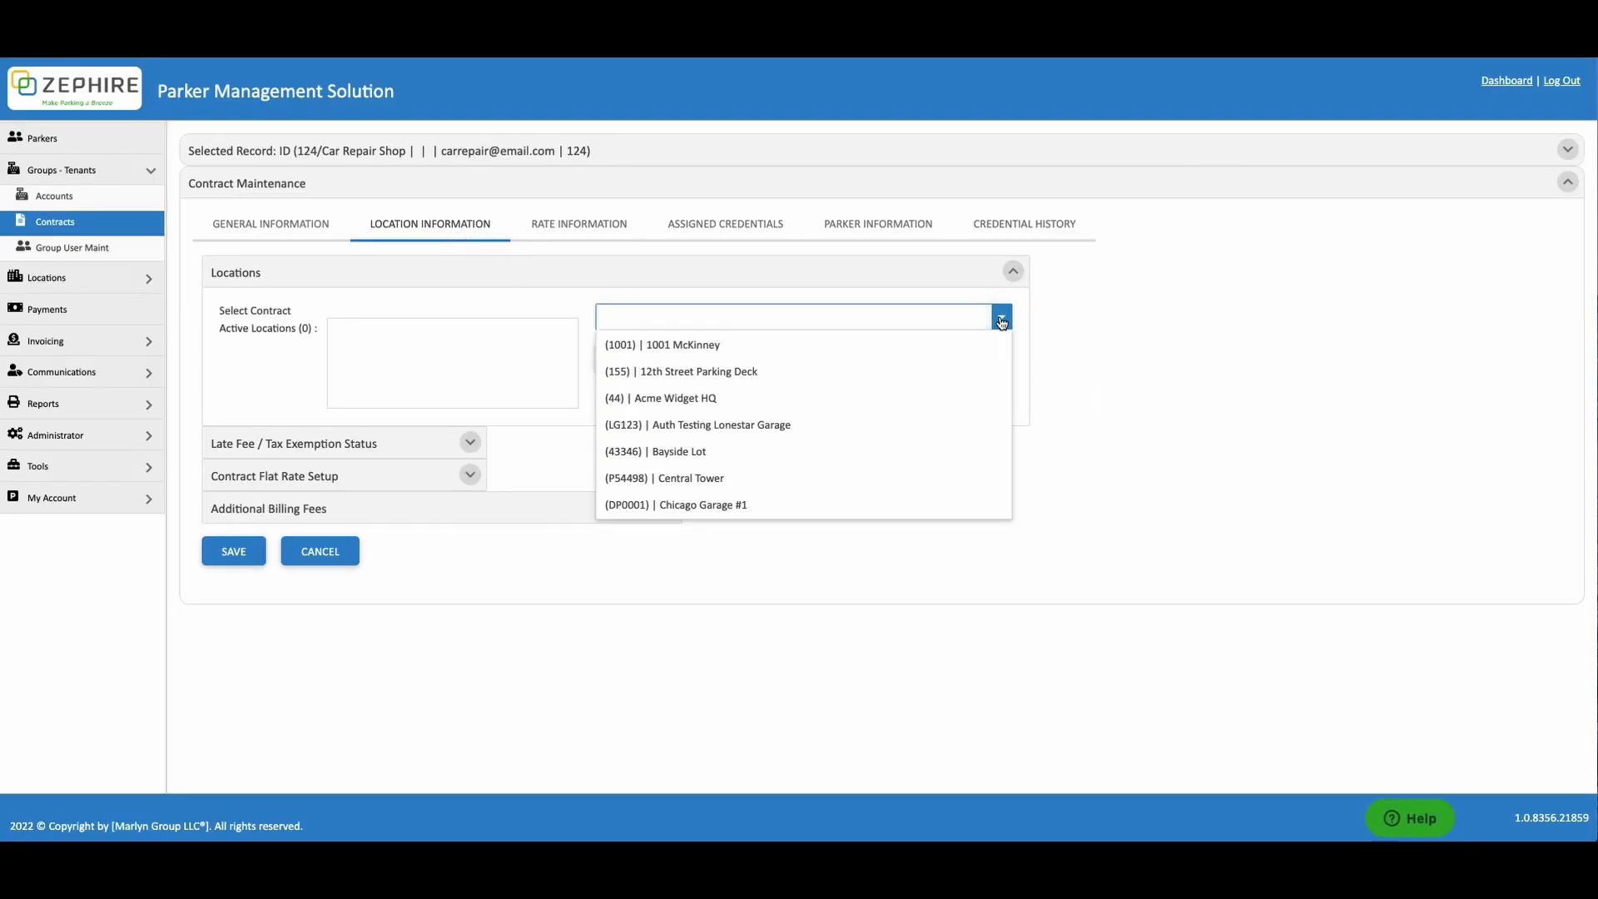
left_click(991, 363)
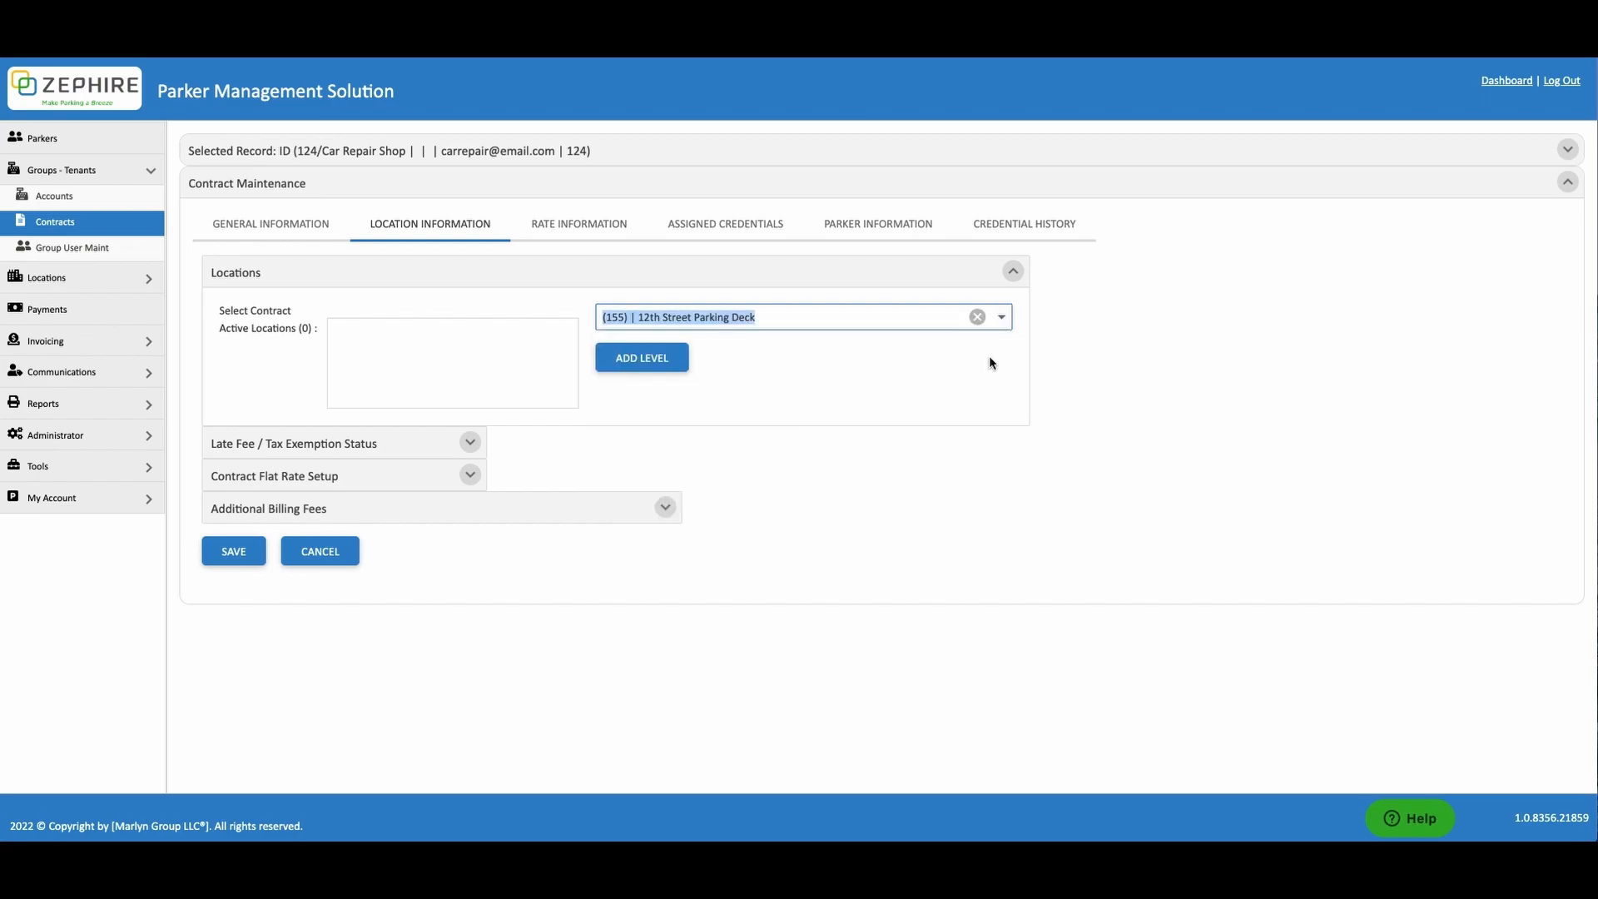
left_click(990, 358)
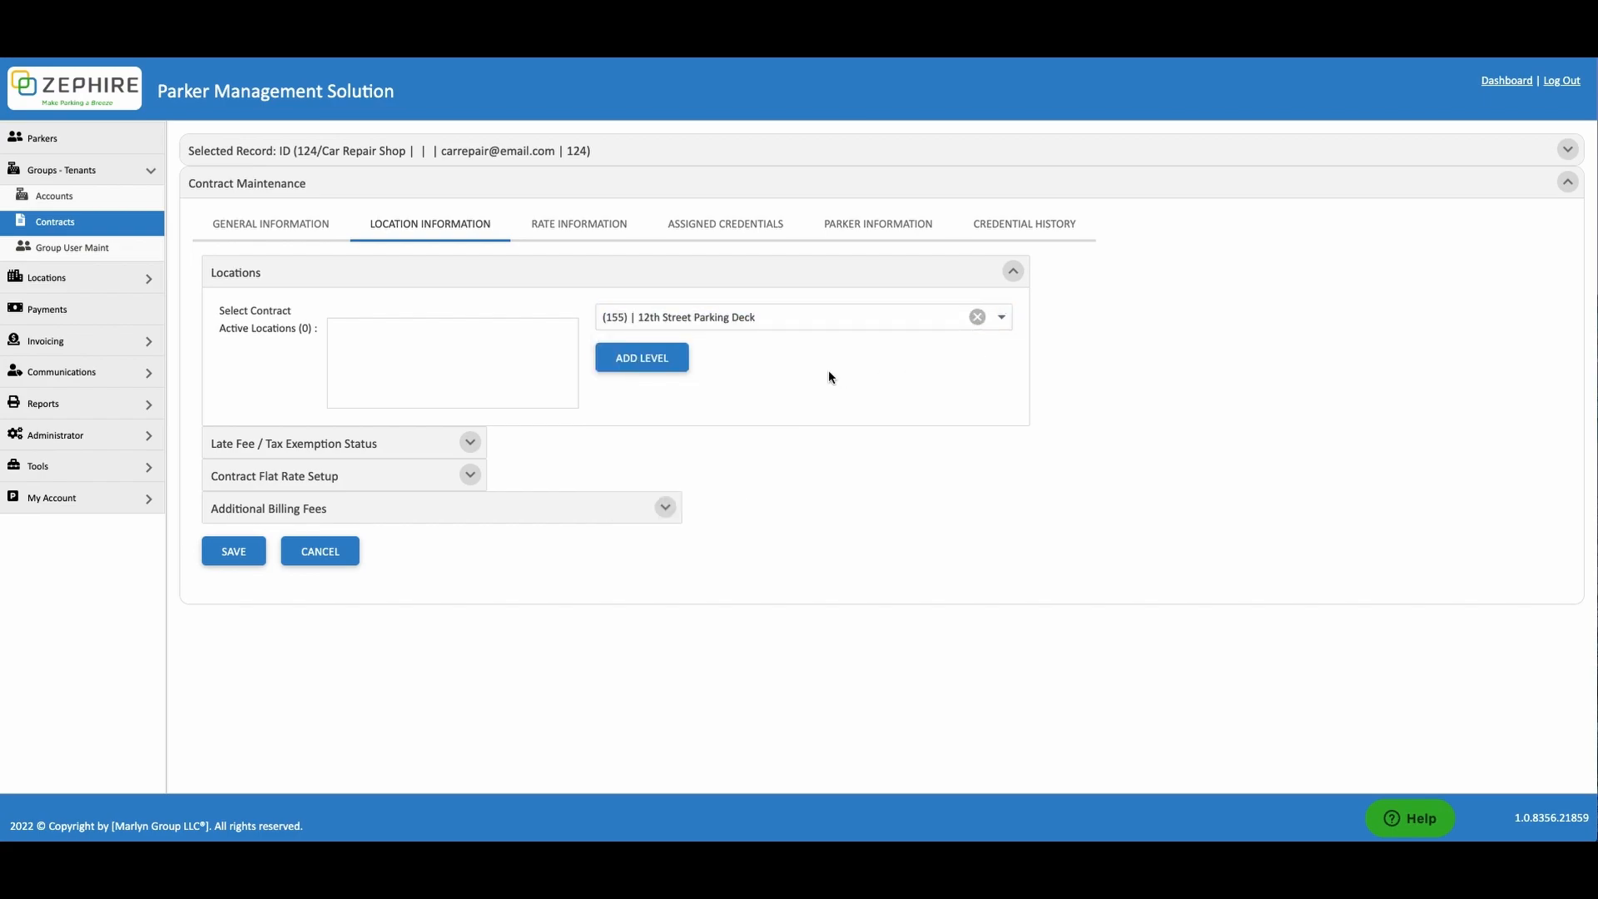
left_click(684, 371)
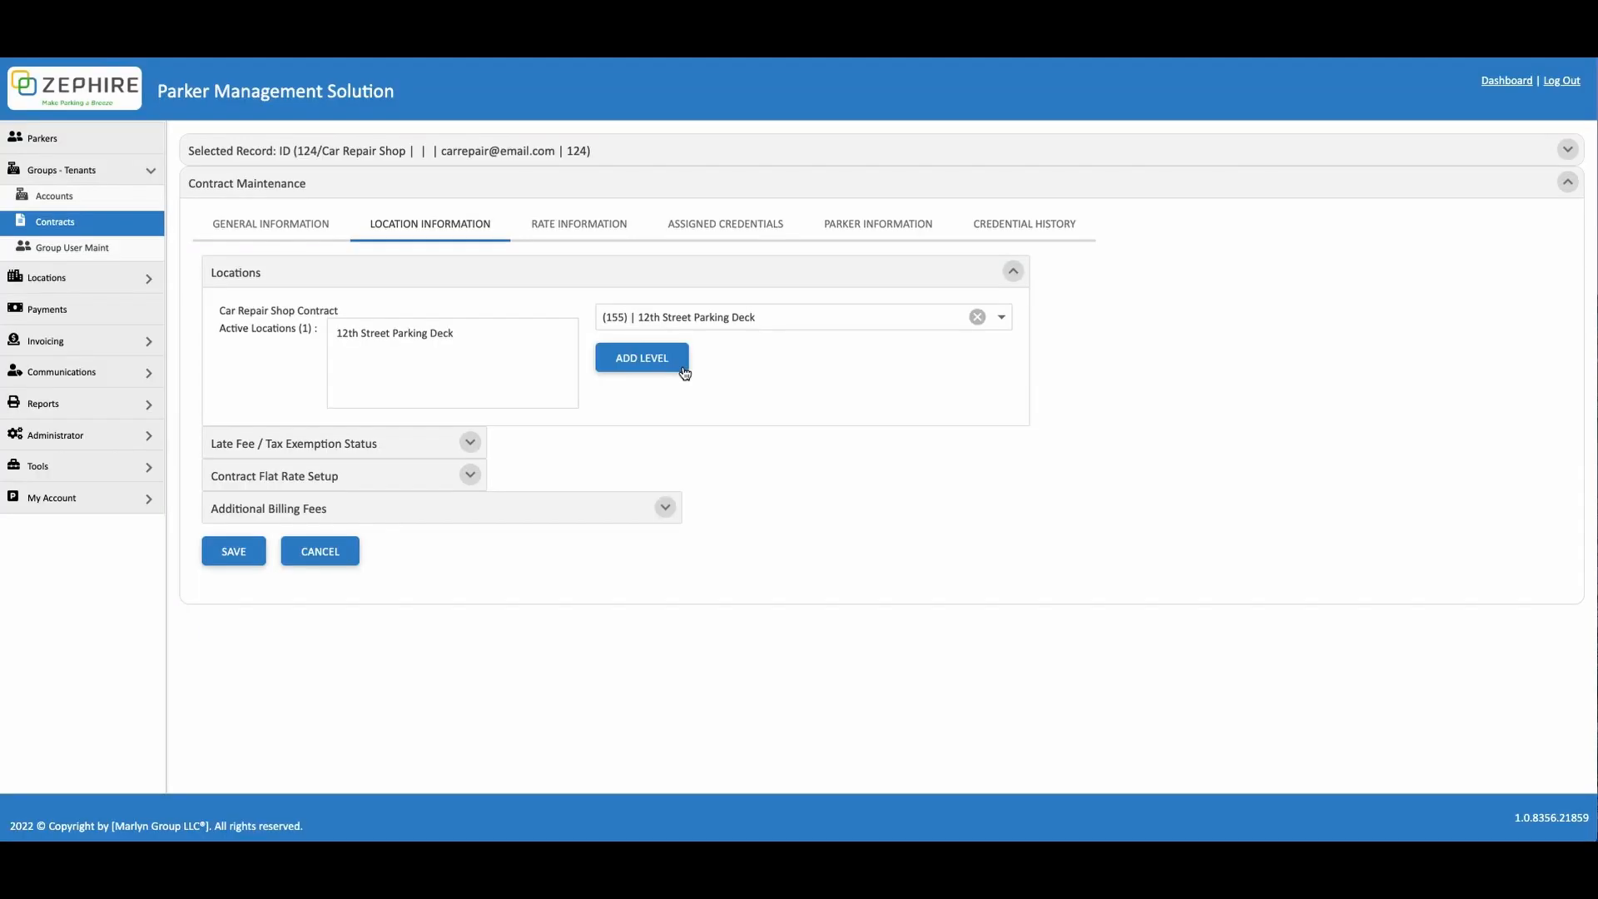
For 12th Street Parking Deck, leave the late fee enabled, mark the contract parking tax exempt and enter the parking tax exemption number
left_click(562, 337)
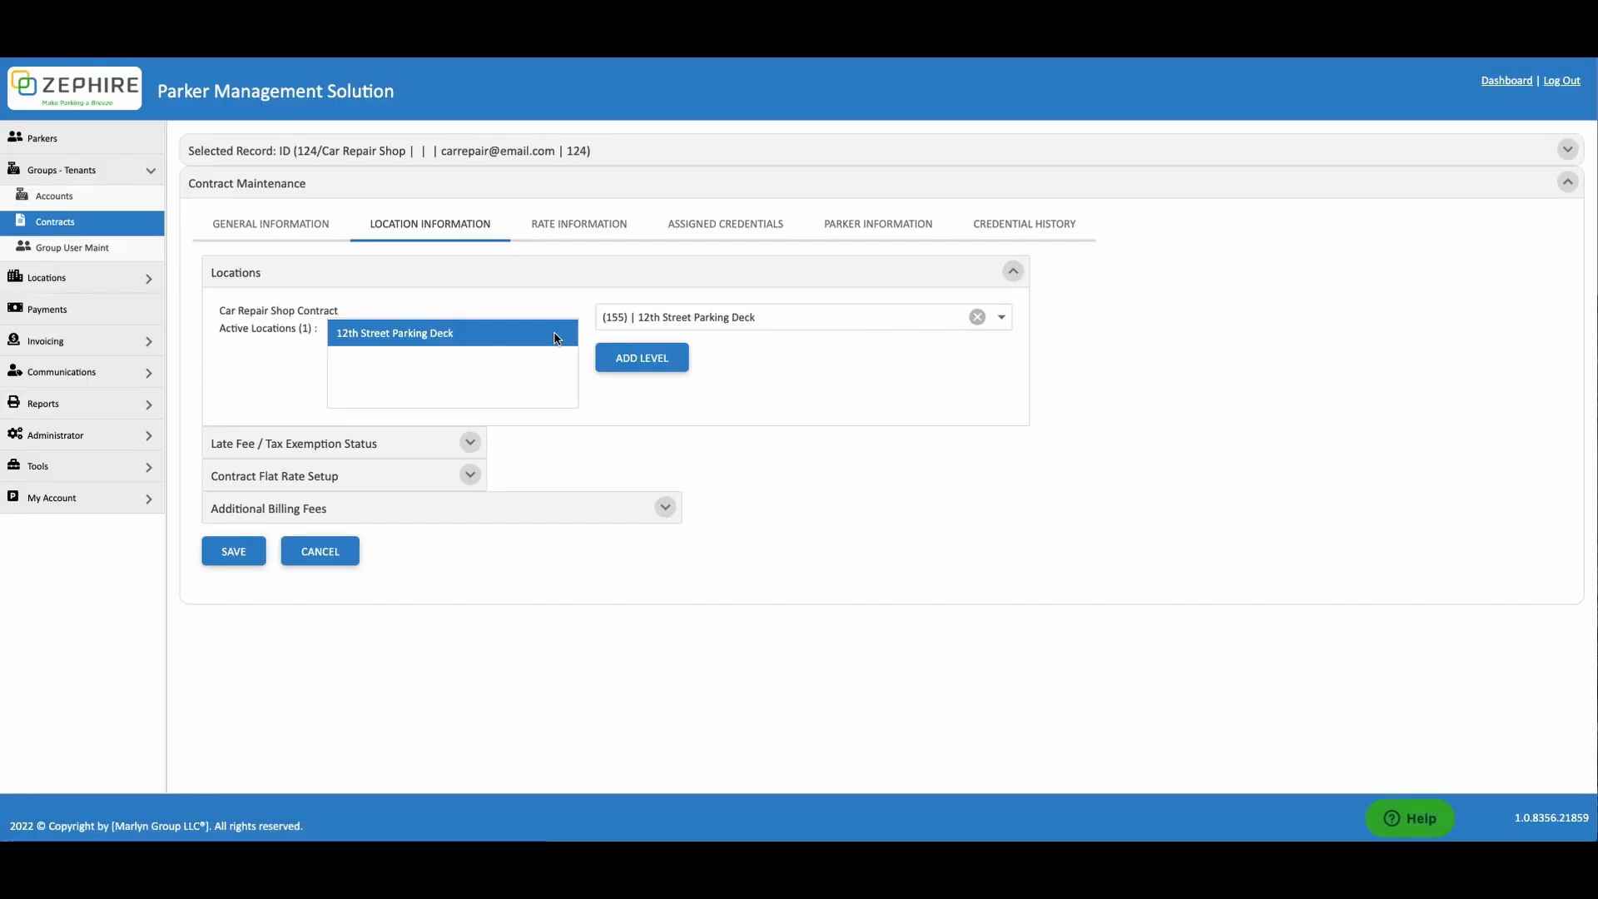
left_click(471, 443)
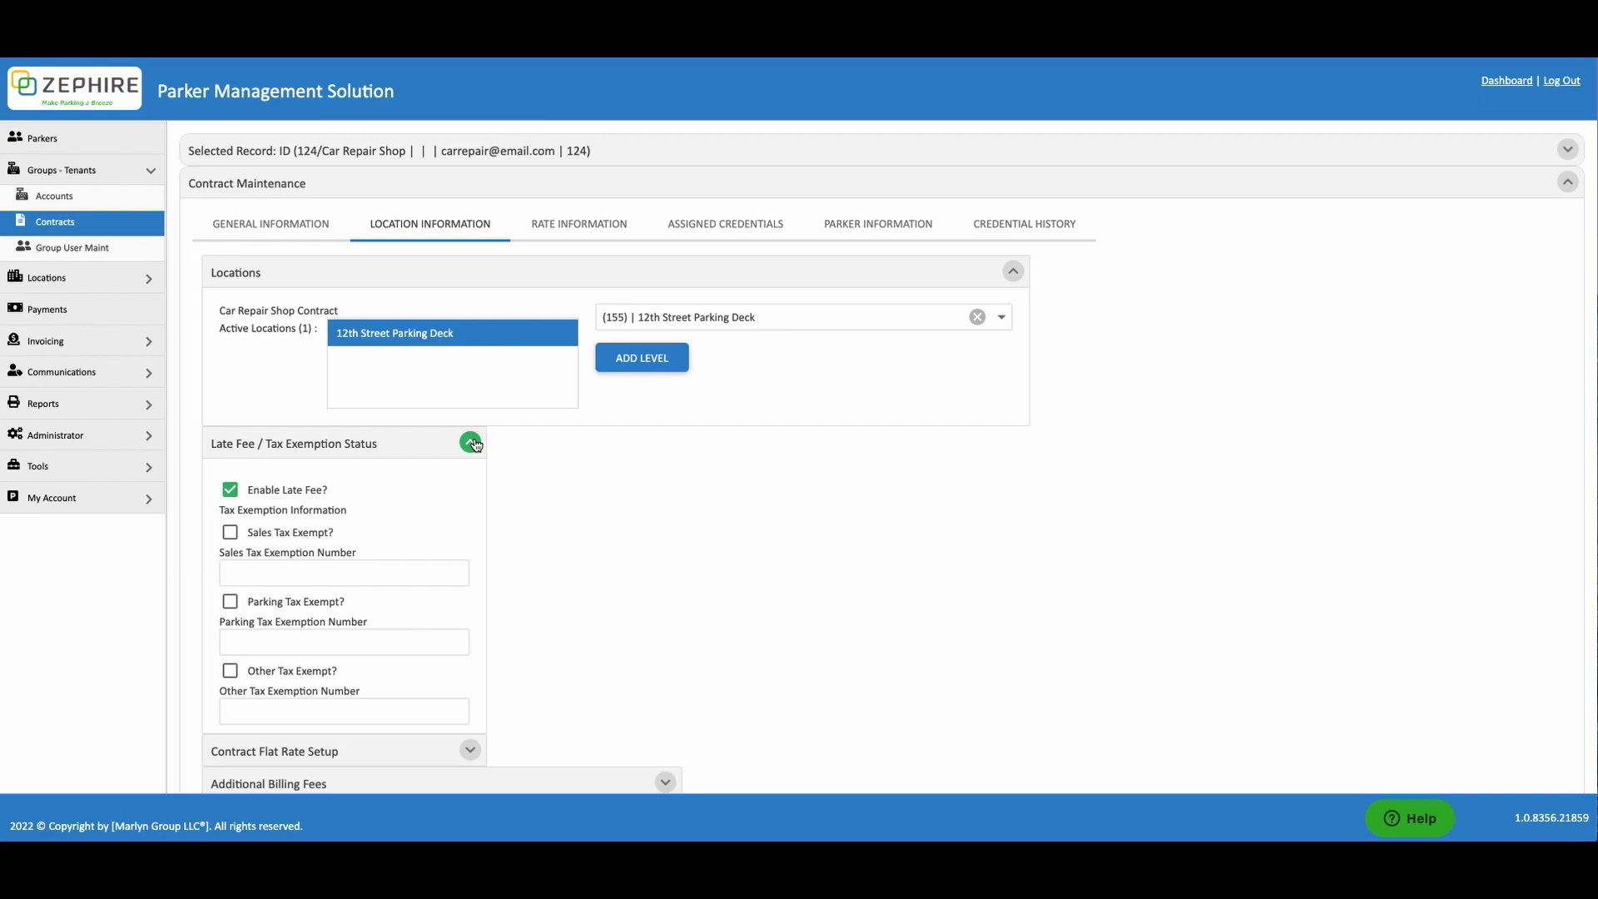
scroll(475, 444, "down", 1)
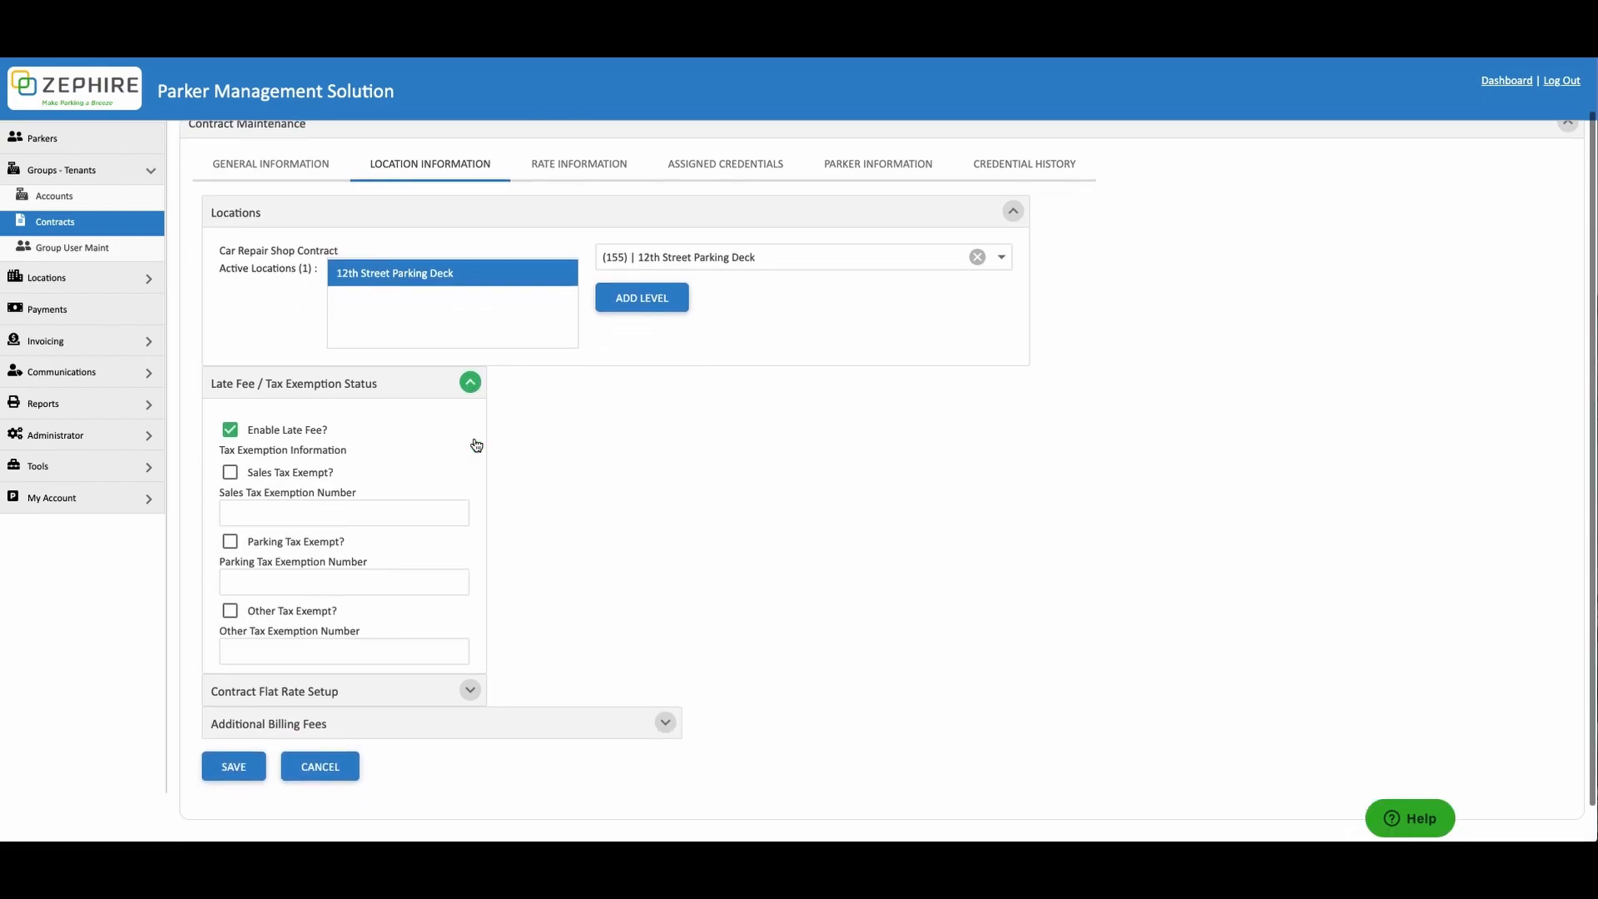
left_click(237, 434)
left_click(234, 432)
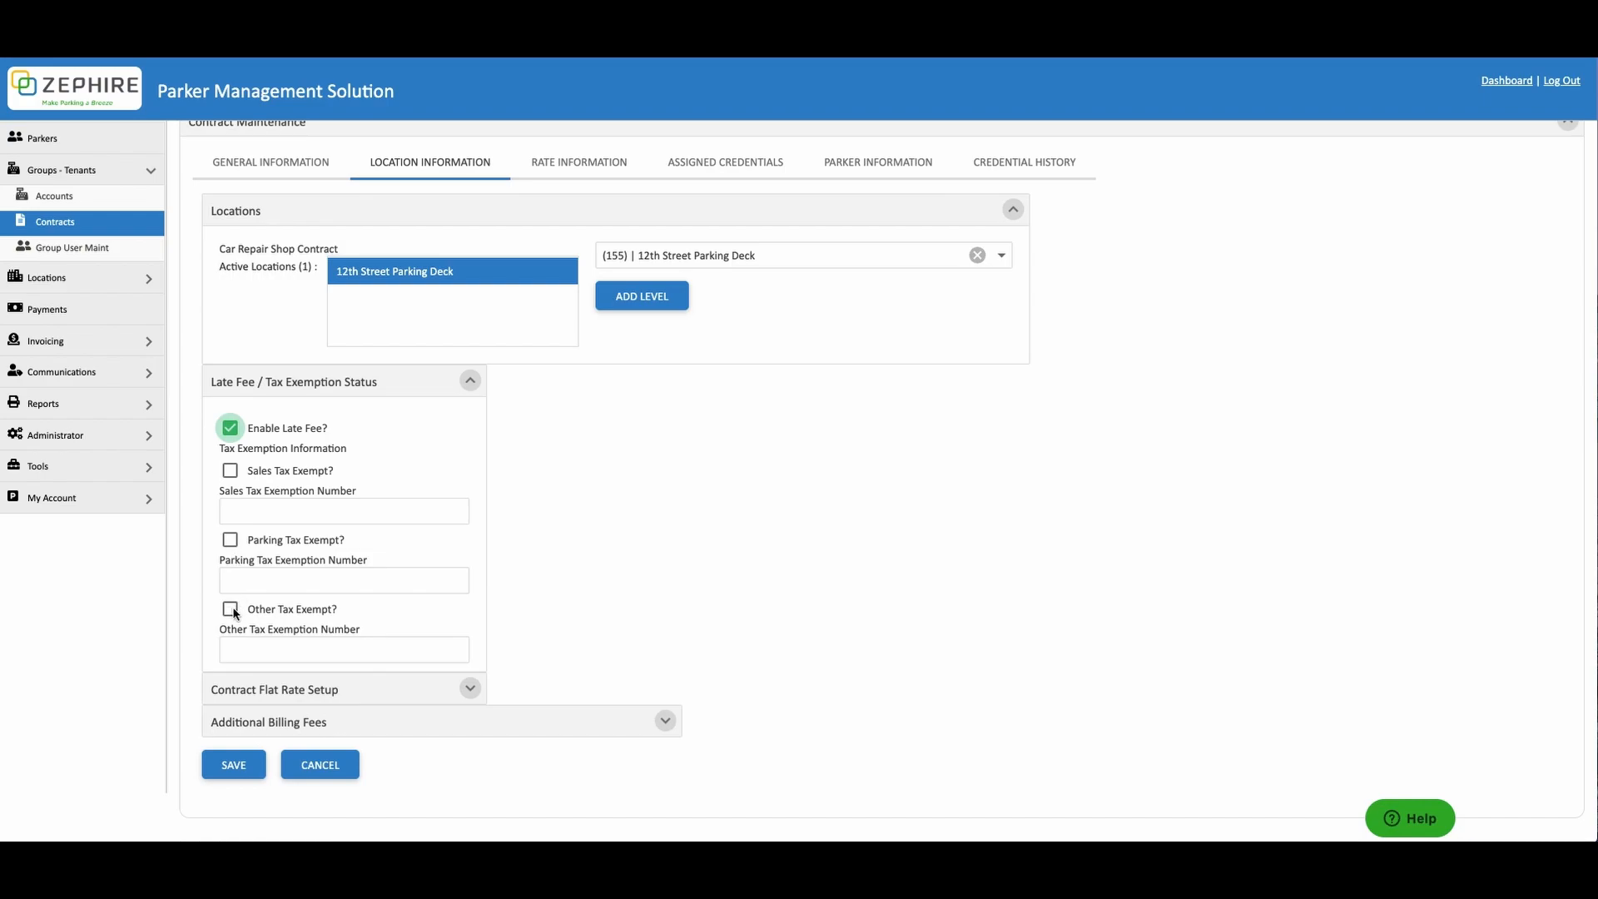
left_click(232, 539)
left_click(235, 577)
type("456")
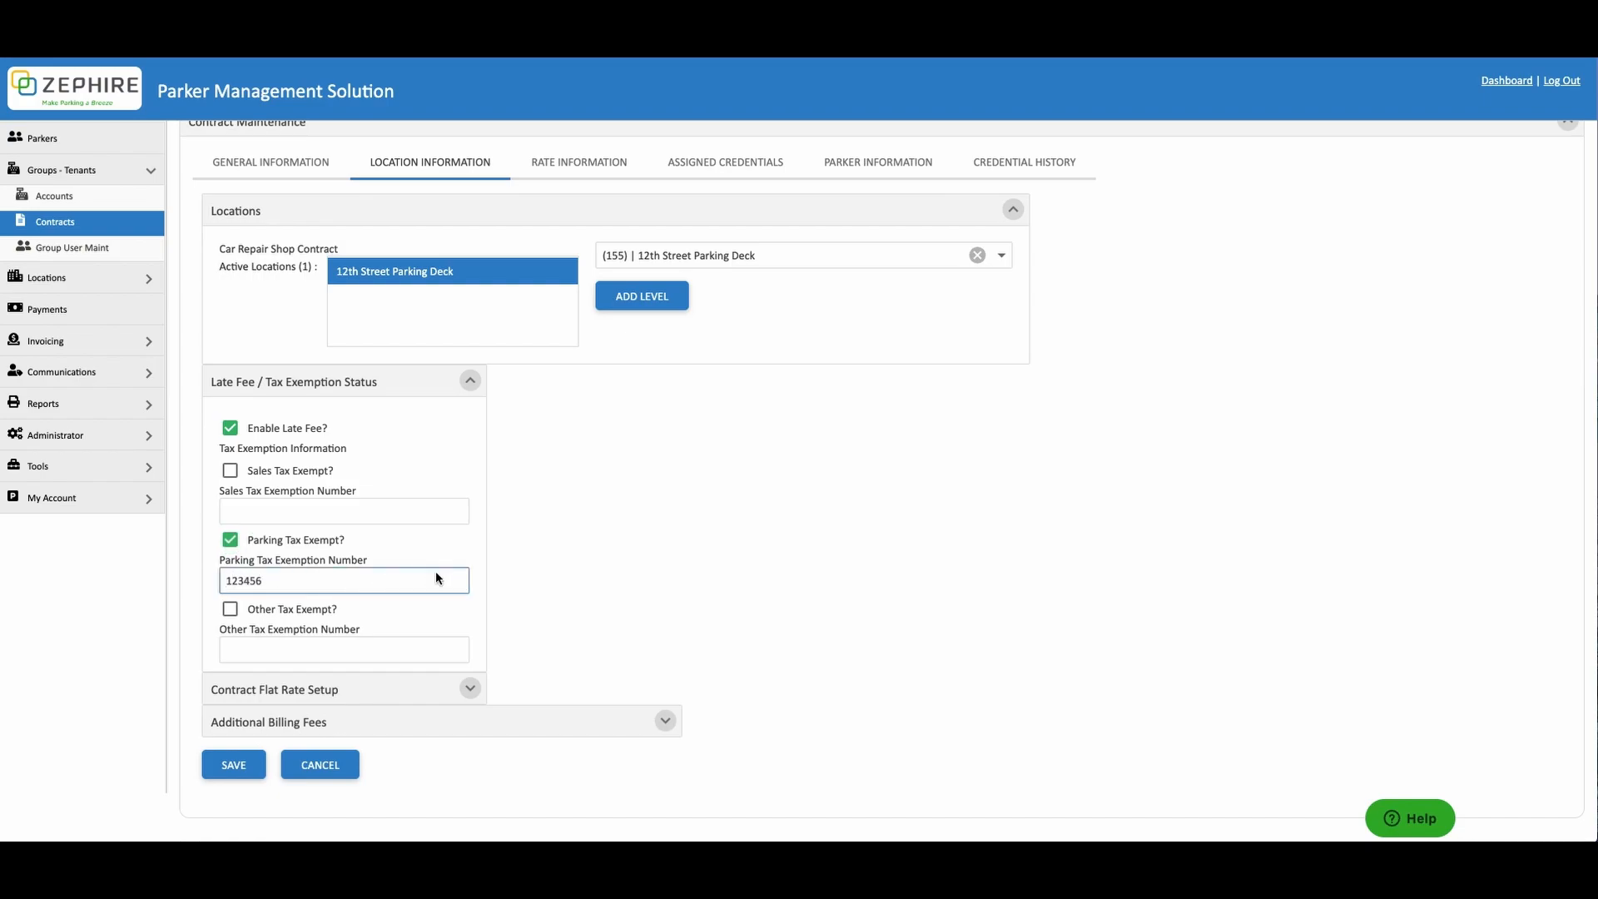
left_click(494, 534)
left_click(471, 383)
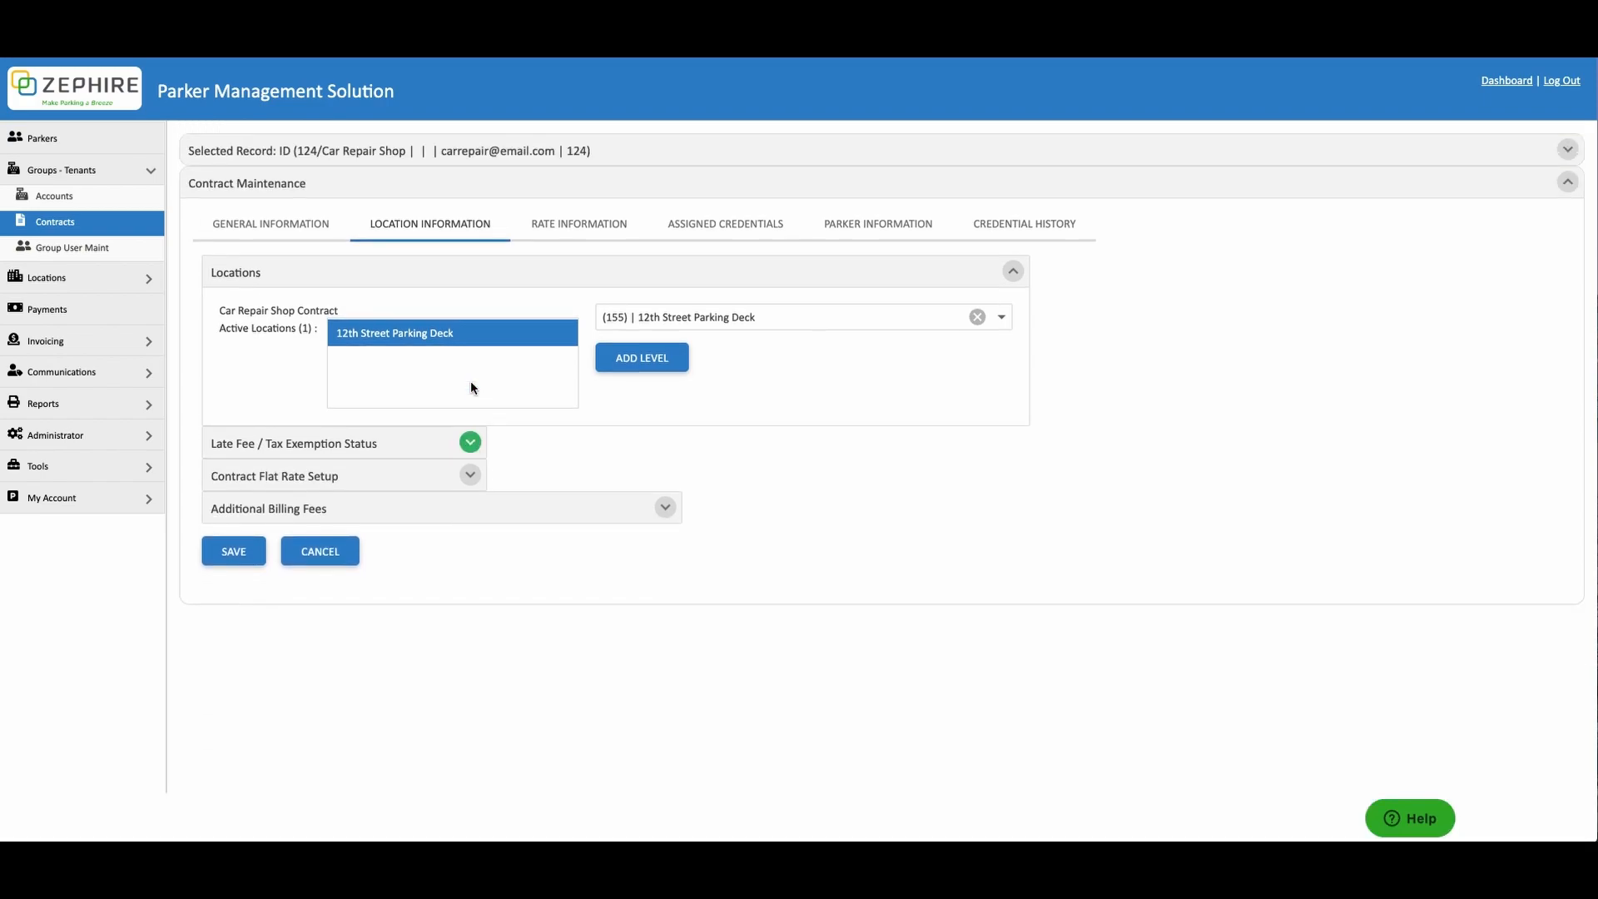
Examine the additional billing fee settings for monthly and validation parking, including the additional billing method options
left_click(665, 508)
scroll(665, 508, "down", 3)
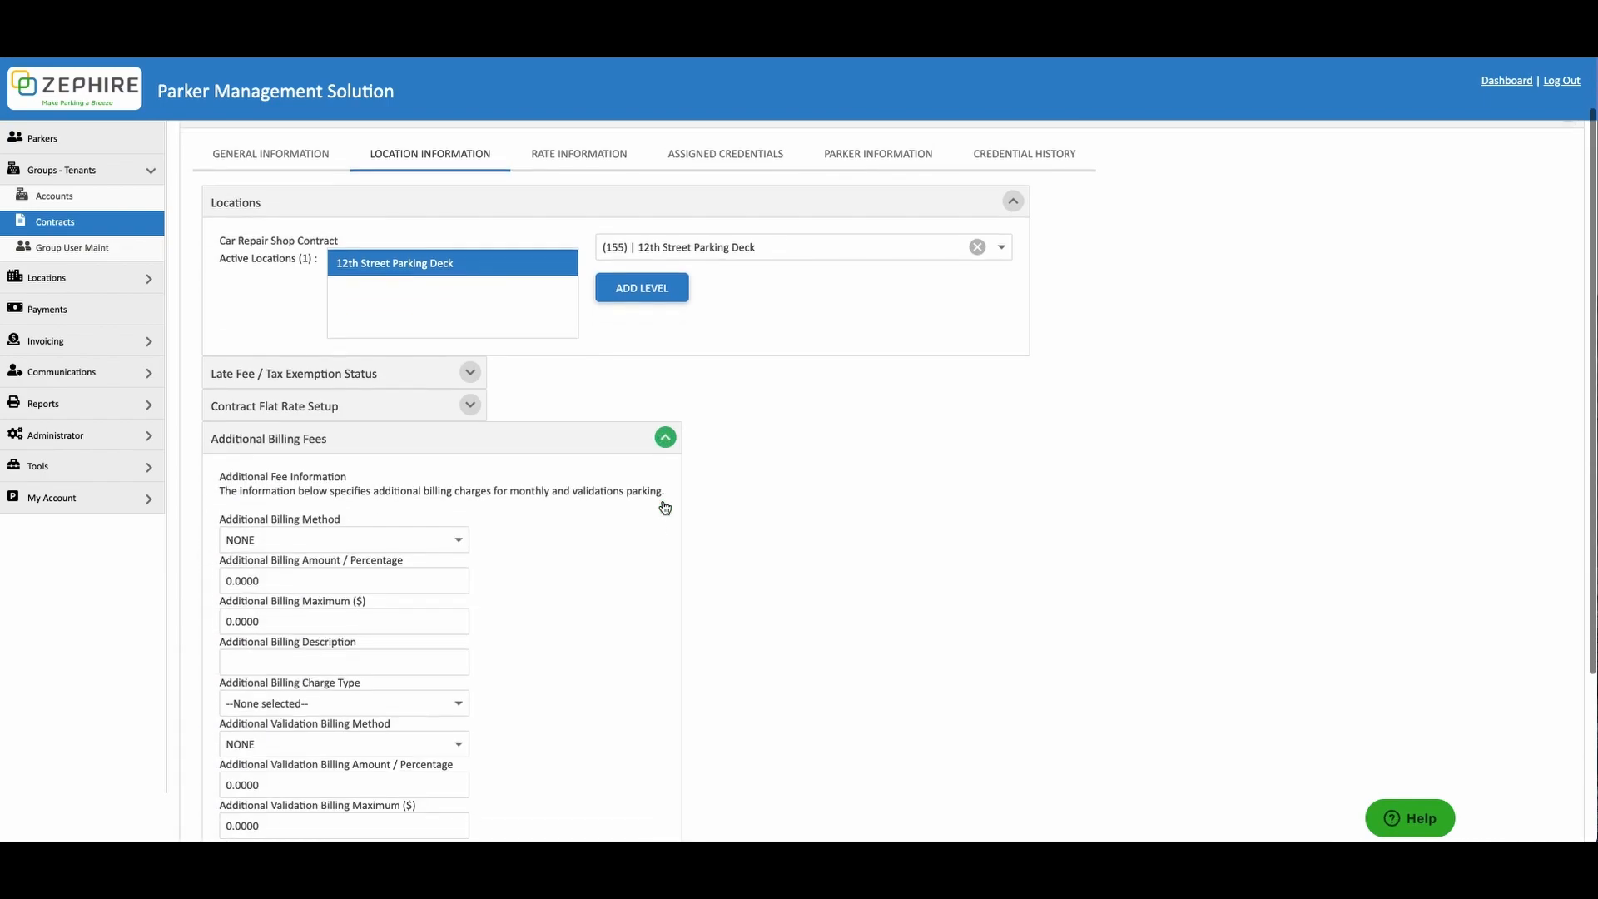
scroll(665, 507, "down", 1)
scroll(663, 500, "down", 1)
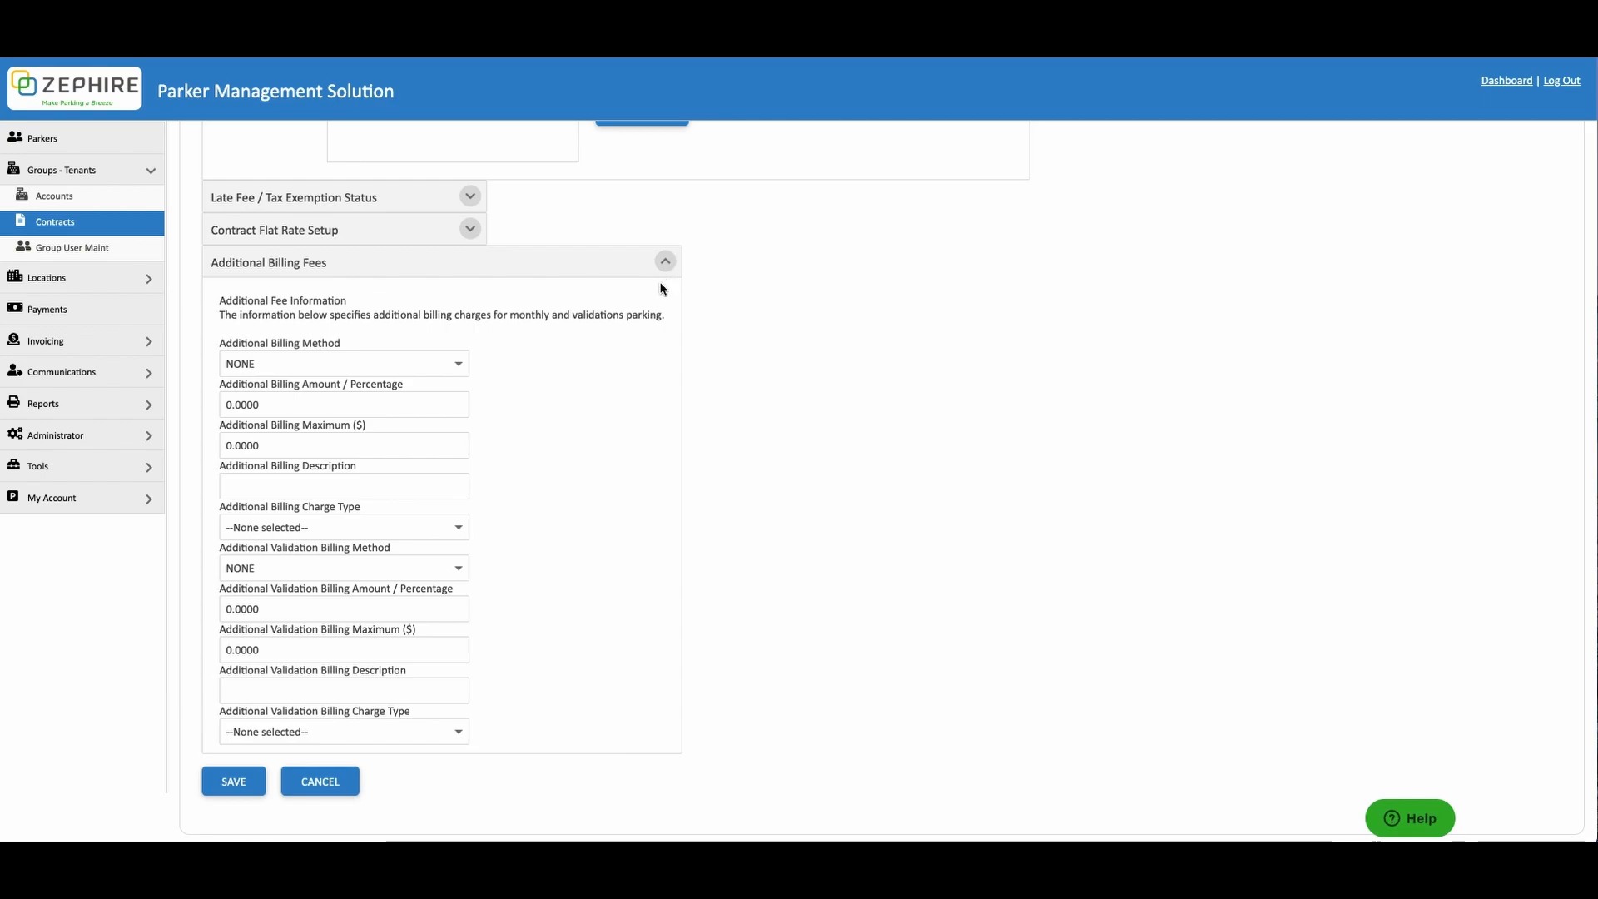
left_click(468, 364)
left_click(468, 364)
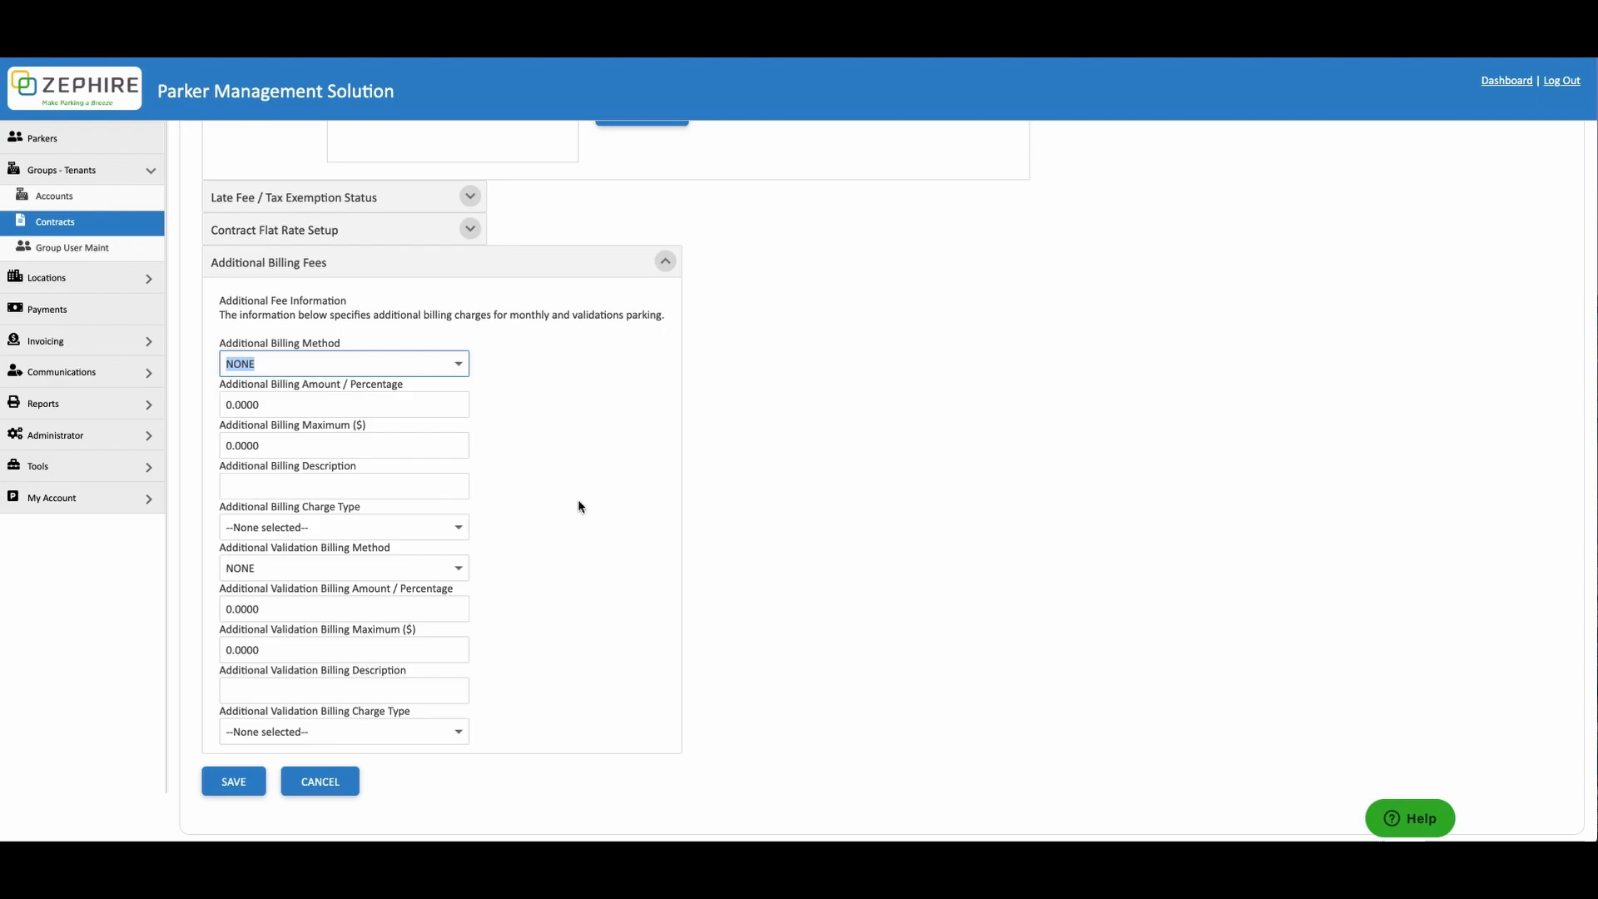
left_click(667, 263)
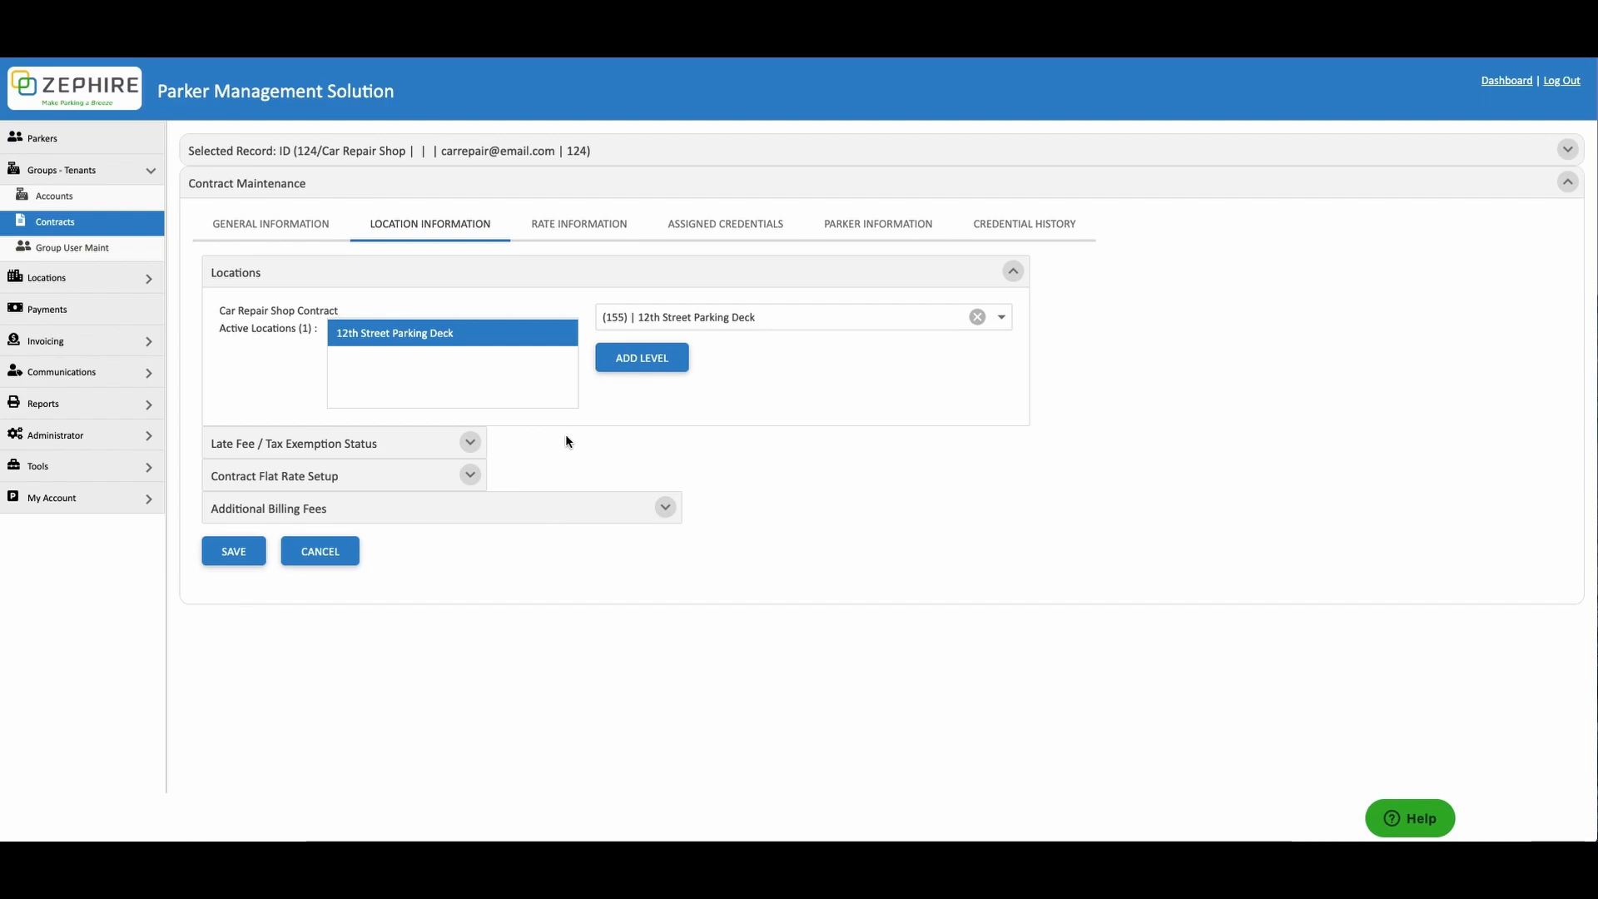
Set the contract flat rate amount to 2000.00 with the charge type Monthly Parking and save the location information
left_click(471, 477)
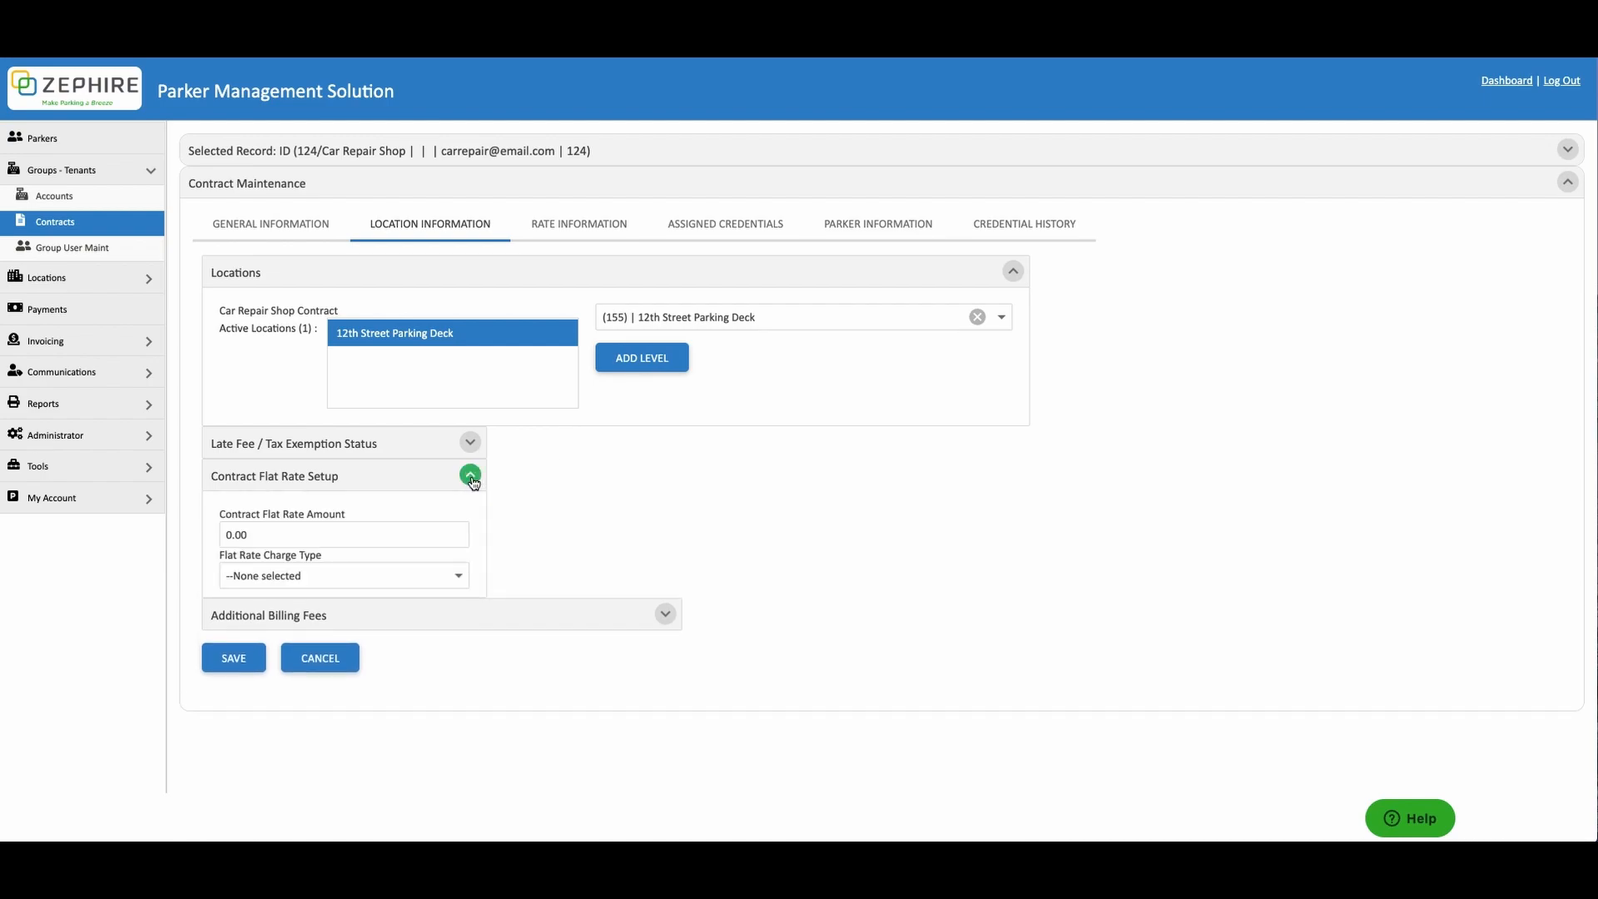
left_click(429, 532)
double_click(428, 532)
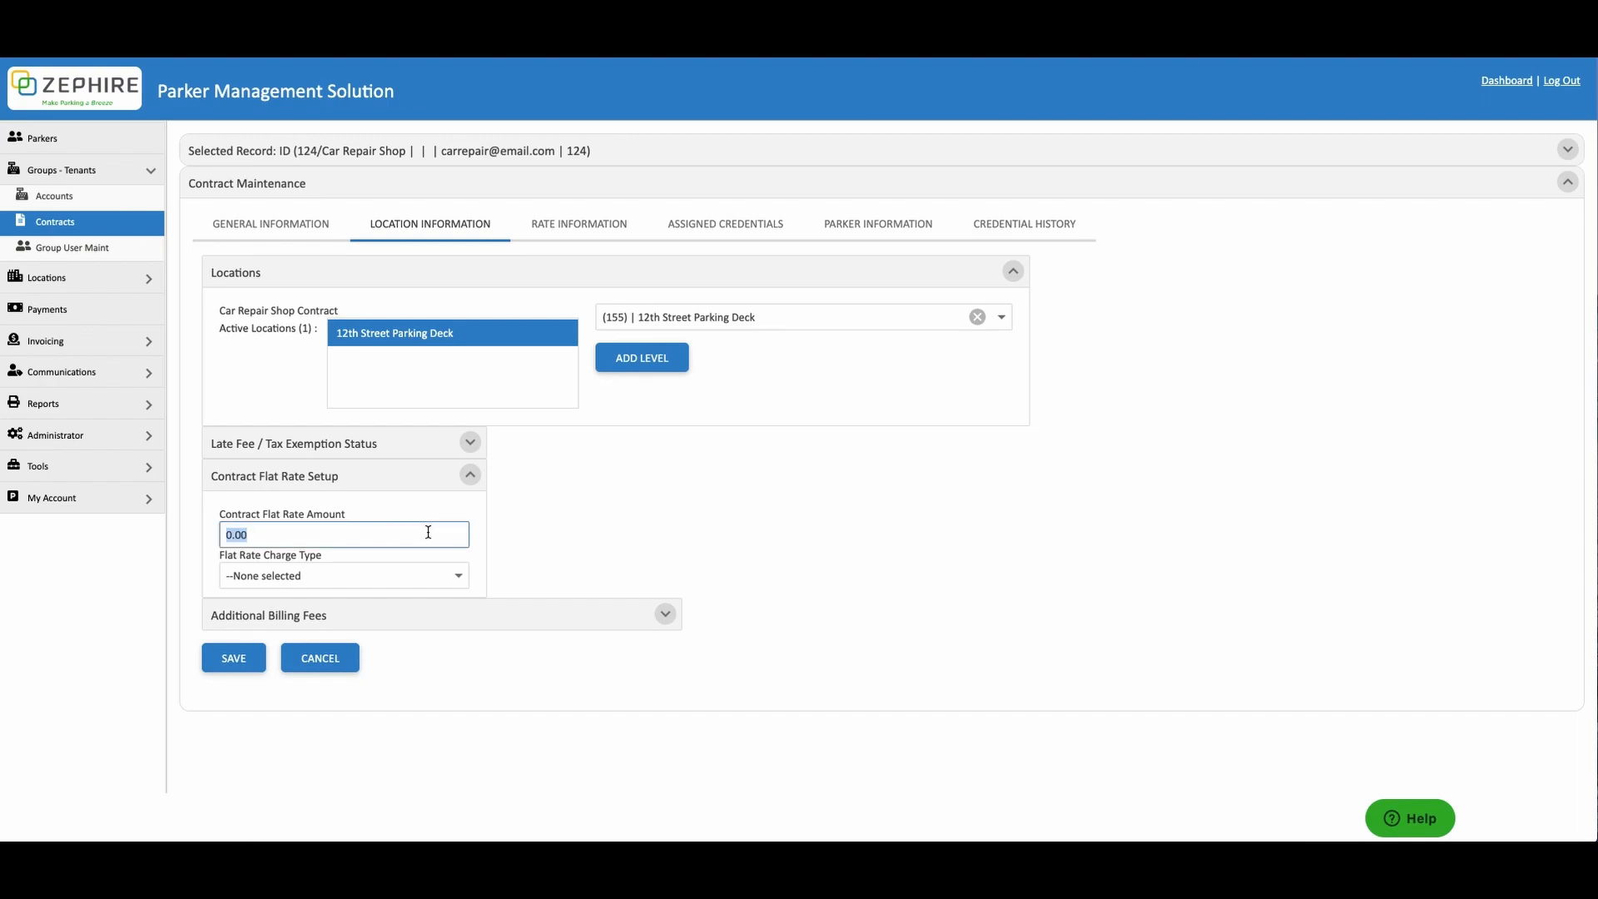
type("2000.00")
left_click(458, 576)
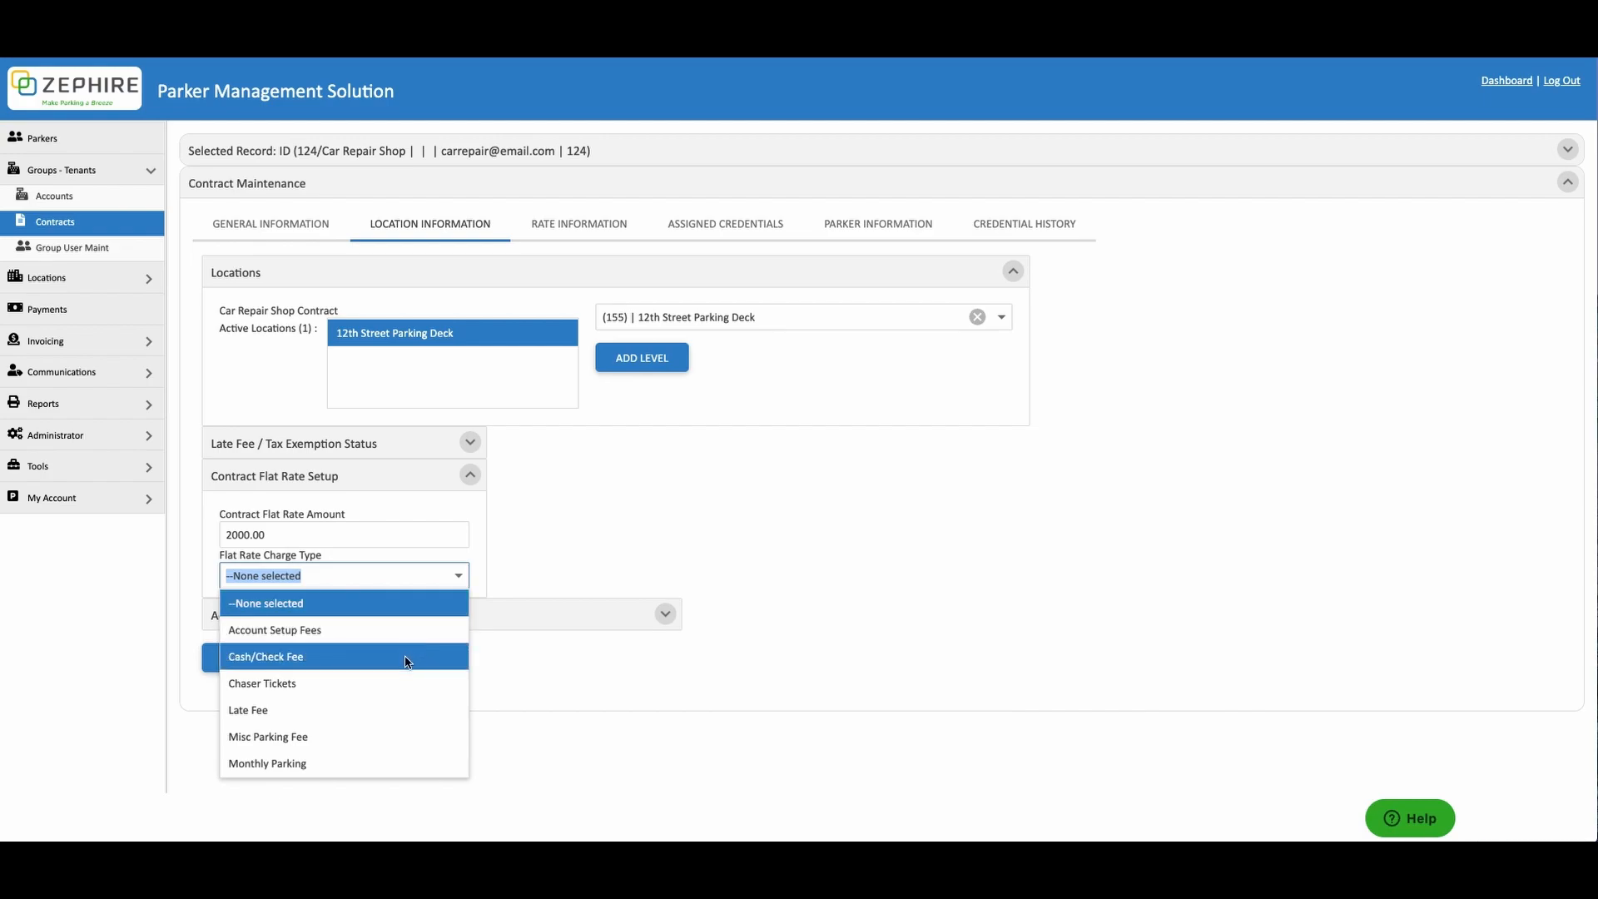
scroll(399, 667, "down", 1)
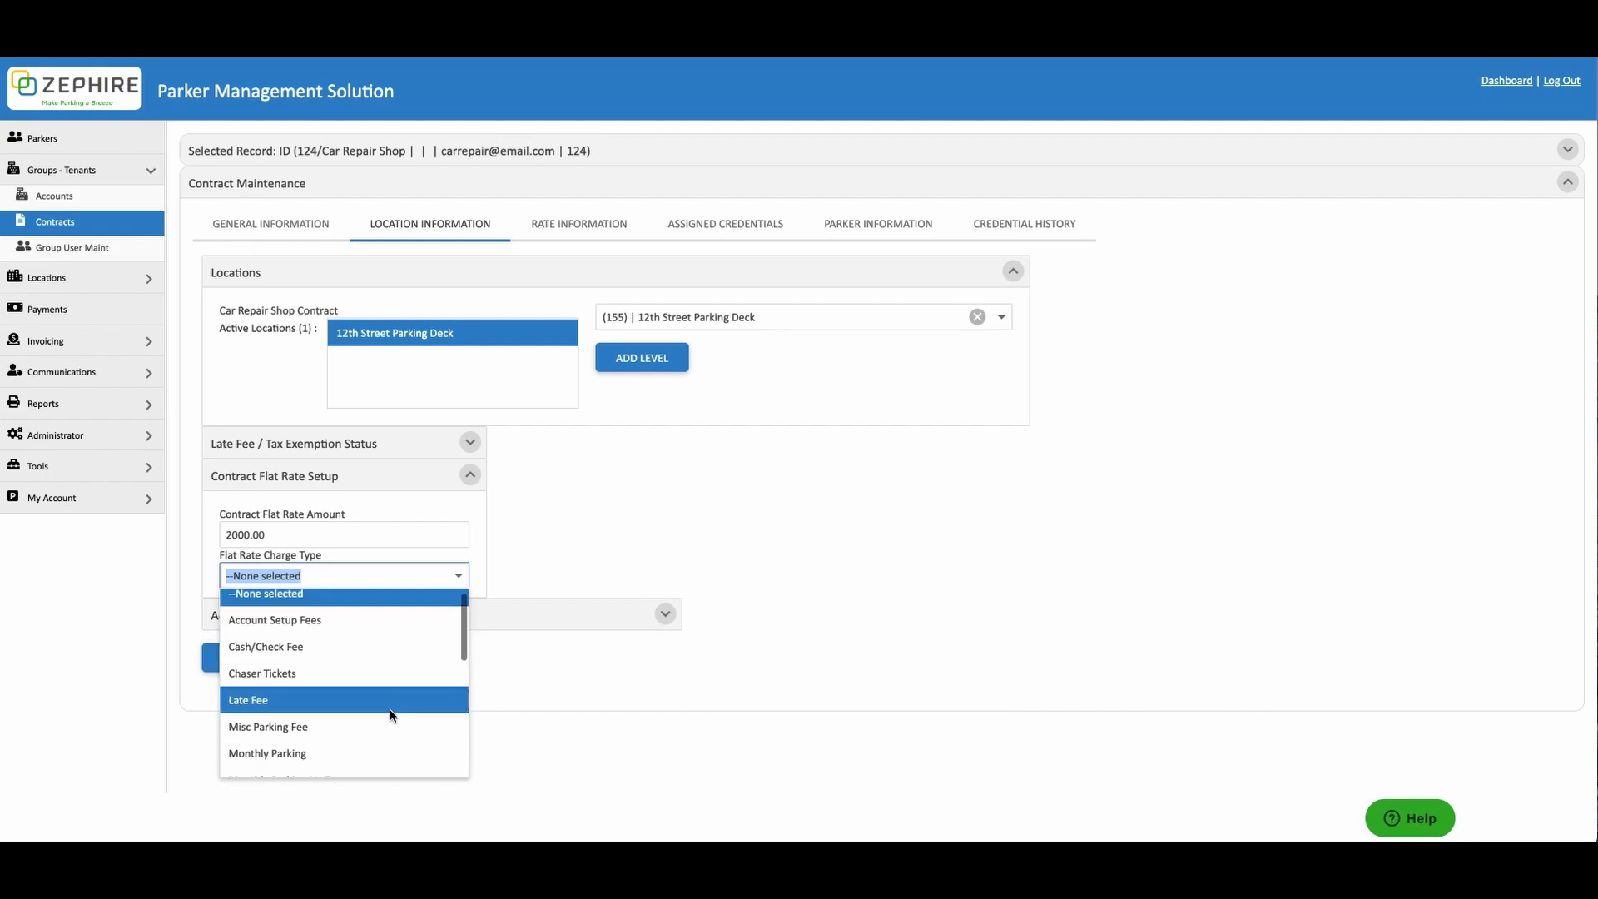
left_click(379, 751)
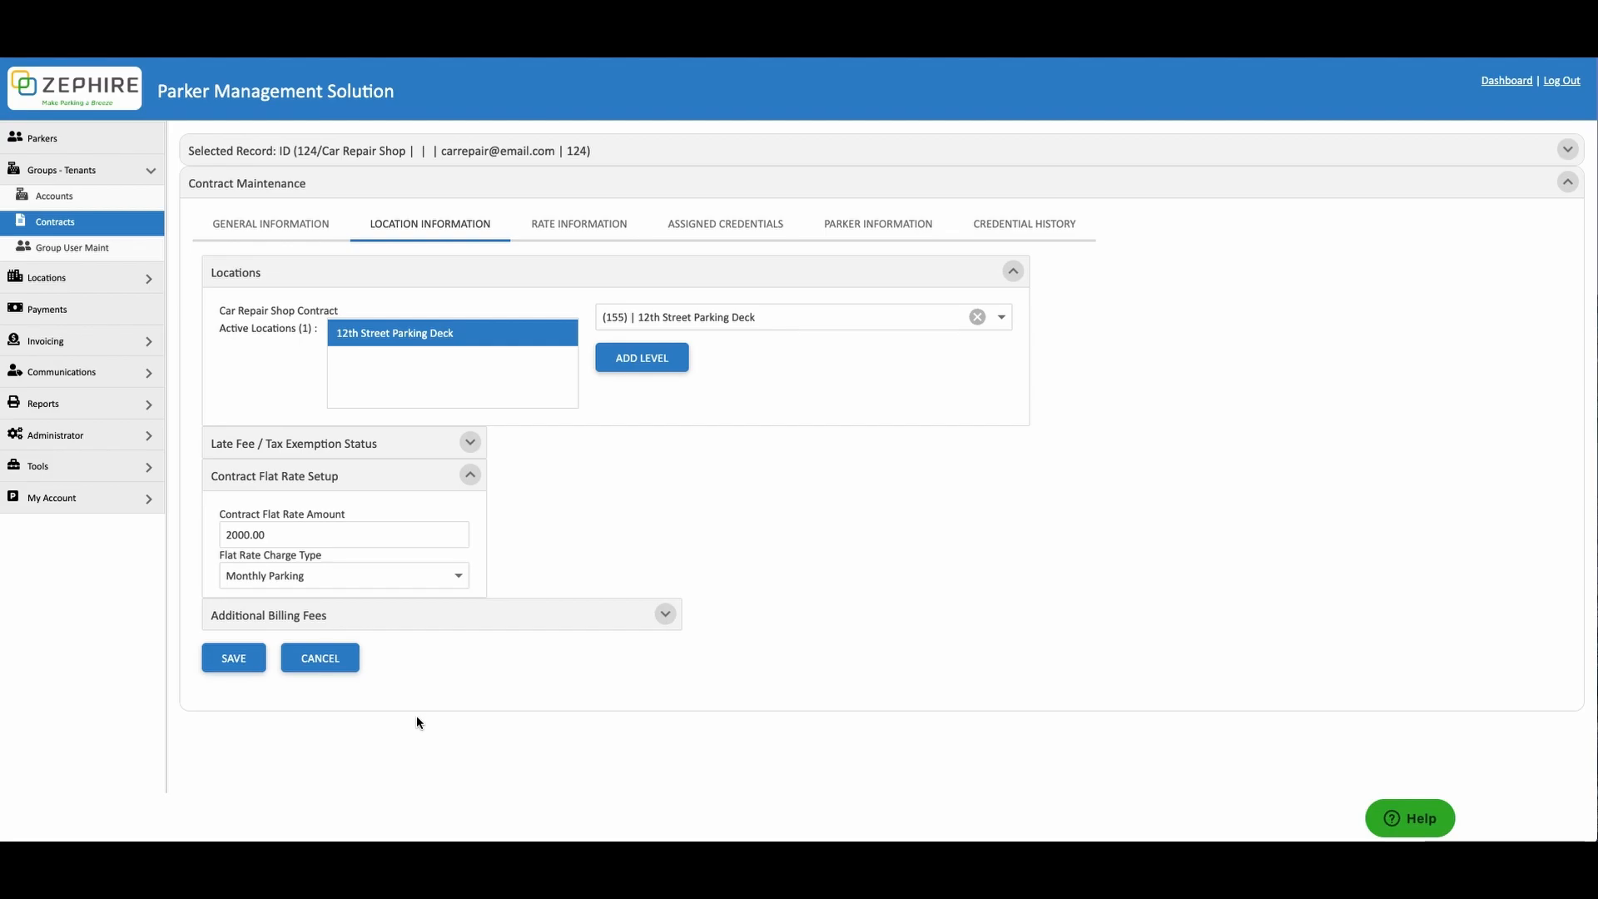
left_click(254, 659)
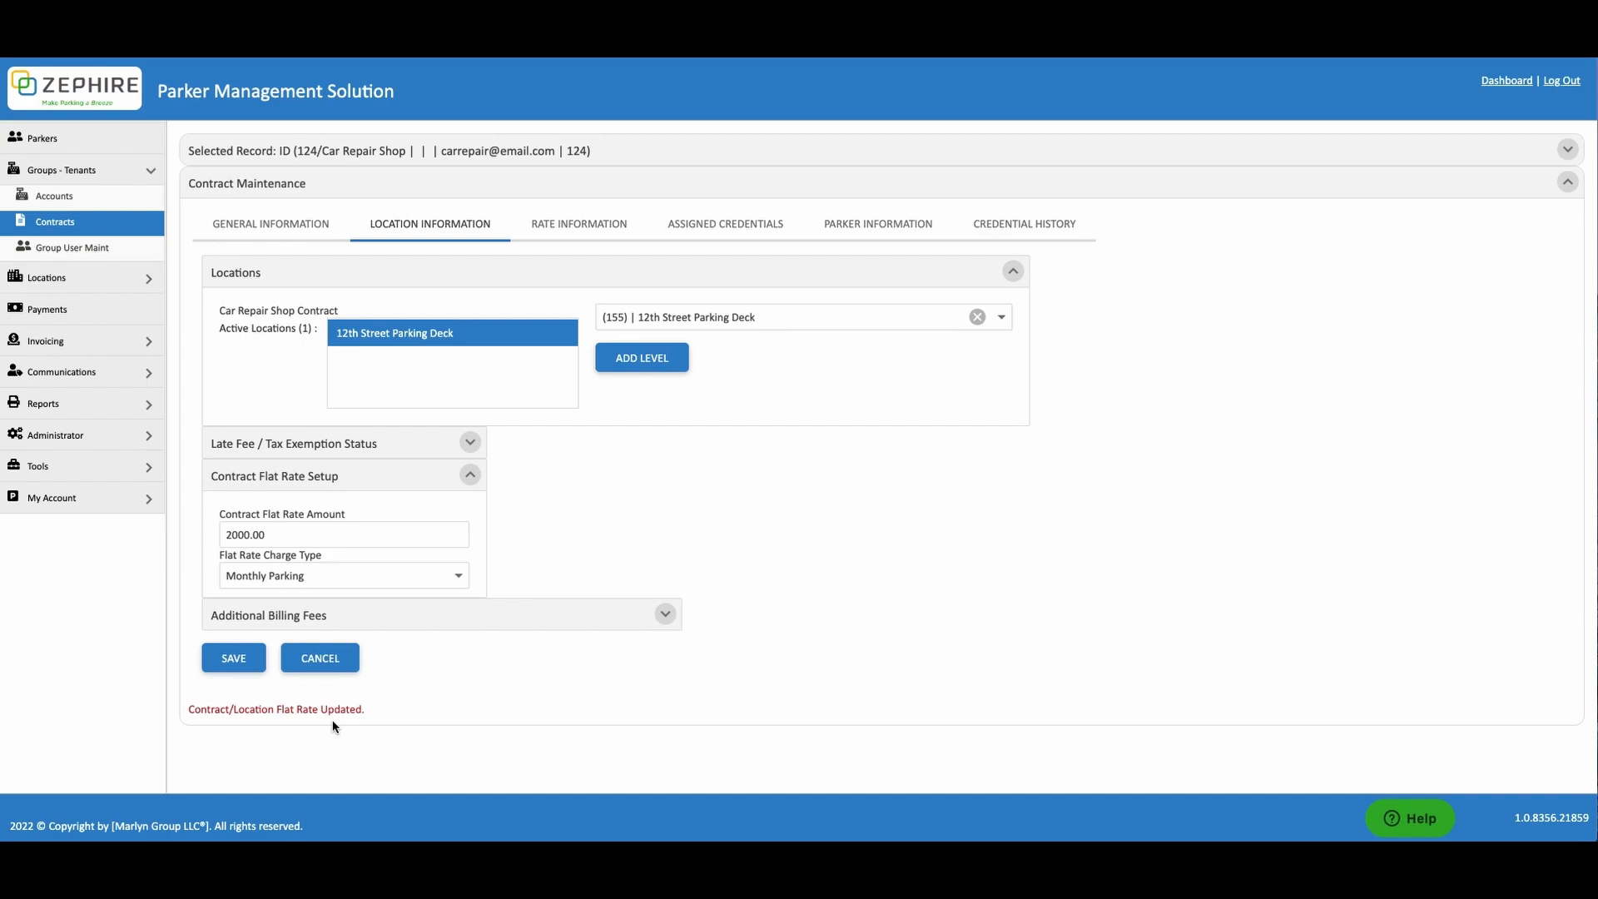
left_click(470, 477)
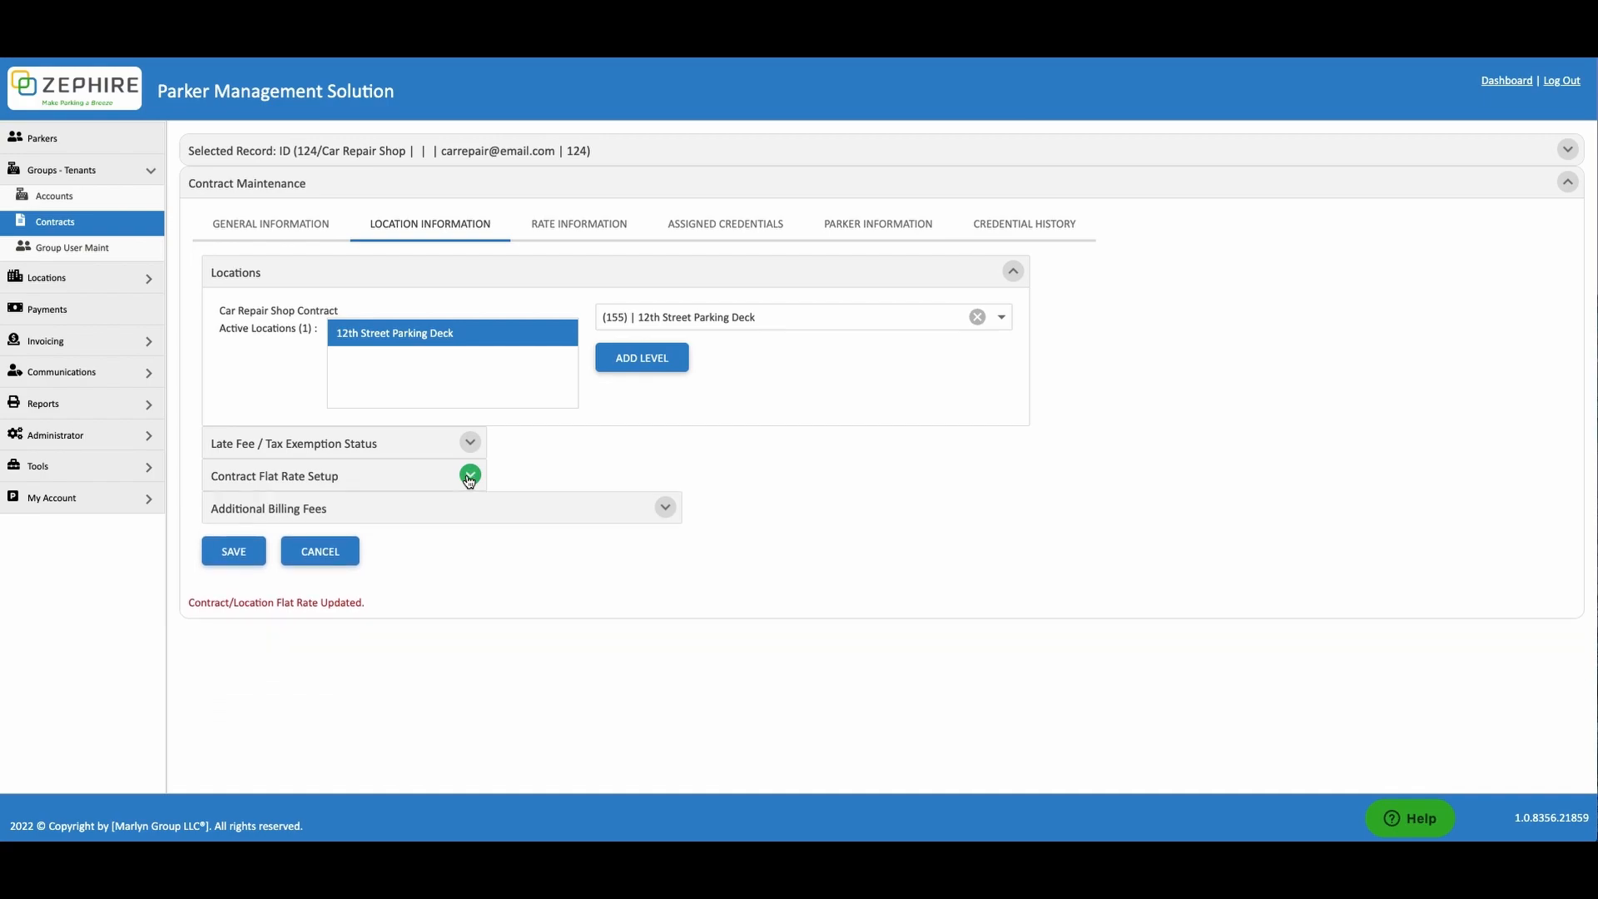
Start a new contract rate for Car Repair Shop Contract at 12th Street Parking Deck with space type 12THST-UNRSV-190
left_click(580, 238)
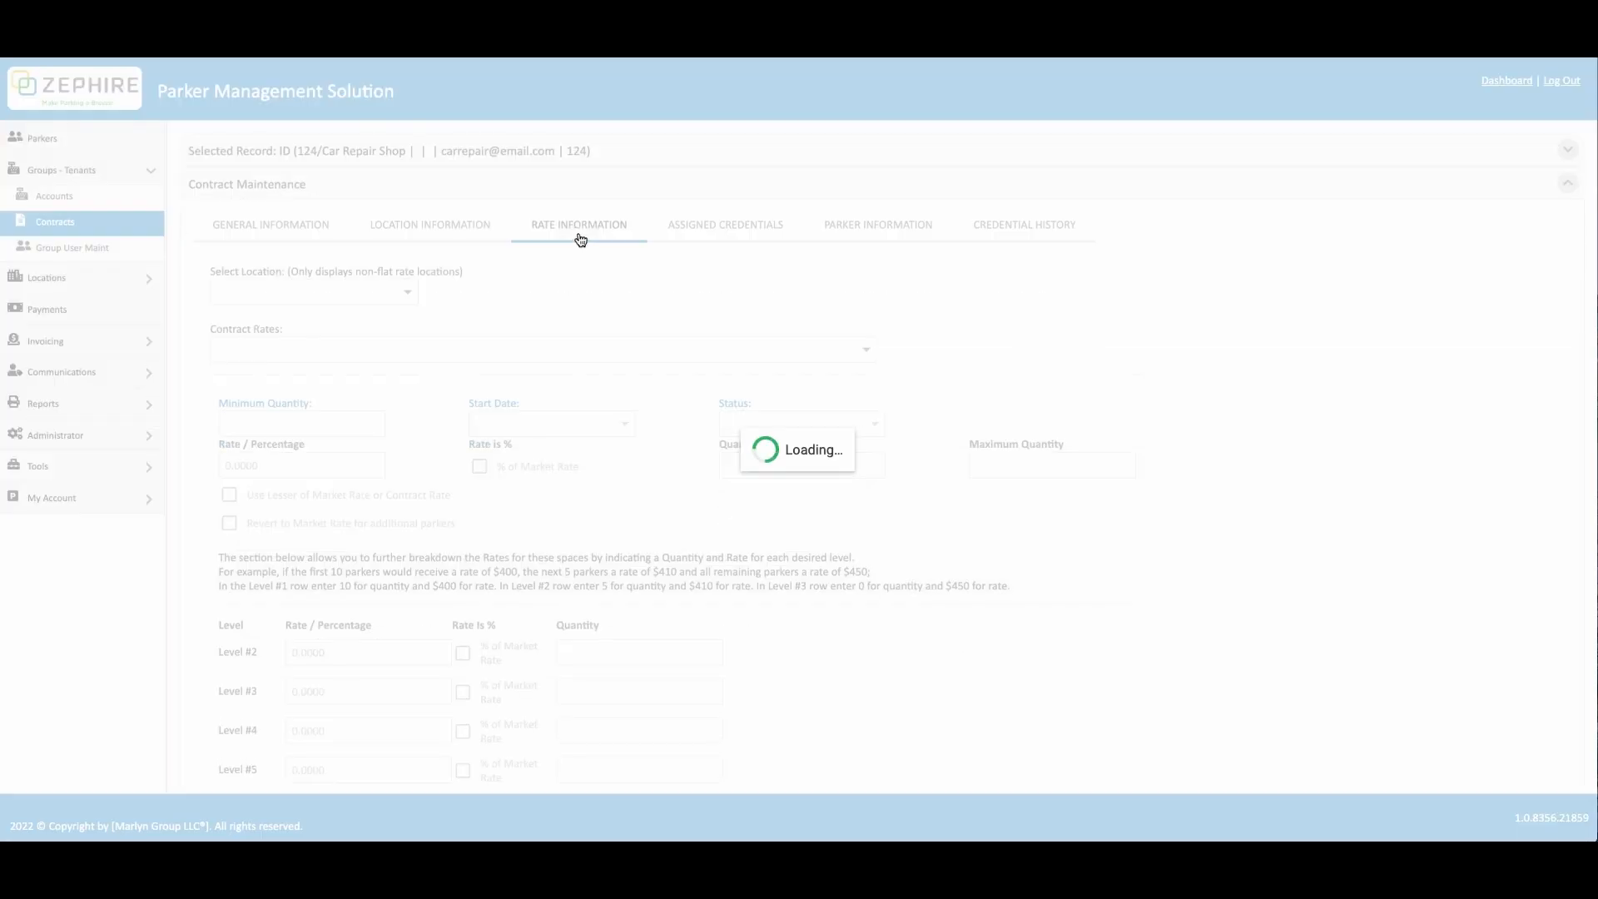
left_click(408, 293)
left_click(402, 316)
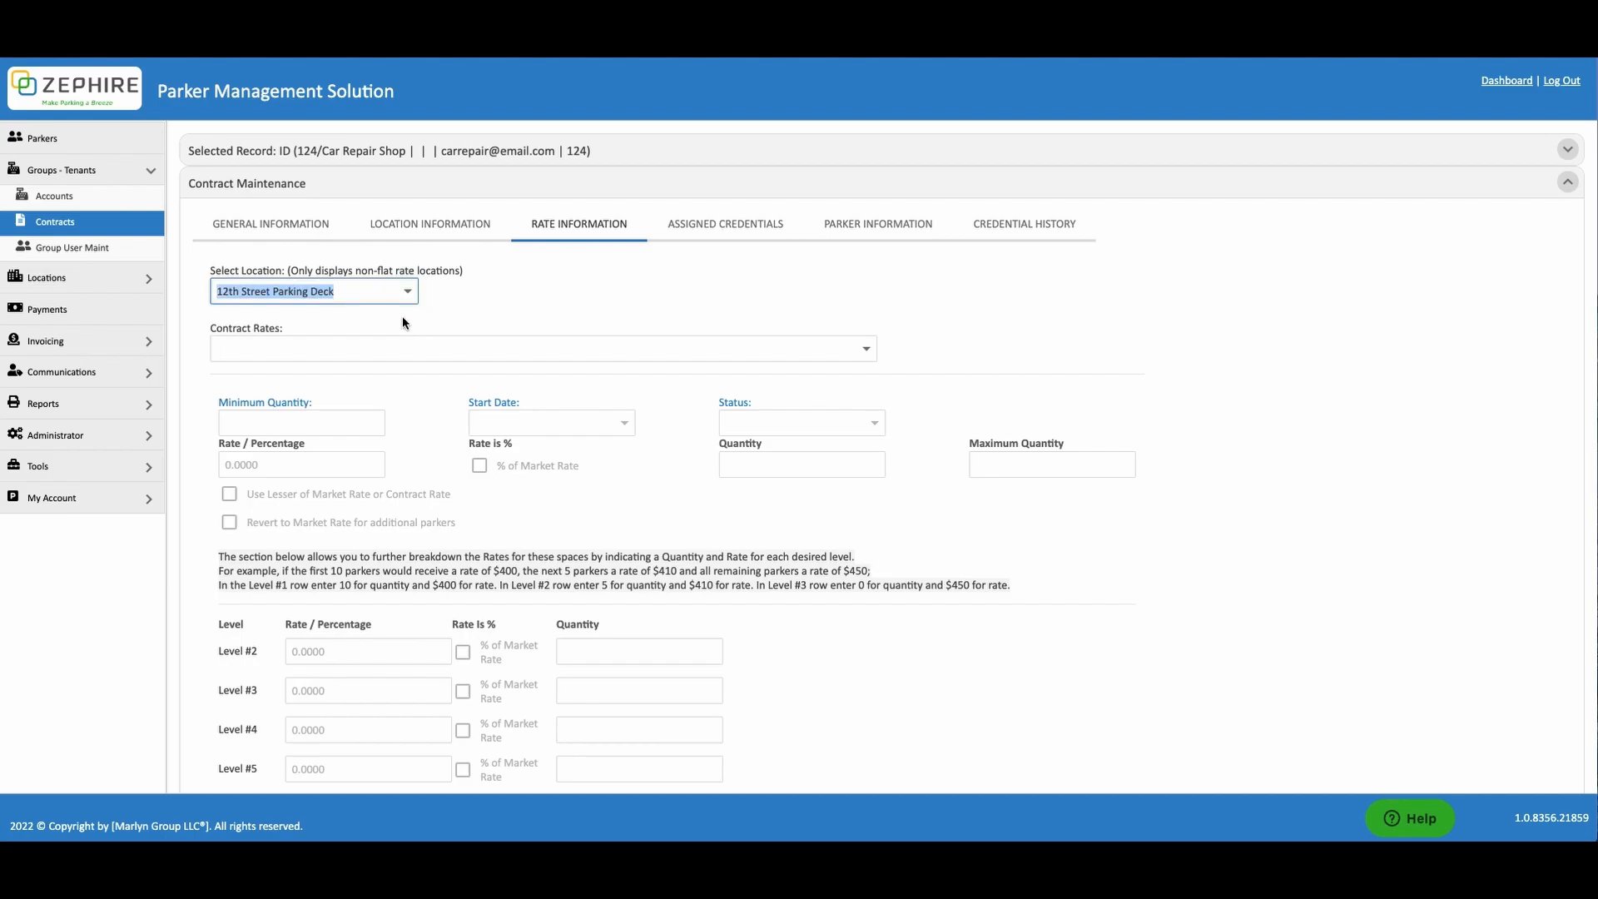
scroll(398, 386, "down", 1)
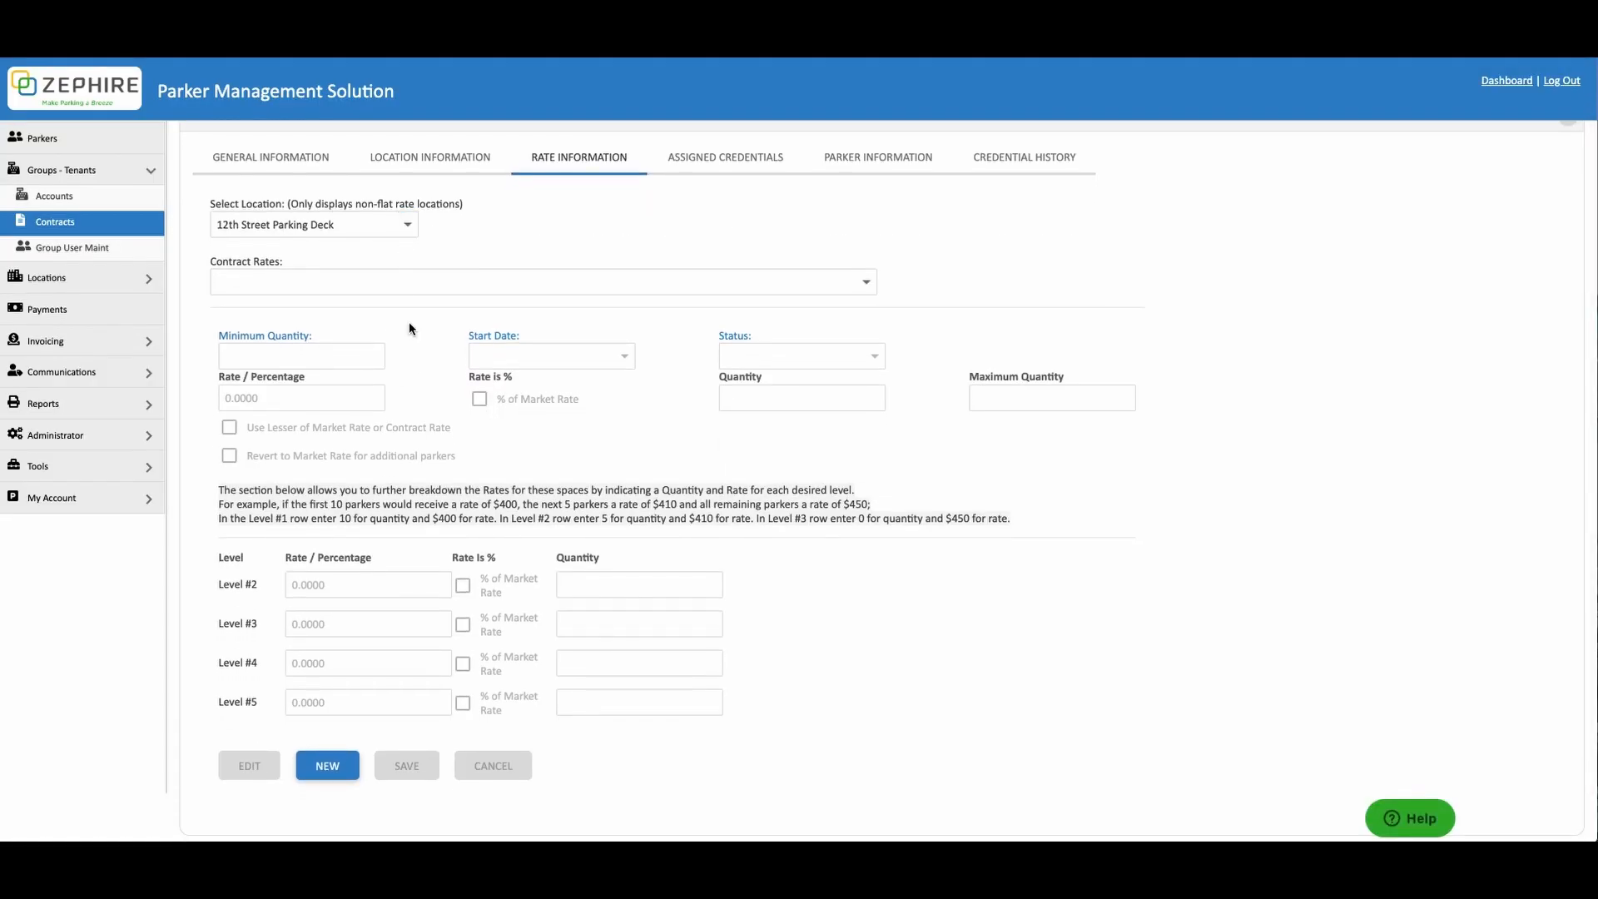
left_click(348, 766)
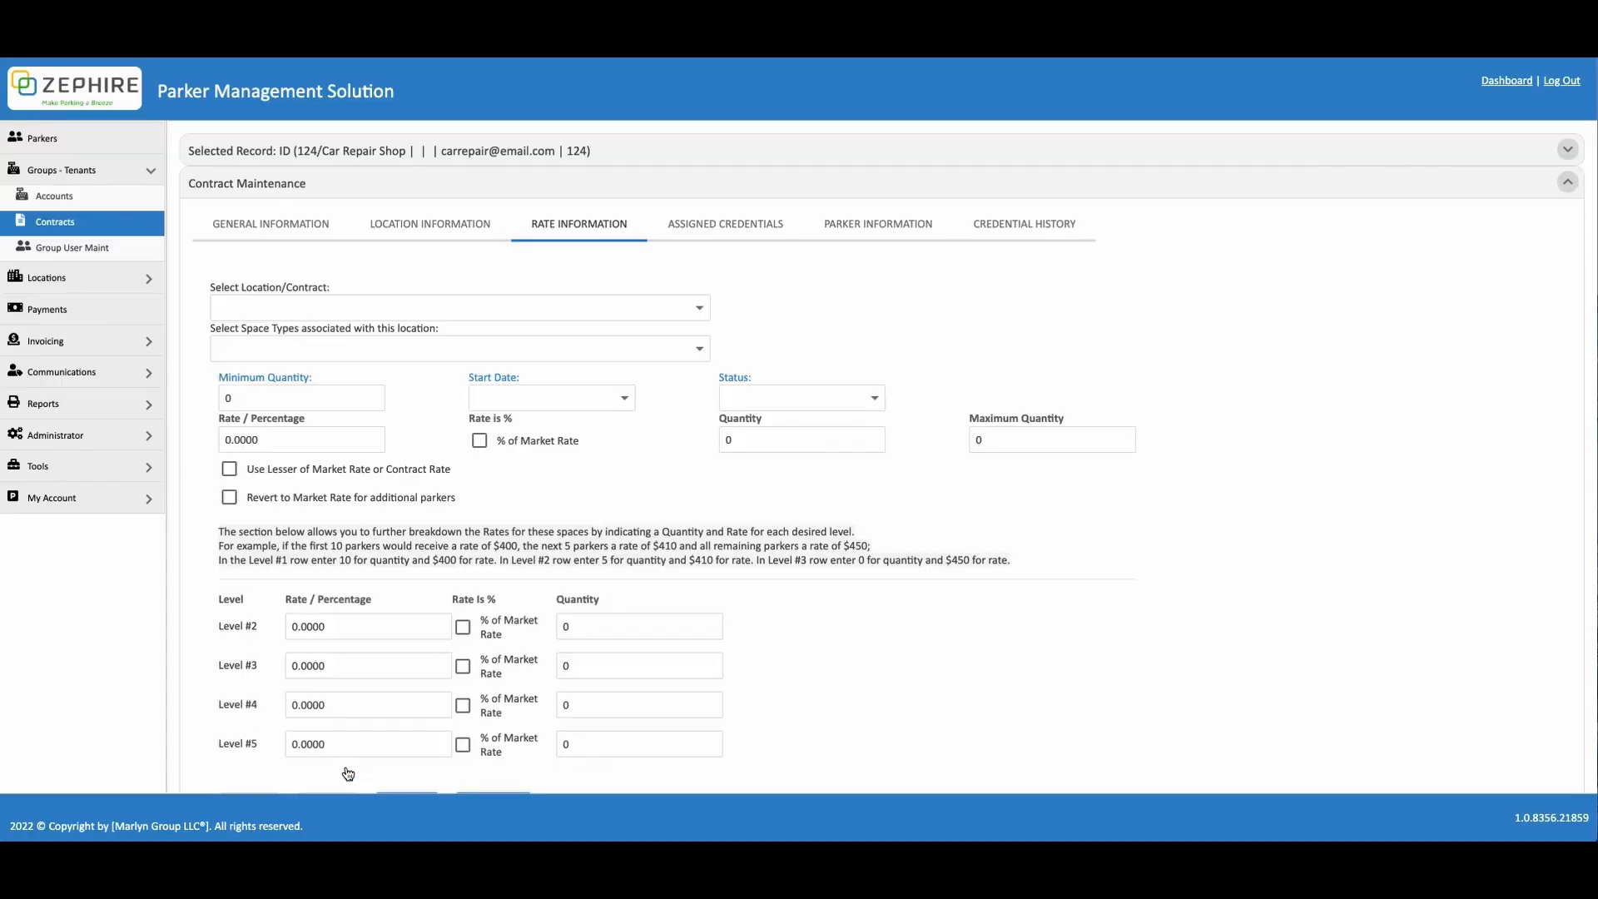
left_click(699, 309)
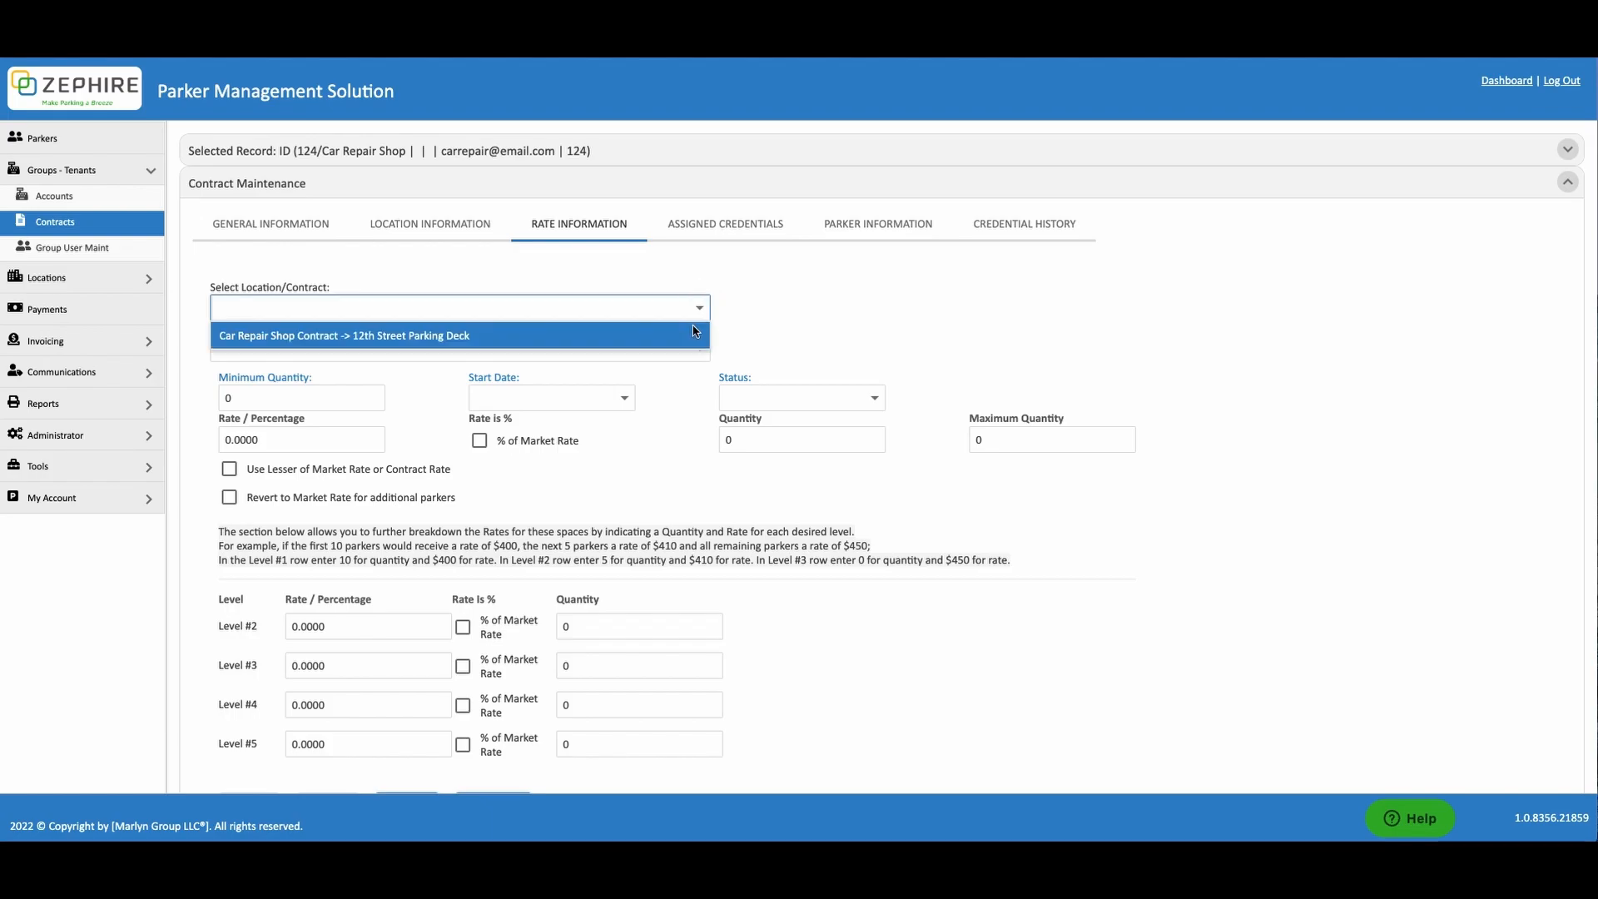
left_click(694, 332)
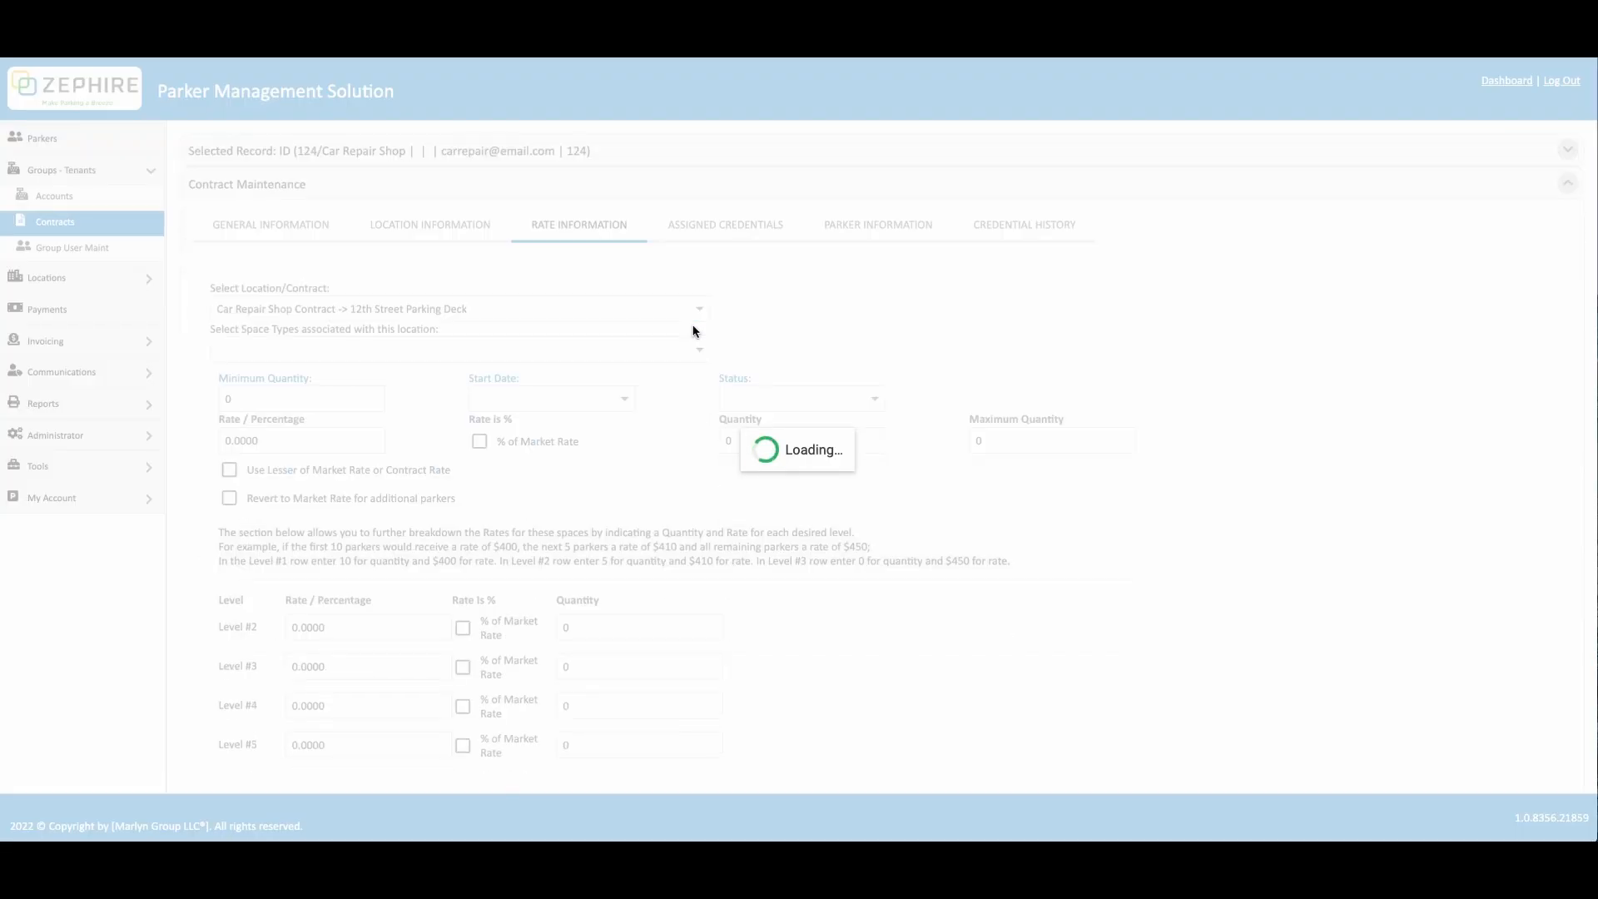
left_click(699, 349)
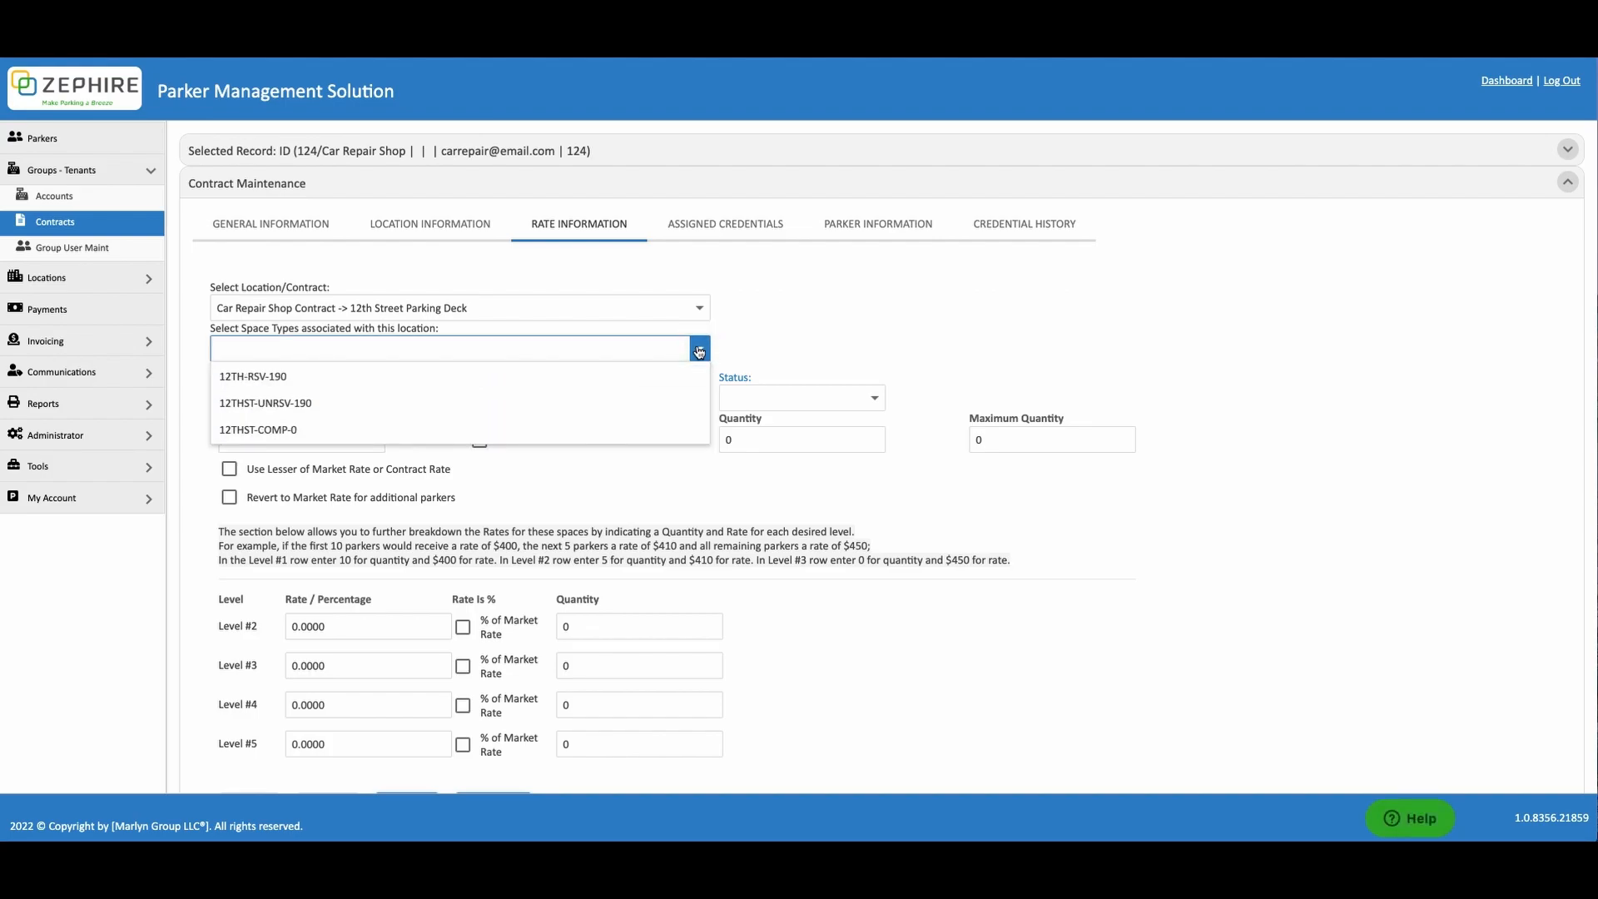
left_click(691, 398)
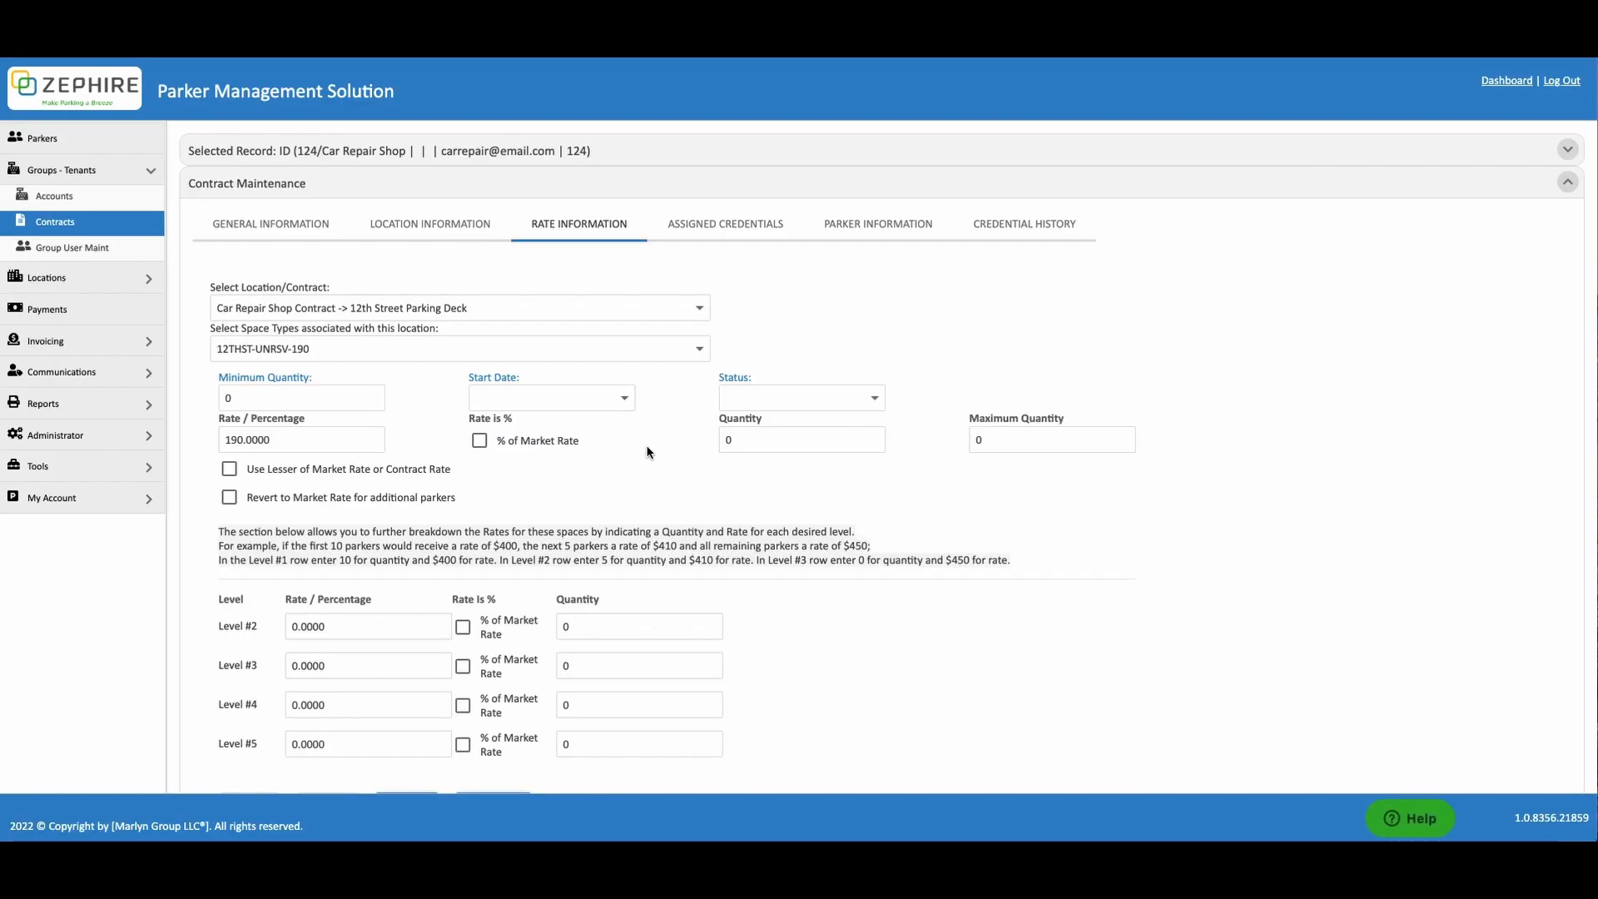
Set the new contract rate's start date to 11/1/2022 and its status to Active
left_click(625, 397)
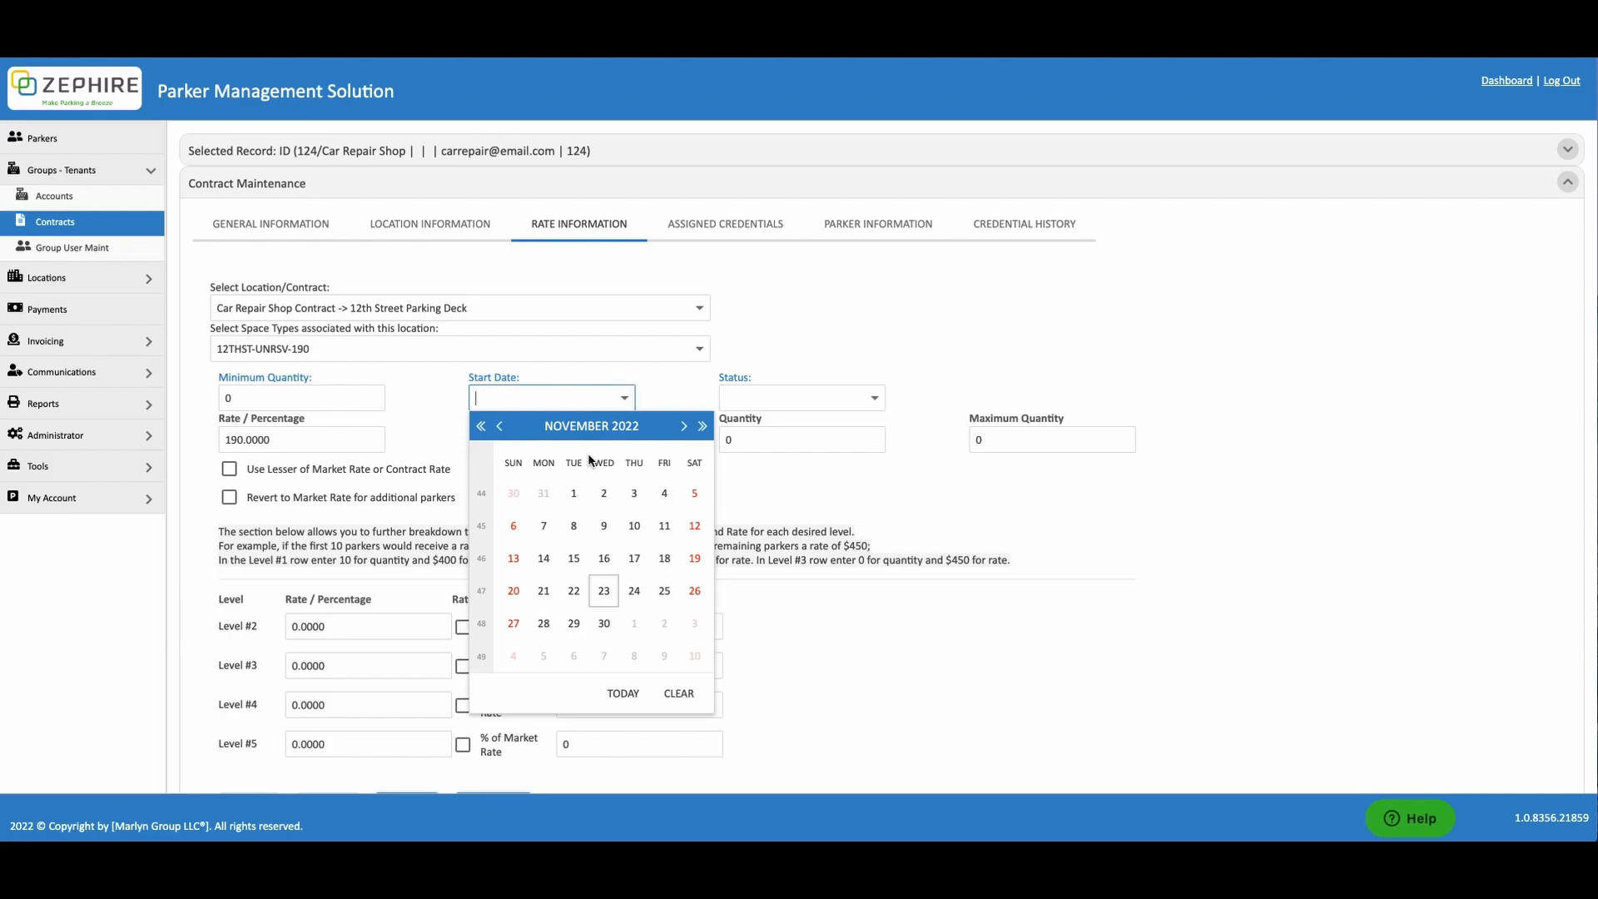
left_click(576, 494)
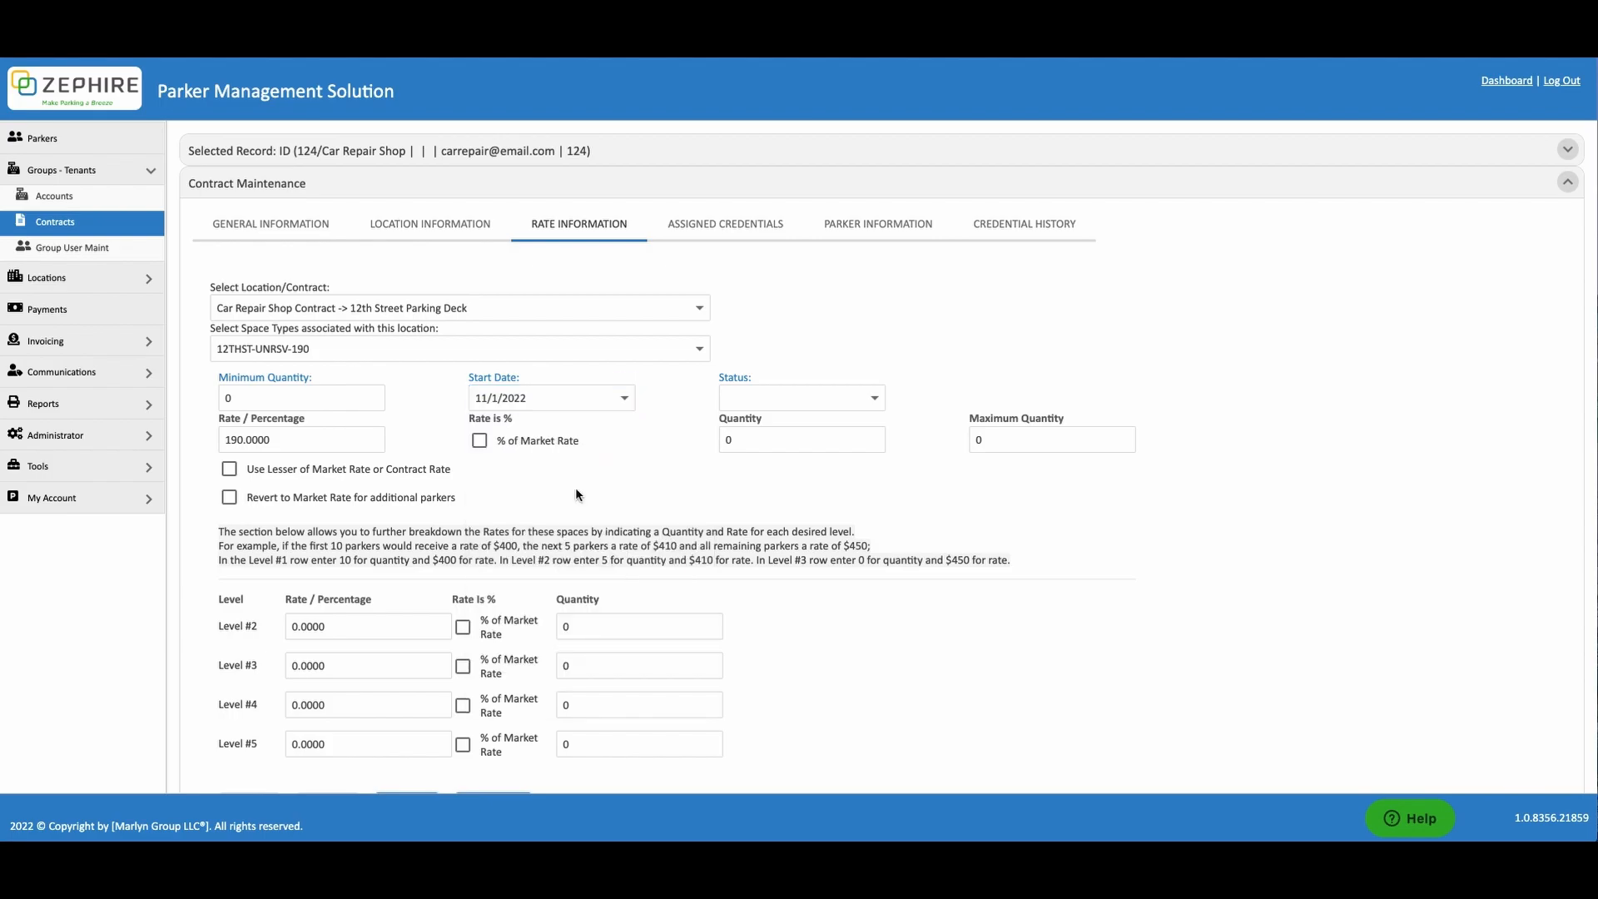
left_click(874, 400)
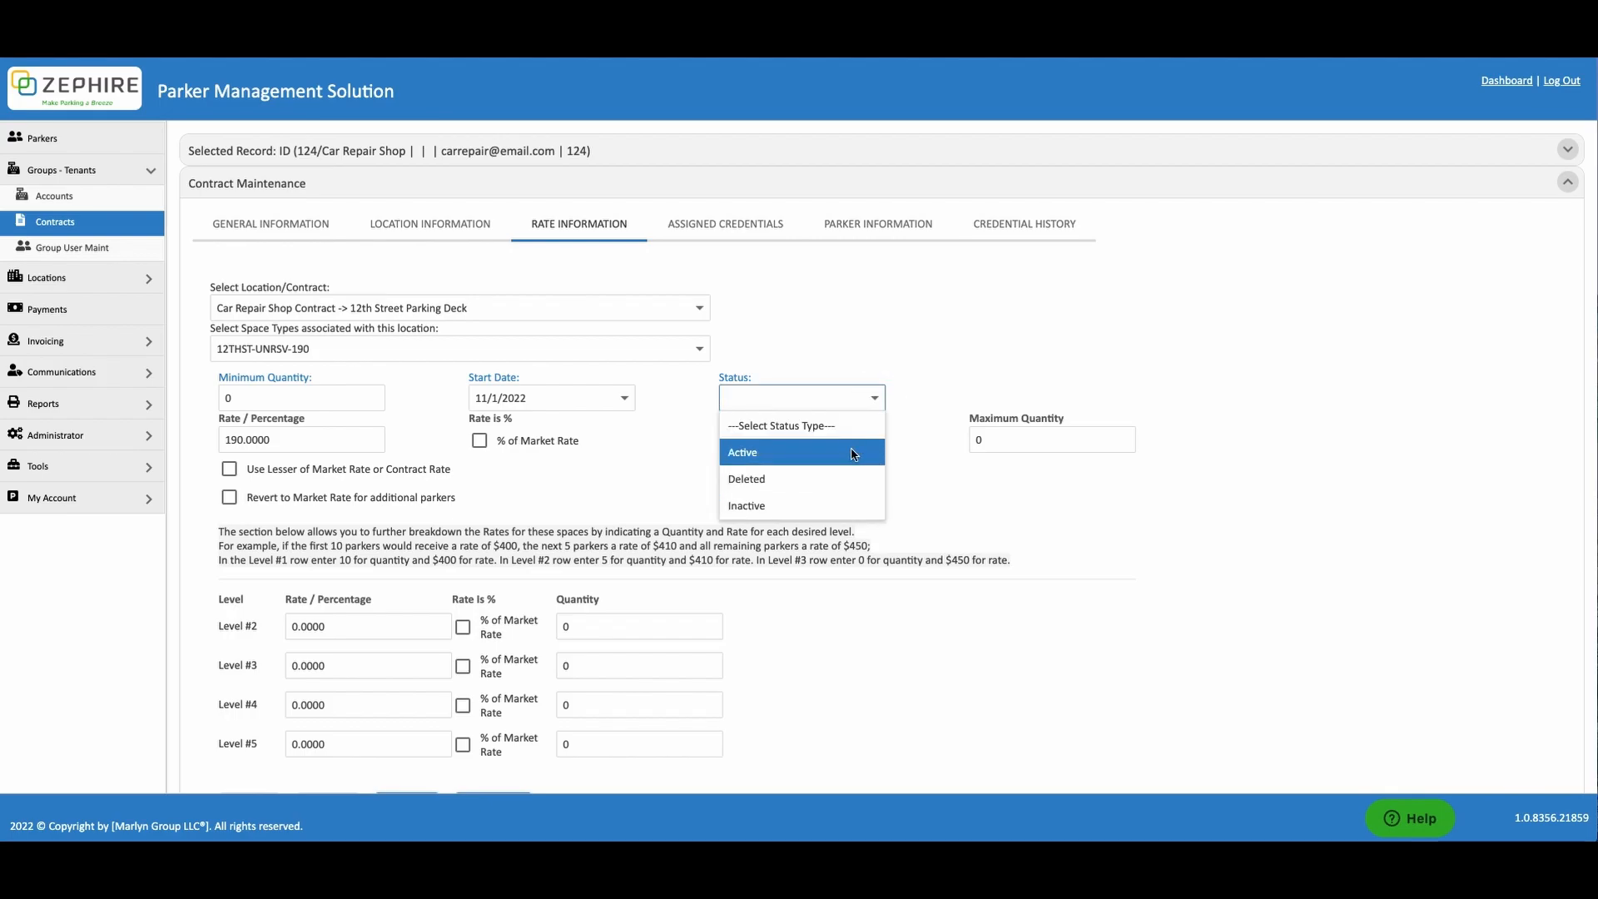
left_click(853, 453)
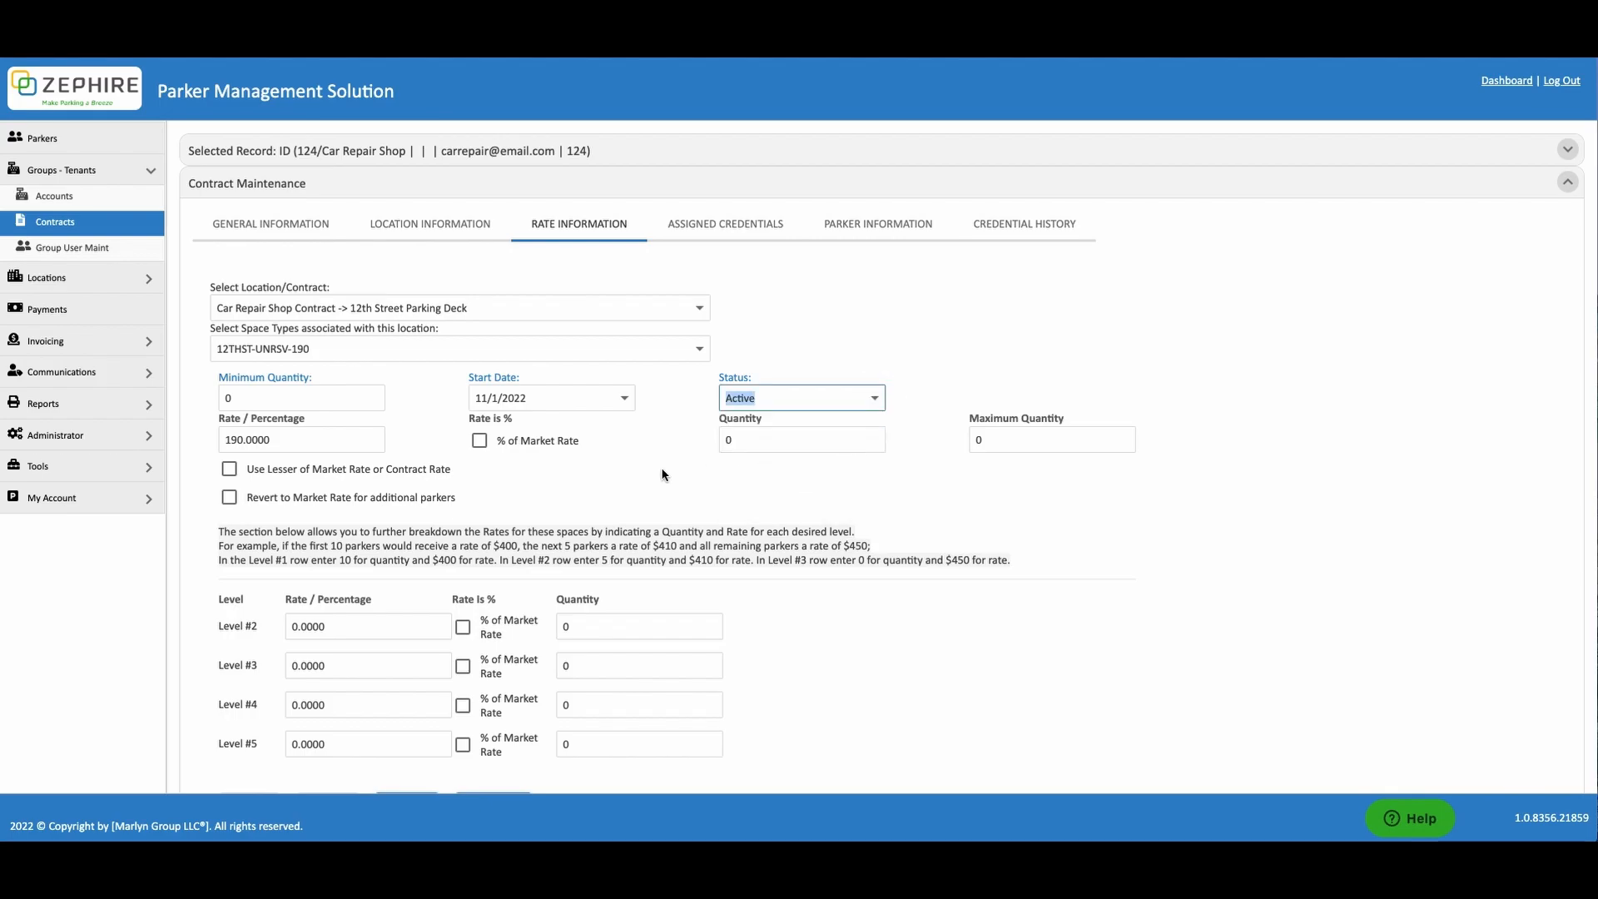
left_click(424, 428)
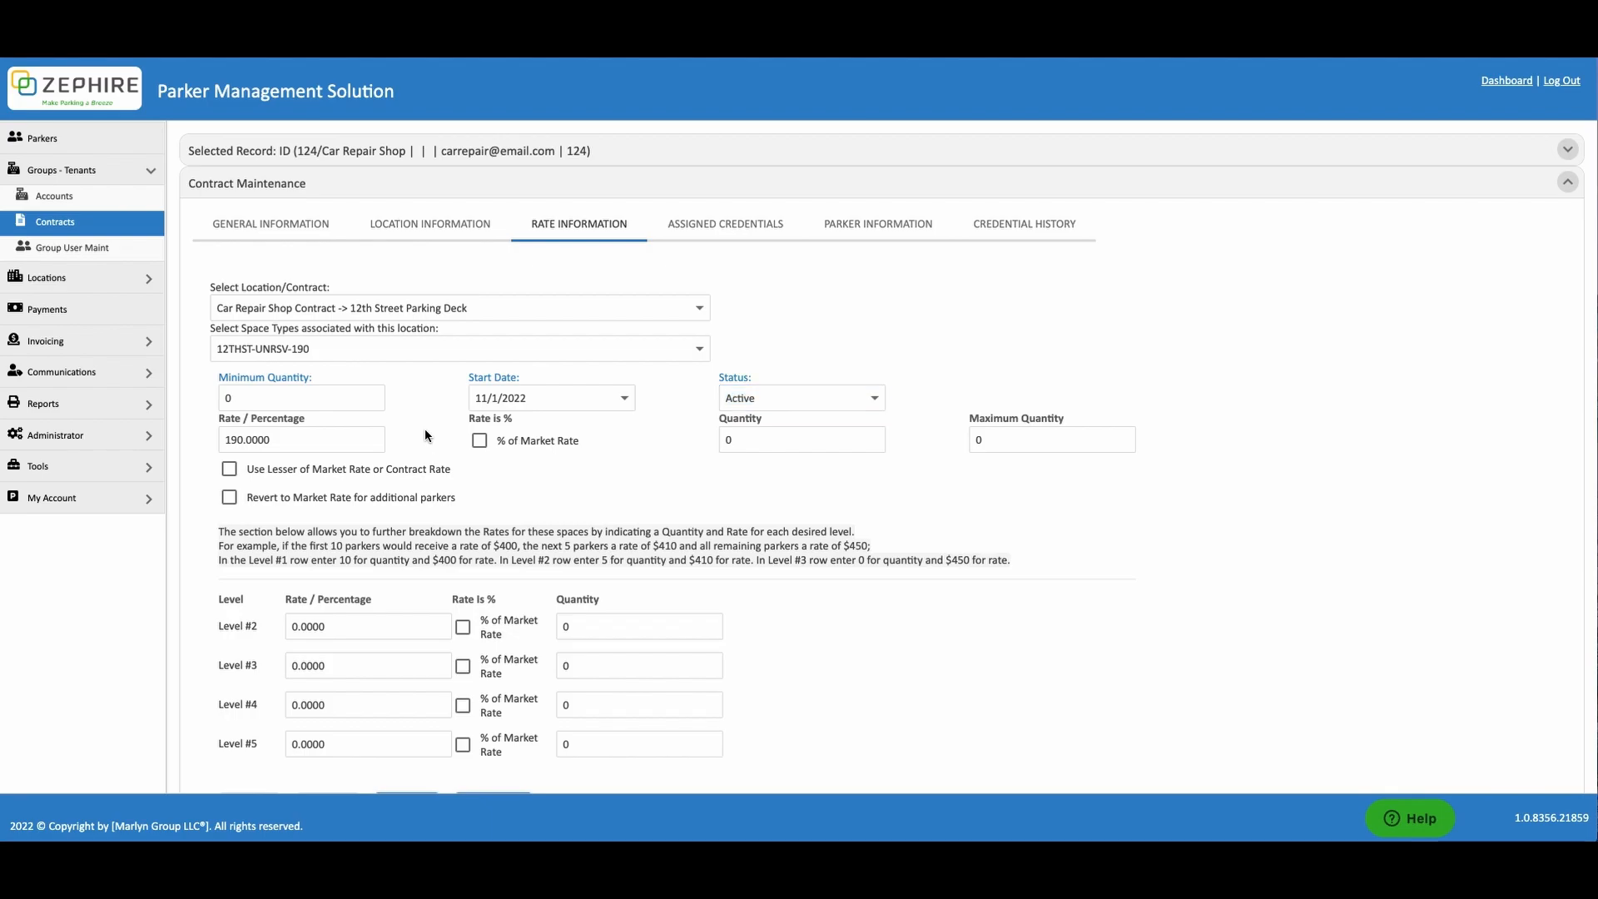
Set the contract rate's quantity to 20 and its maximum quantity to 40
left_click(370, 400)
double_click(370, 400)
left_click(371, 400)
left_click(757, 440)
type("20")
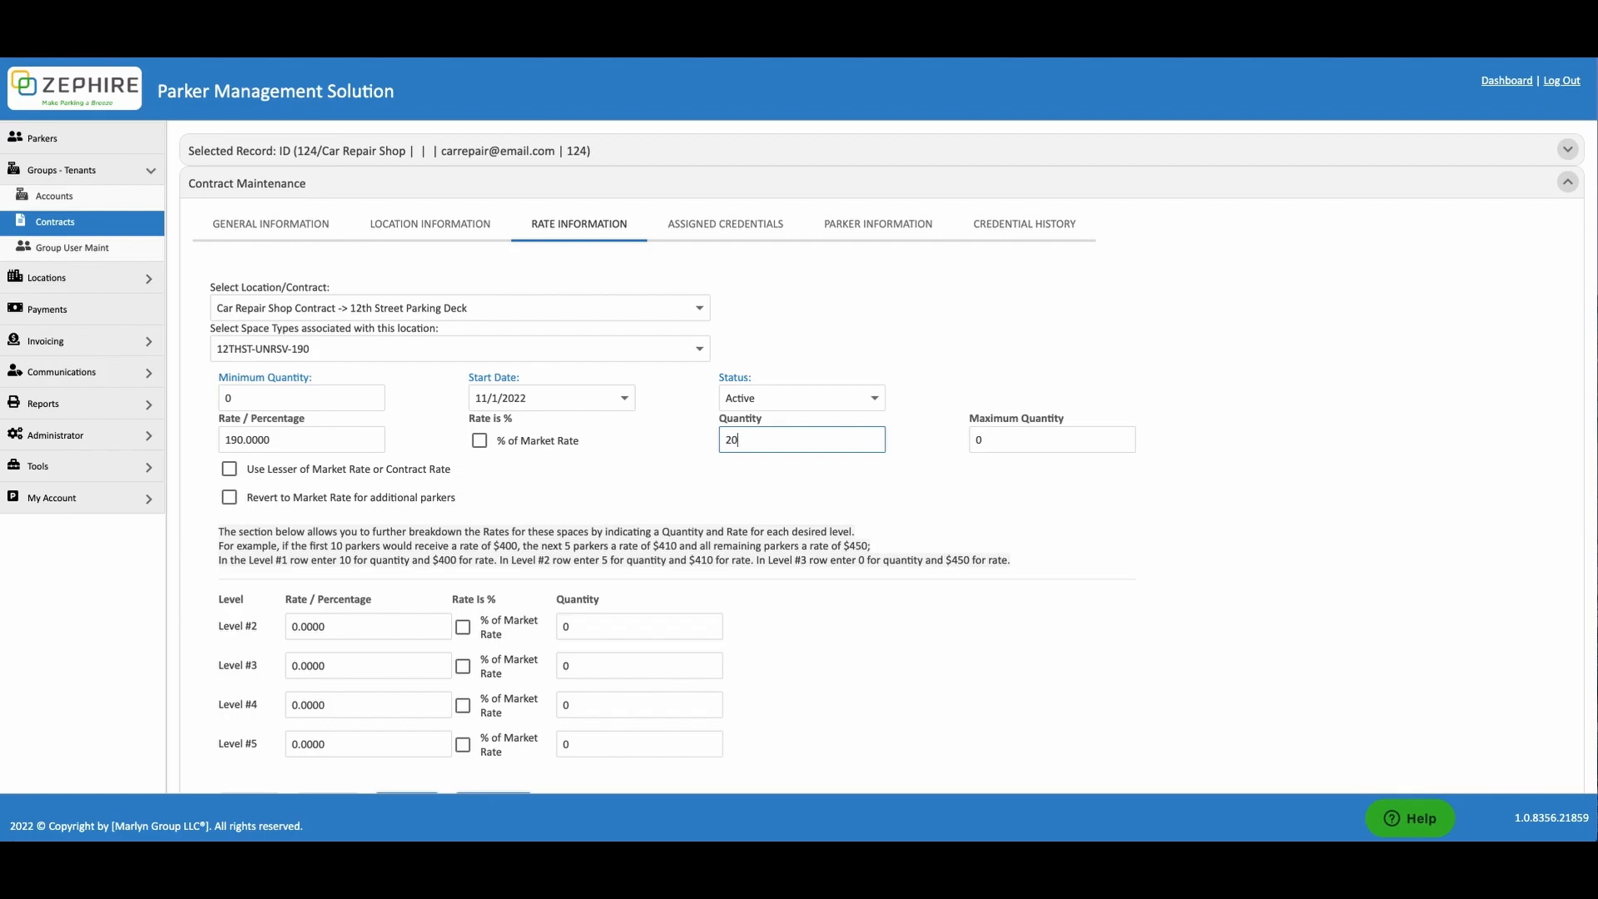
left_click(806, 468)
left_click(997, 440)
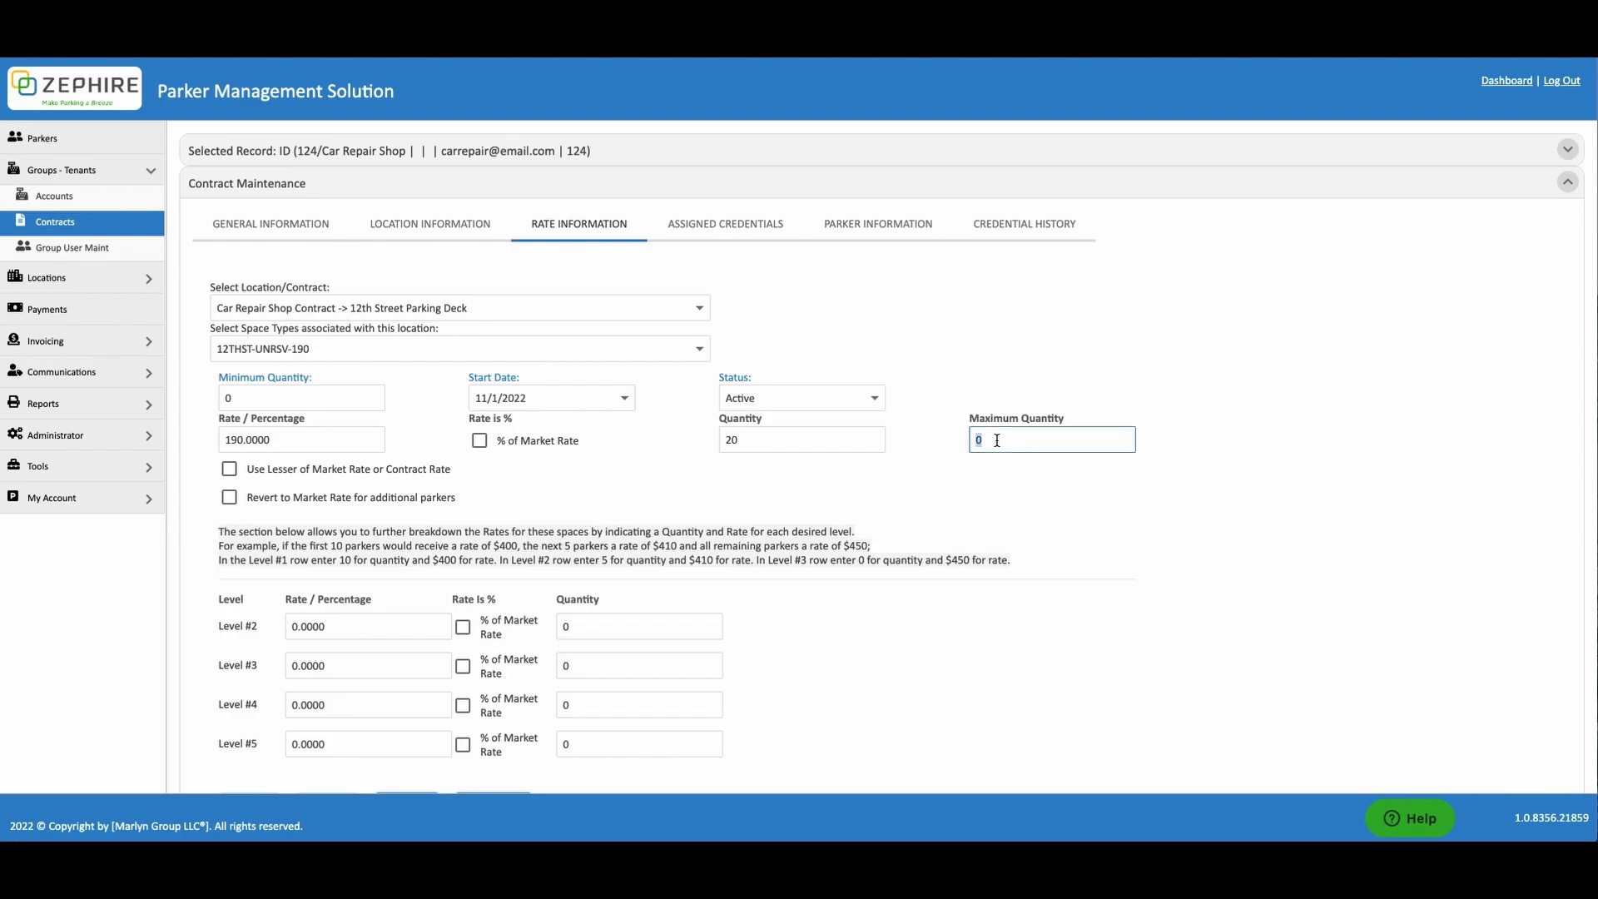
type("40")
left_click(1004, 471)
Try charging the contract rate as 50 percent of the market rate
double_click(361, 439)
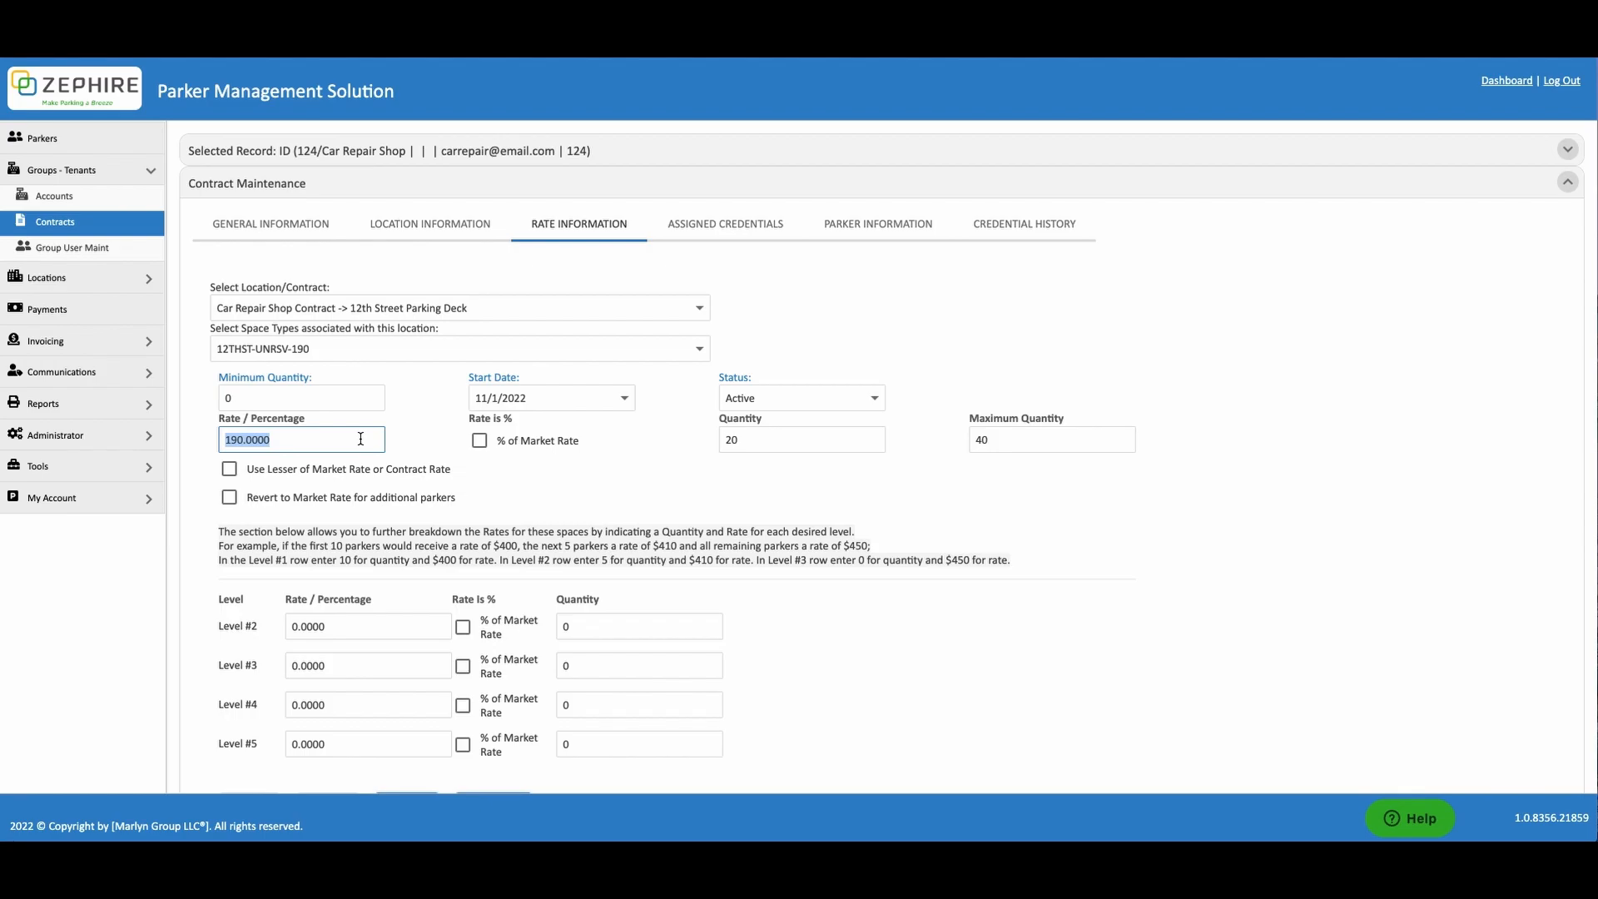
type("50")
left_click(478, 442)
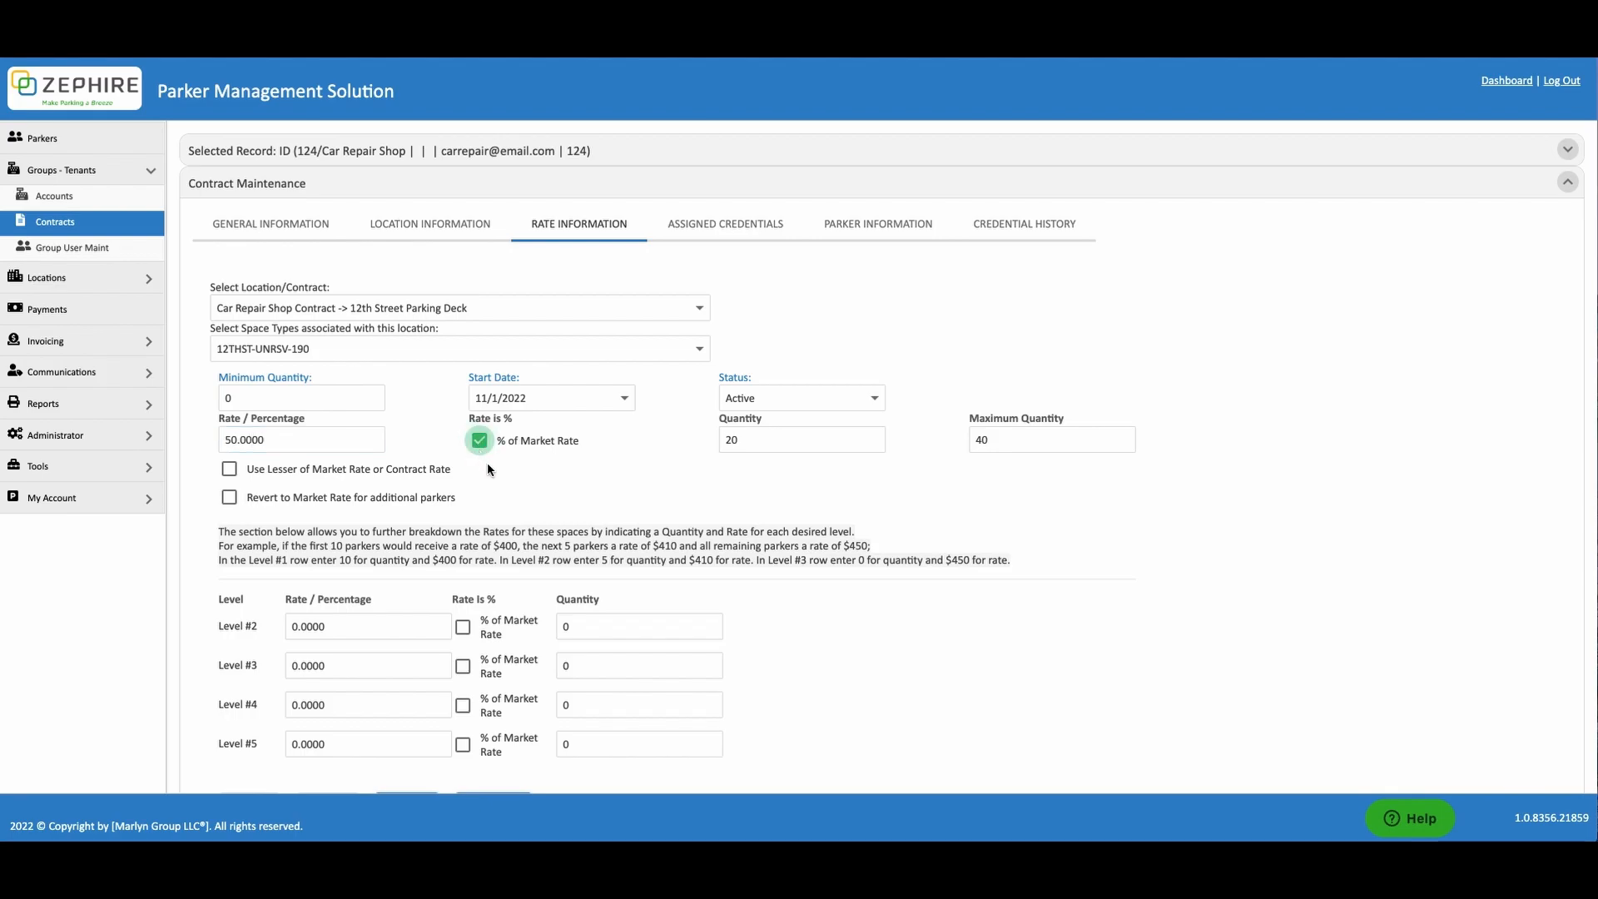
left_click(482, 445)
Turn off the percent-of-market-rate option for the contract rate and set its rate to 0.0001
left_click(342, 442)
double_click(342, 442)
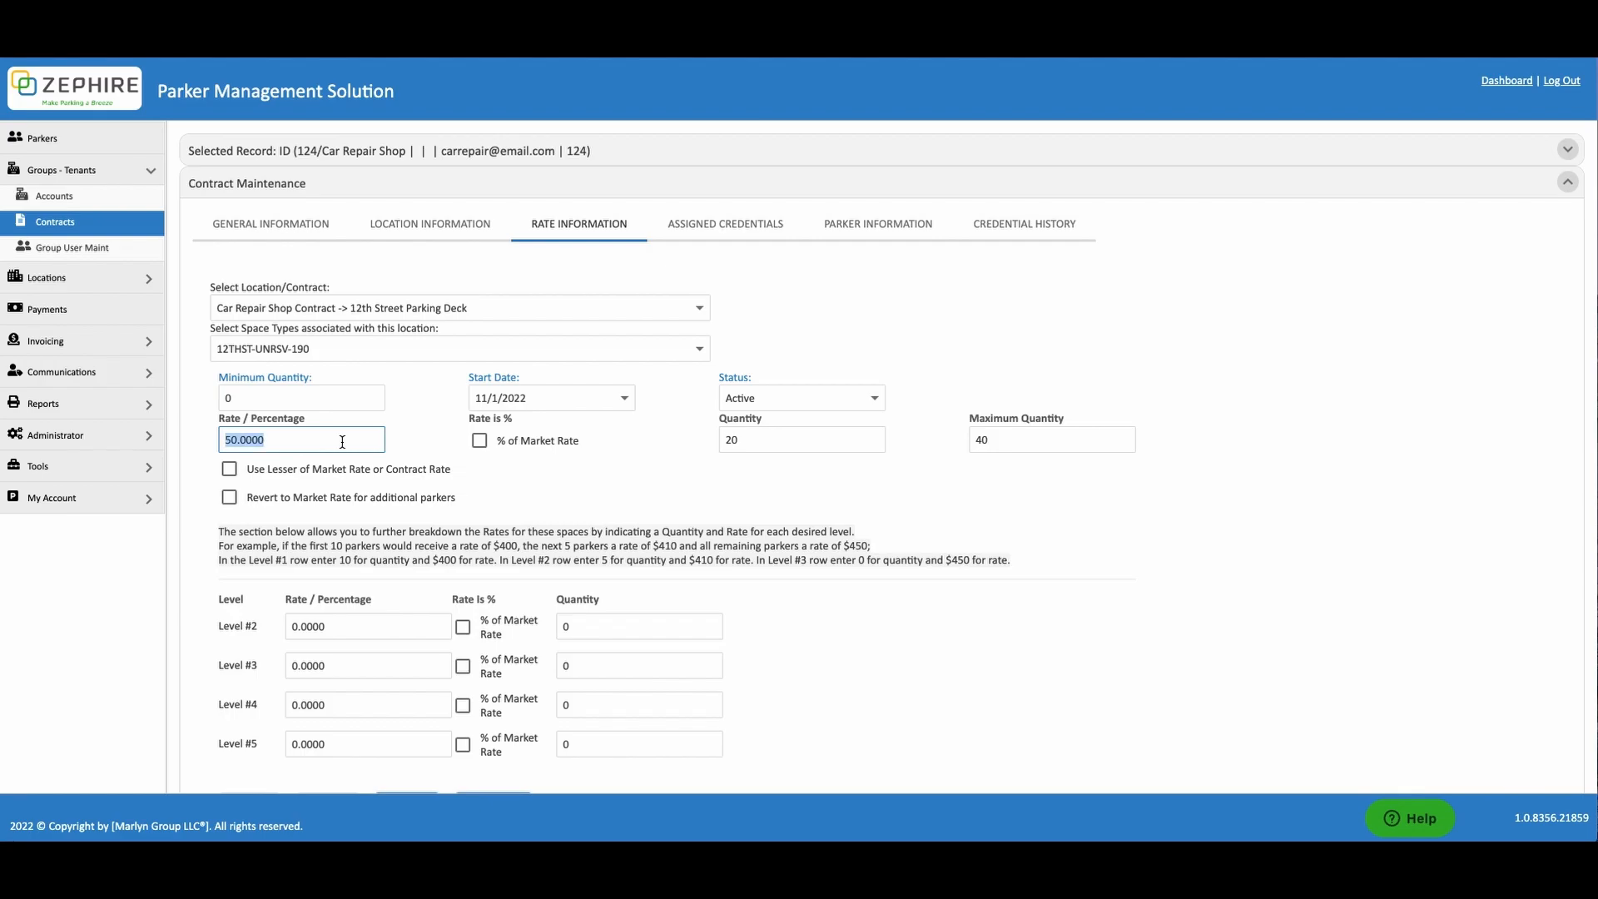
type("01")
left_click(380, 476)
Try the options to use the lesser of market or contract rate and to revert to market rate for additional parkers, clearing each again
left_click(230, 471)
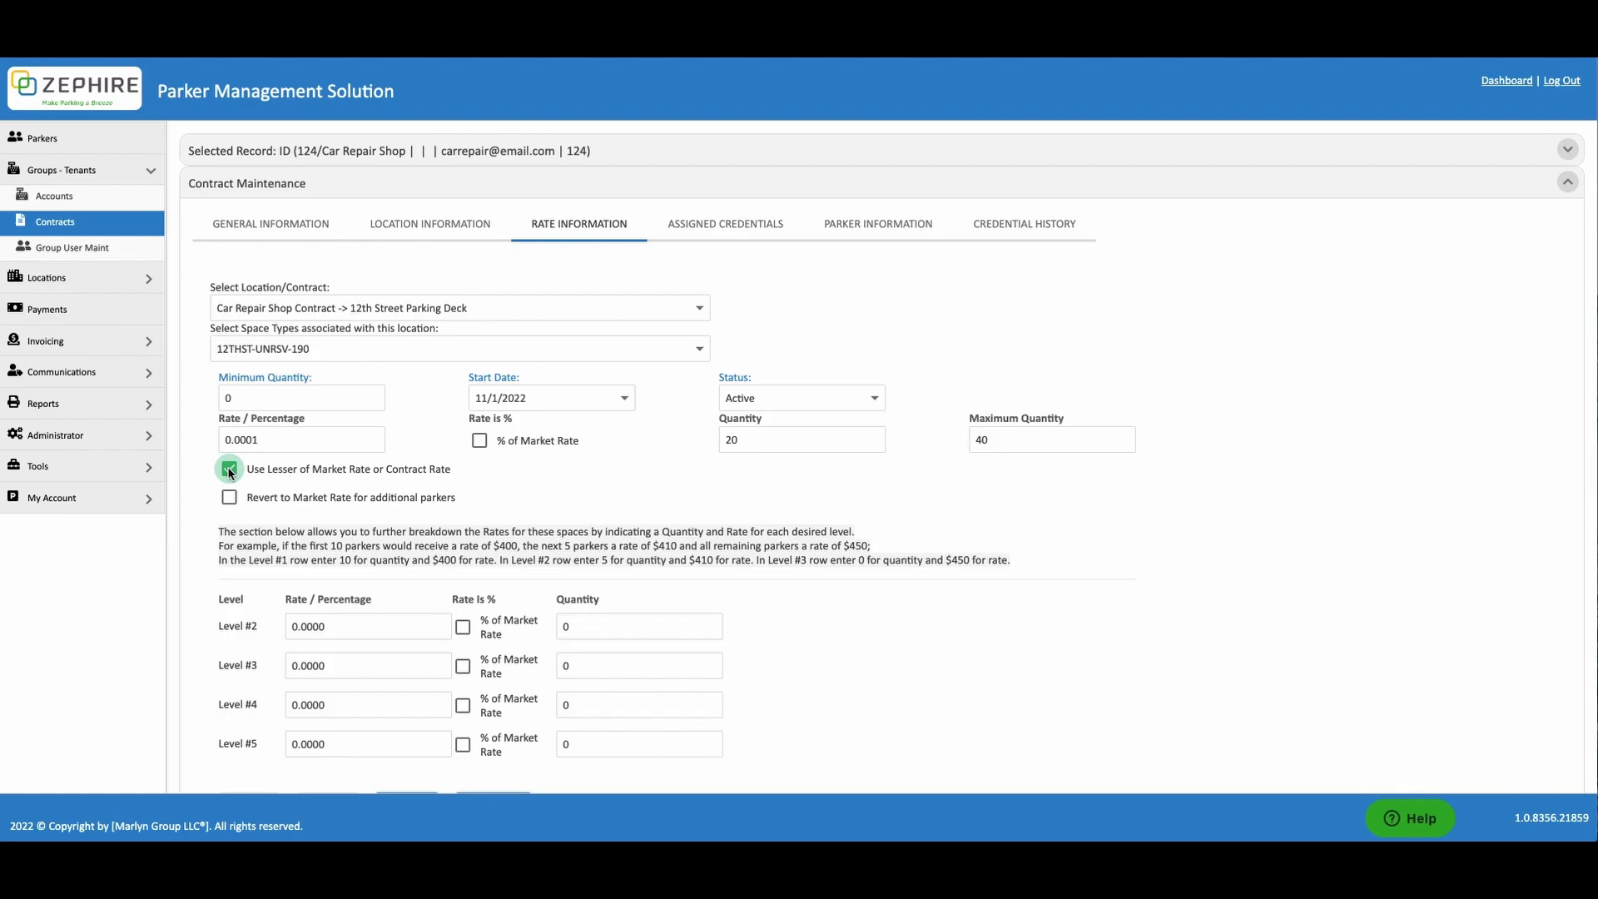
left_click(230, 471)
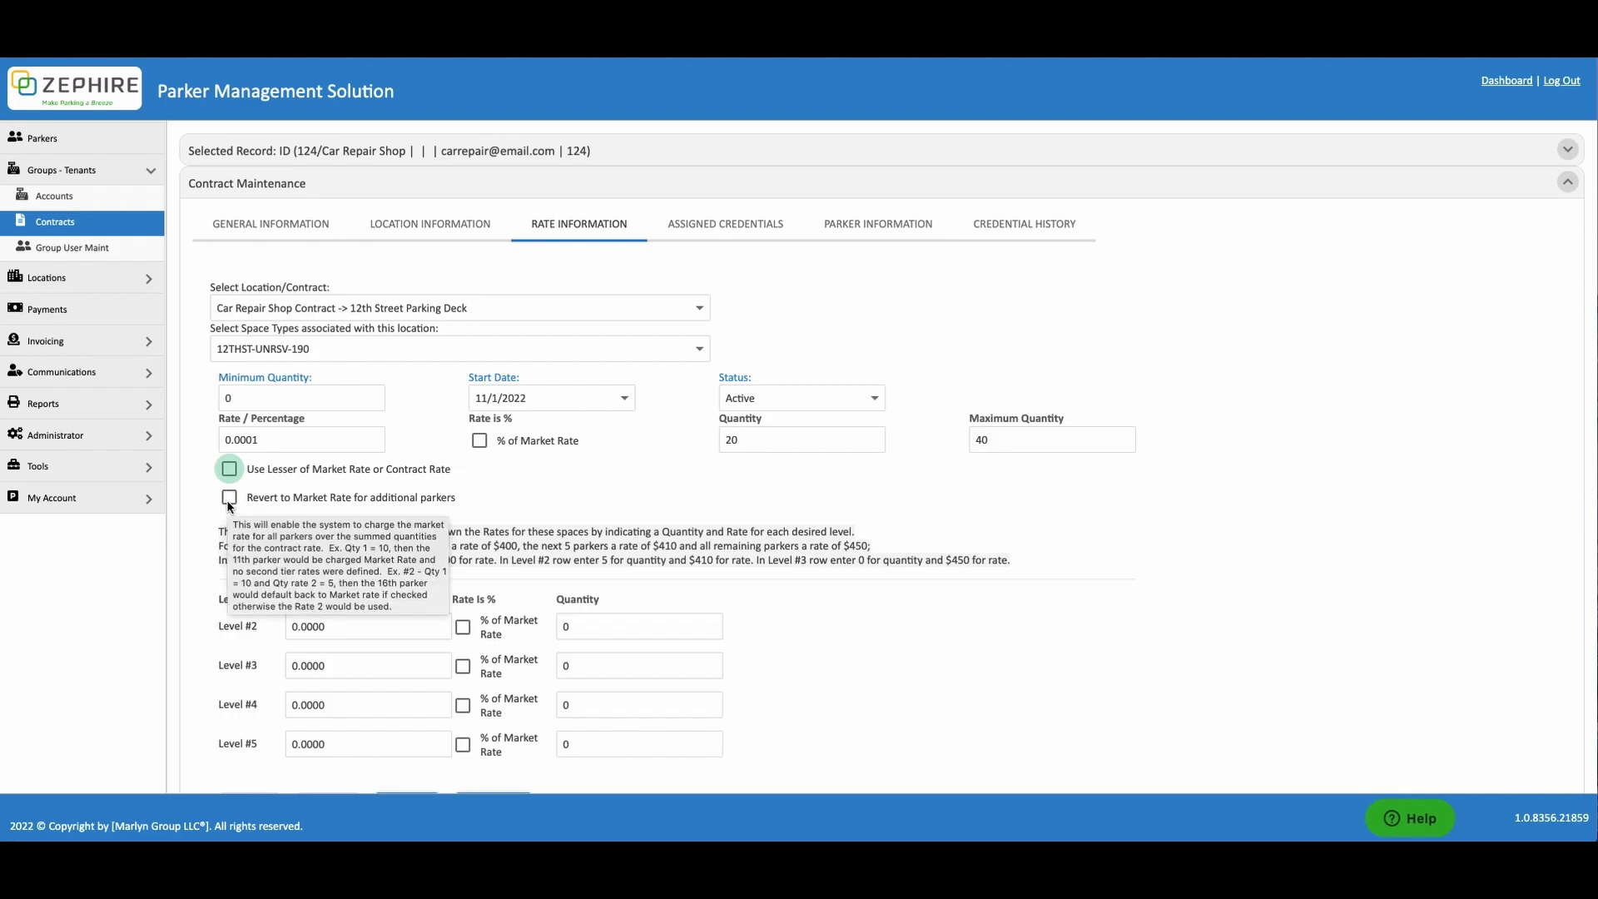
left_click(229, 499)
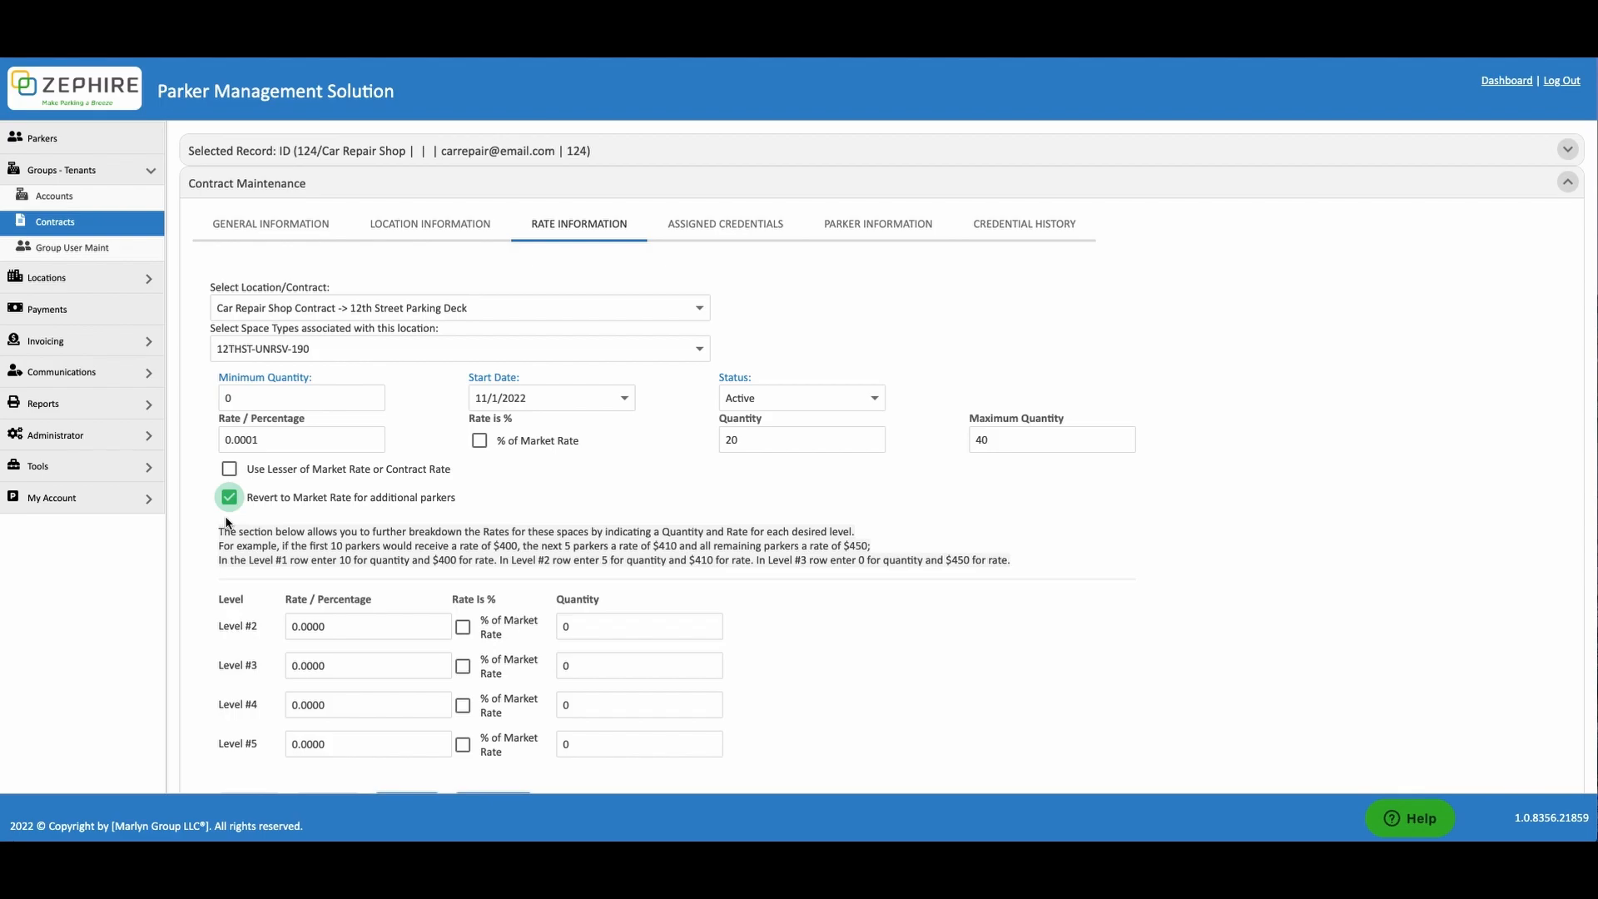
left_click(230, 498)
Set the Level #2 rate to 20 and its quantity to 30 in the rate breakdown
scroll(198, 565, "down", 2)
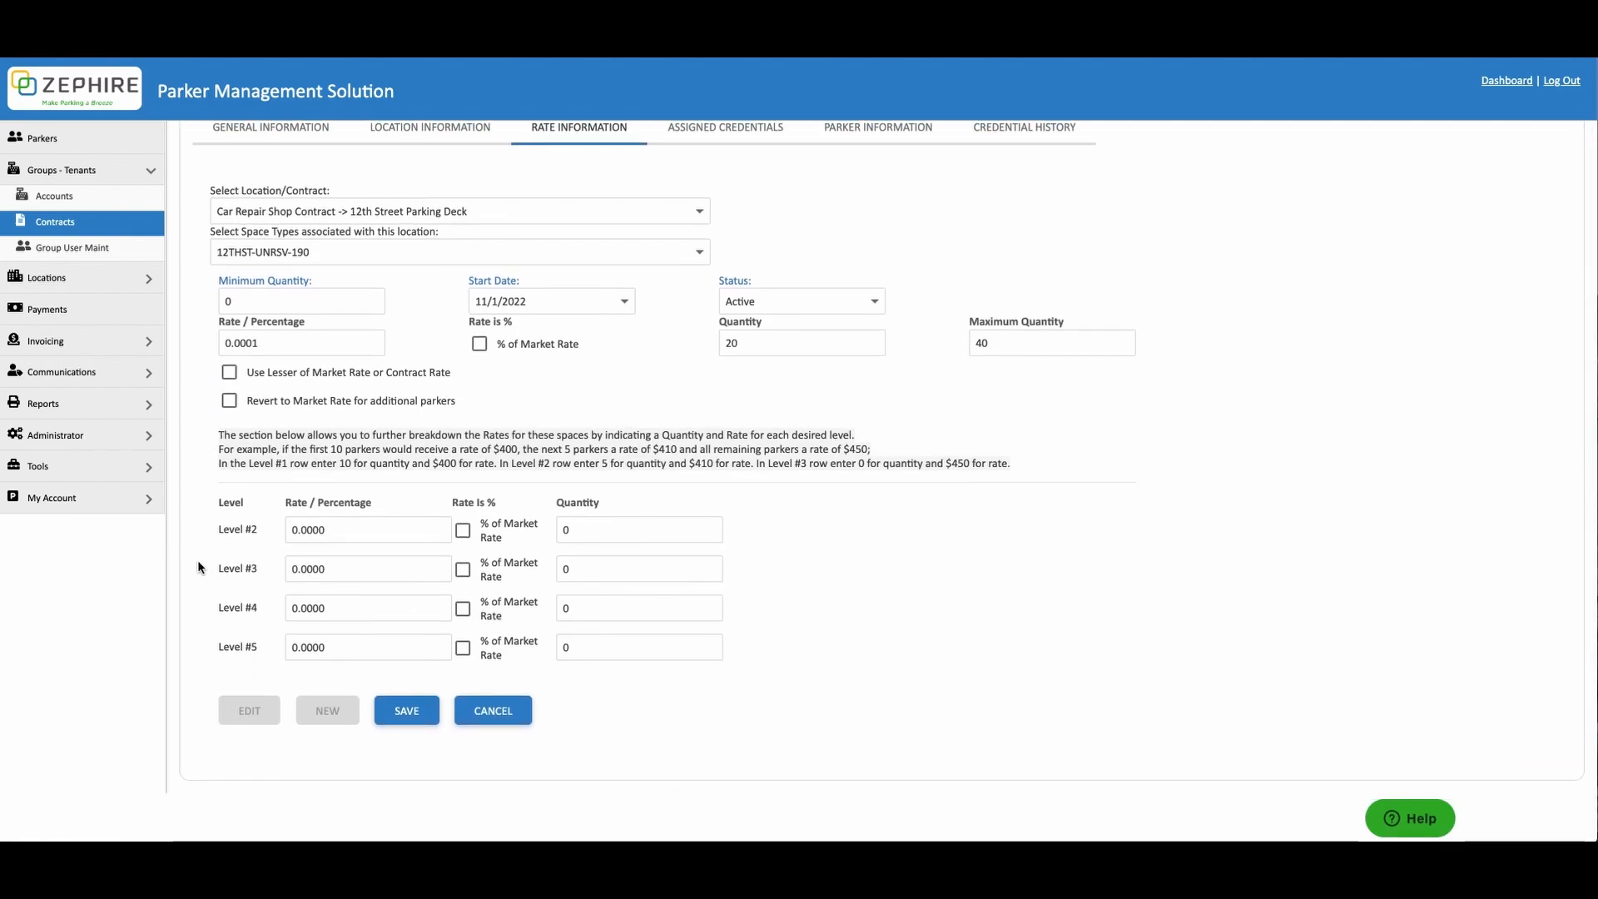
left_click(335, 535)
type("20")
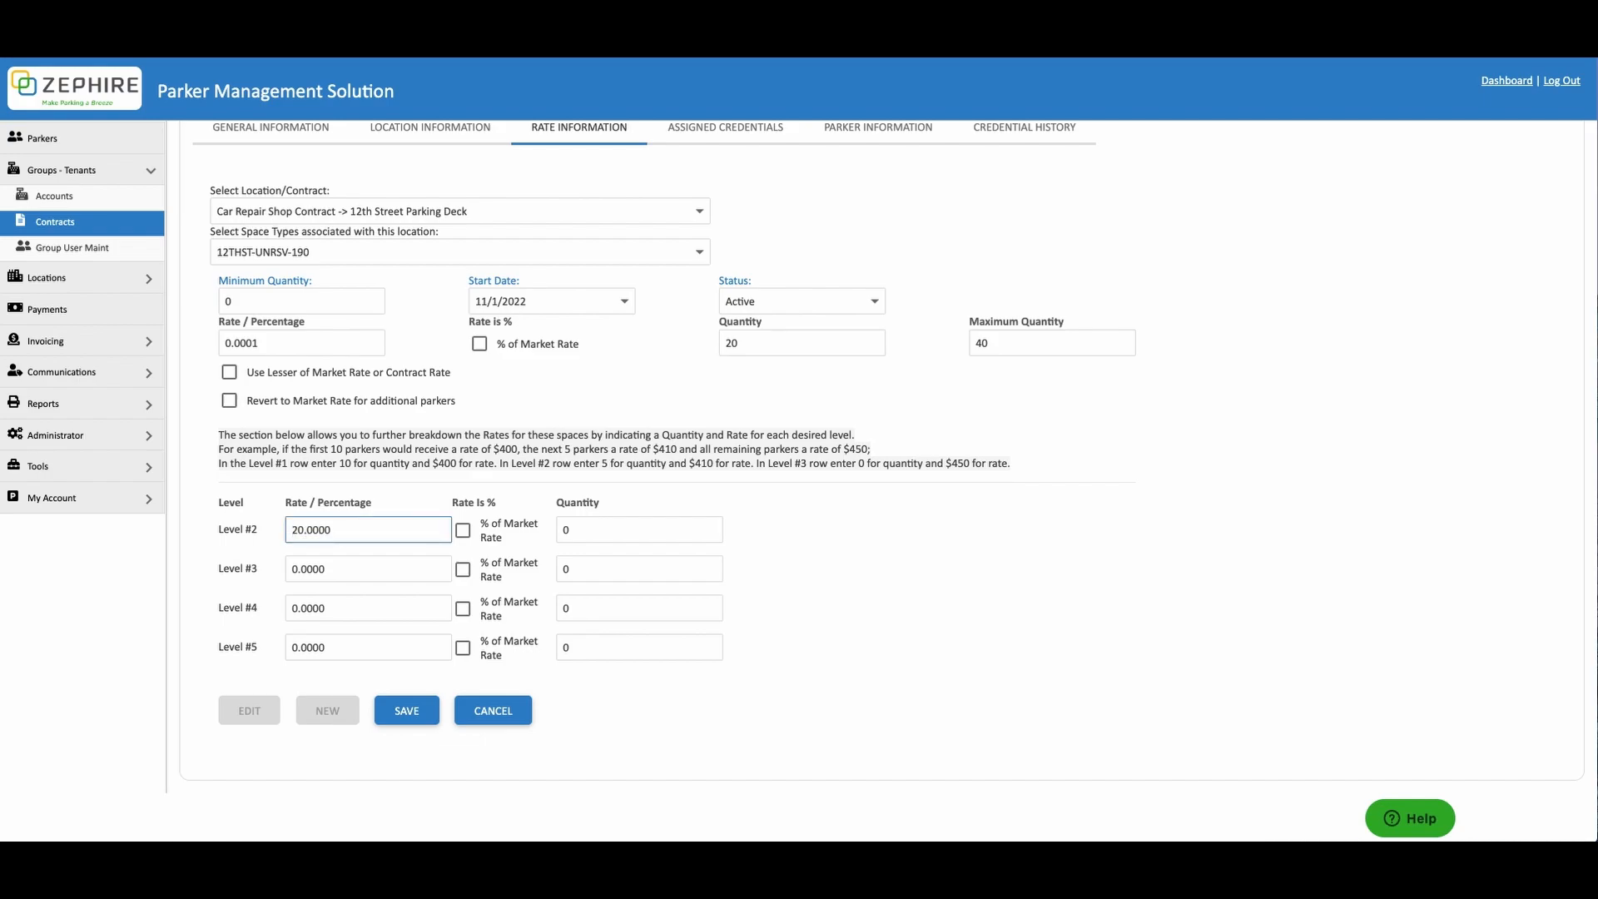
left_click(589, 529)
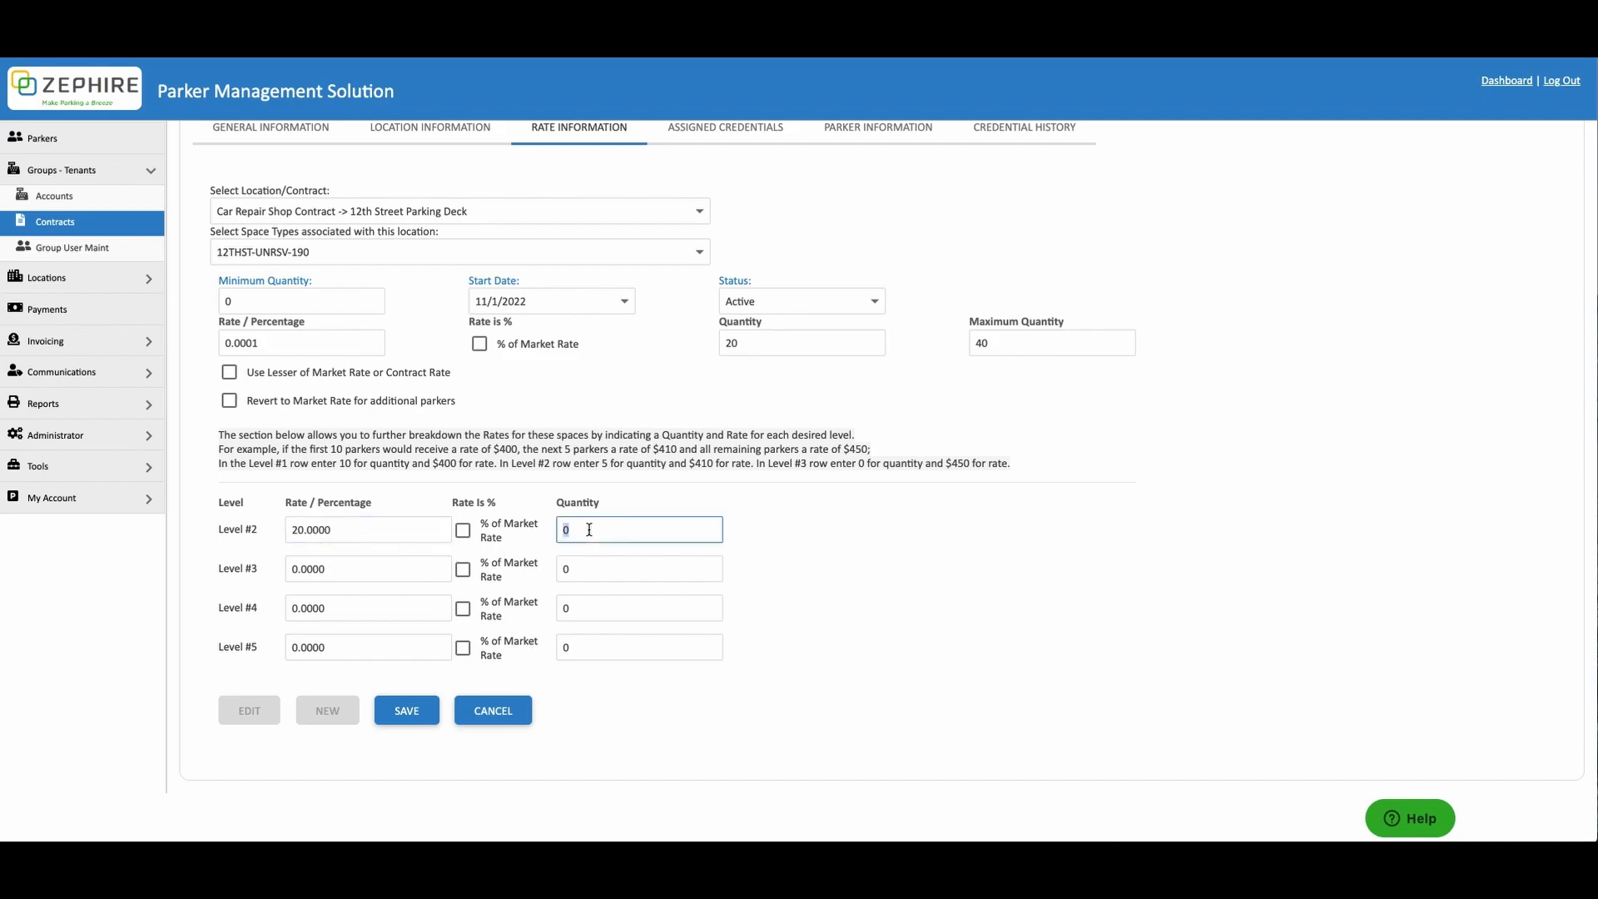
type("30")
left_click(604, 567)
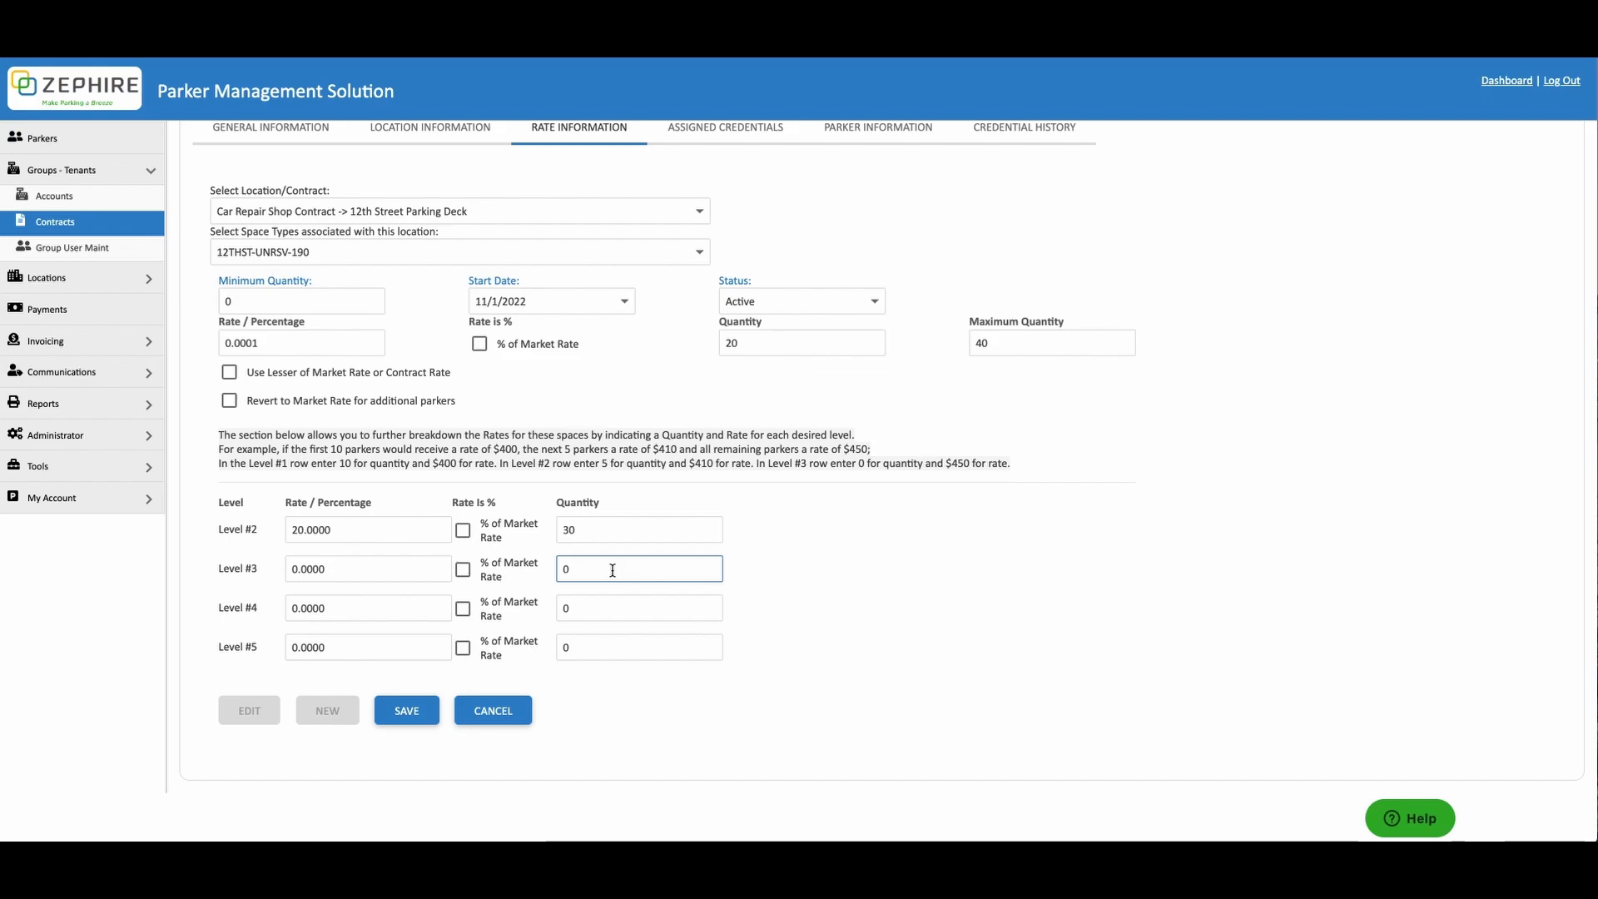
left_click(788, 563)
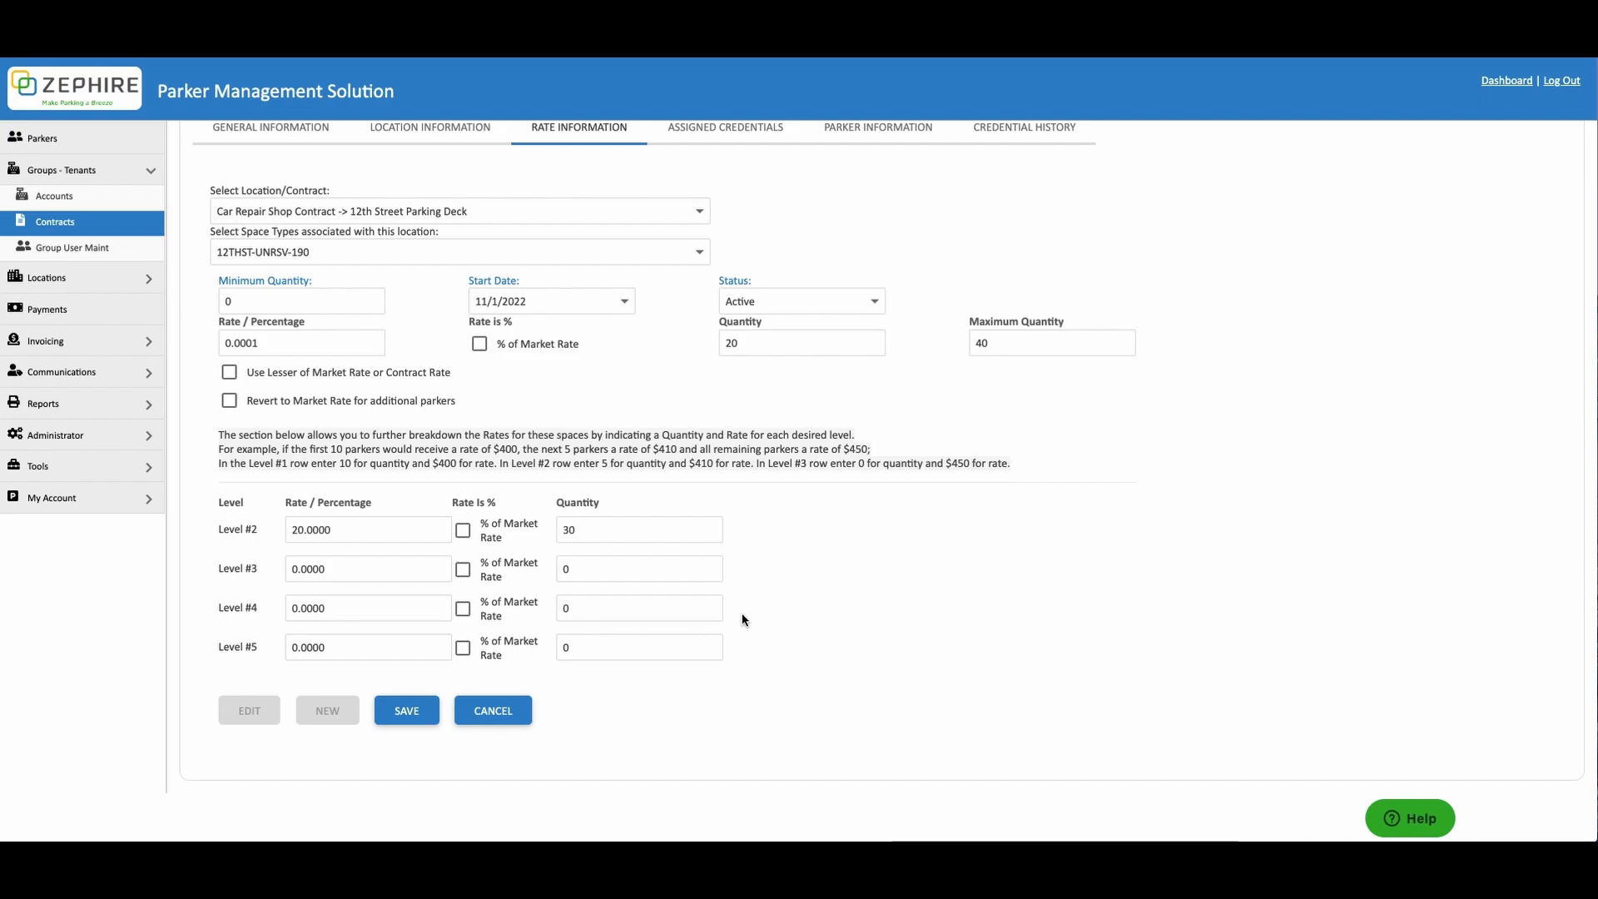
Save the contract rate and check its entry among the contract rates for 12th Street Parking Deck
left_click(407, 710)
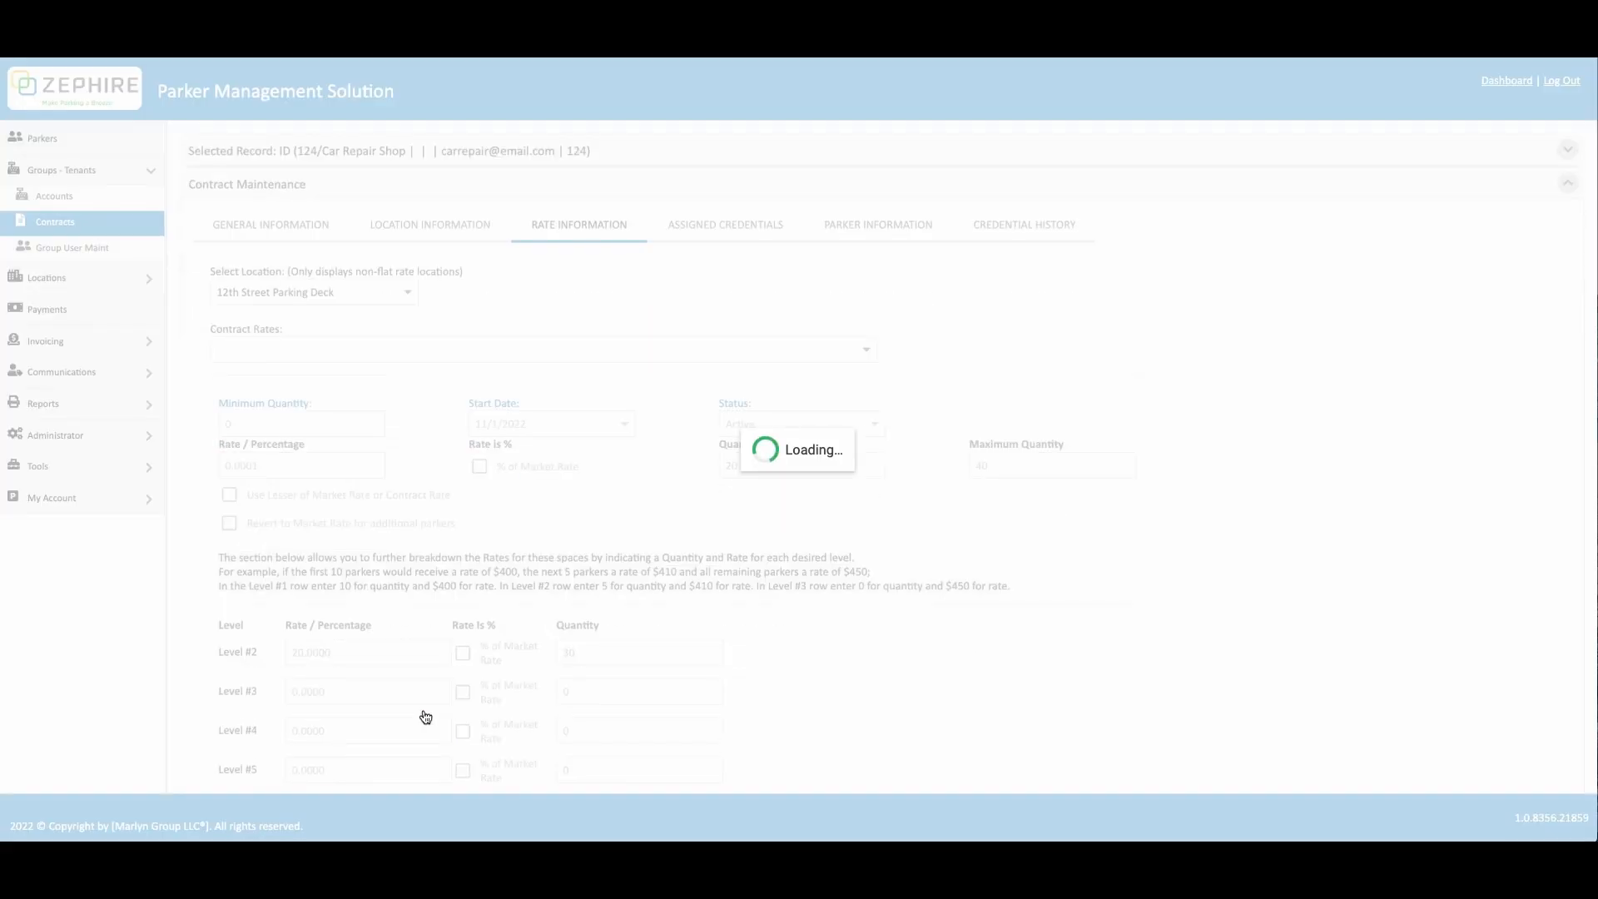
left_click(530, 349)
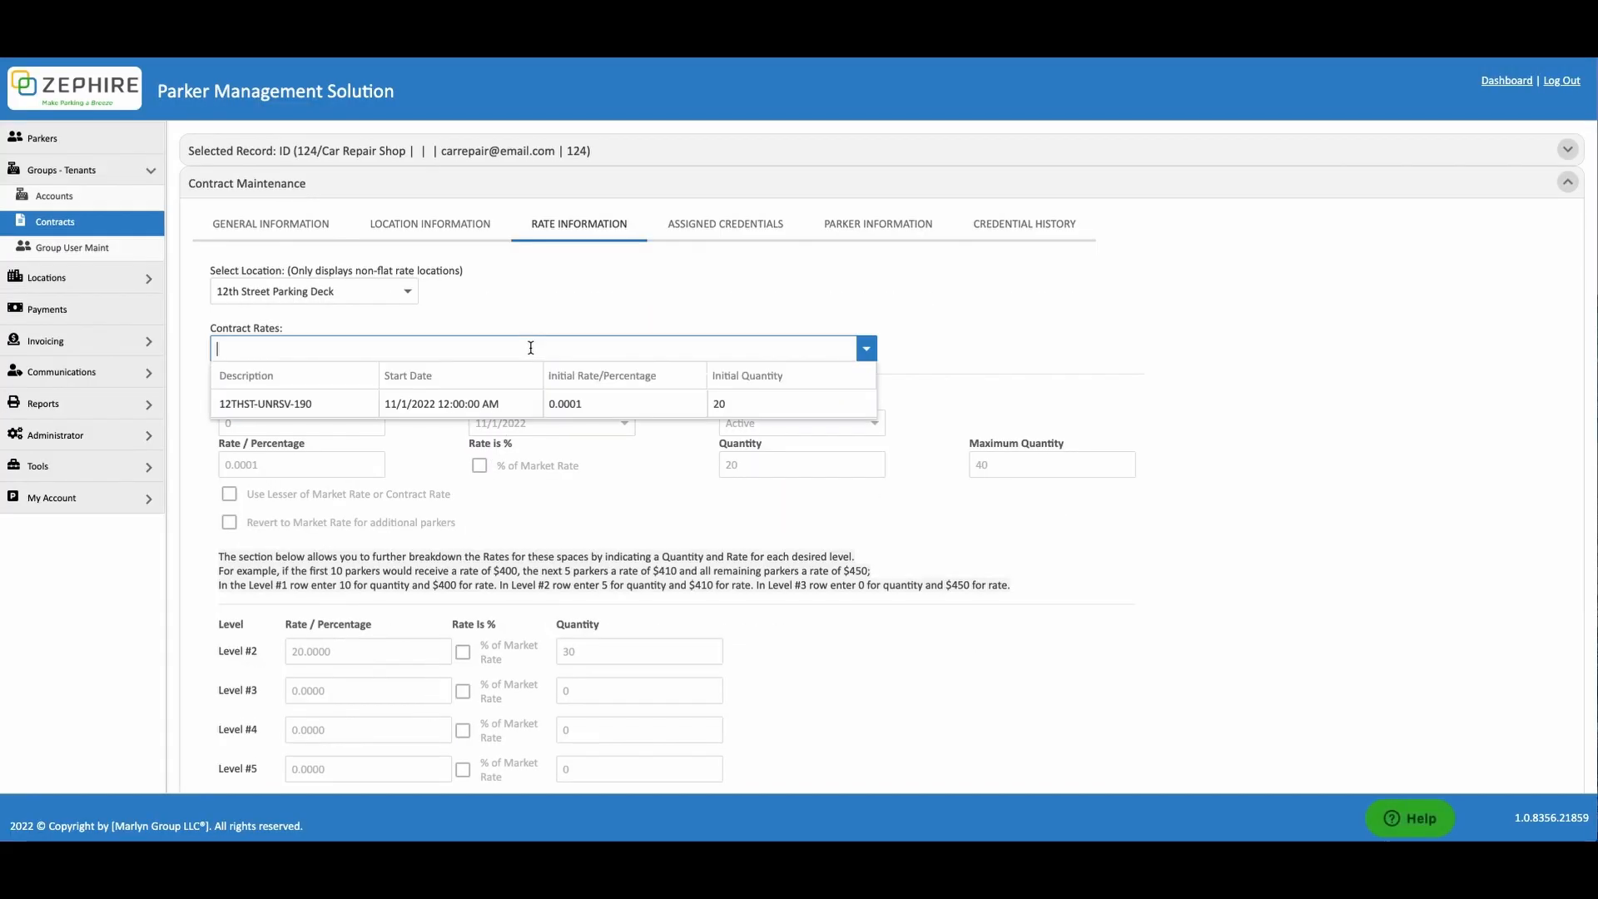
left_click(601, 454)
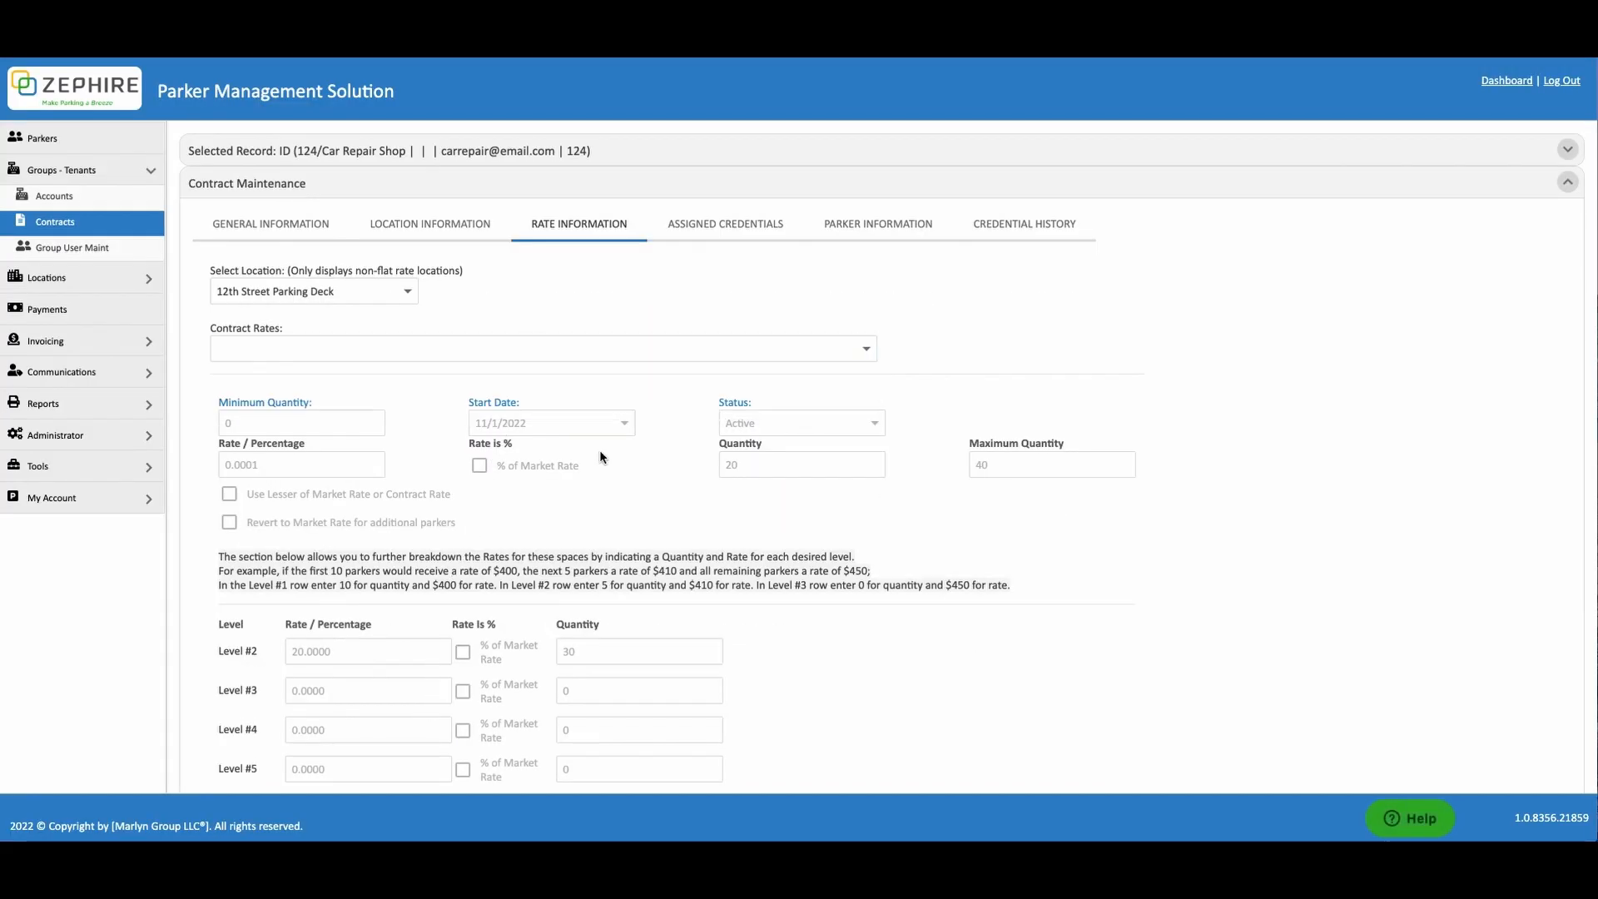
Start adding a parker to Car Repair Shop Contract at 12th Street Parking Deck
left_click(875, 233)
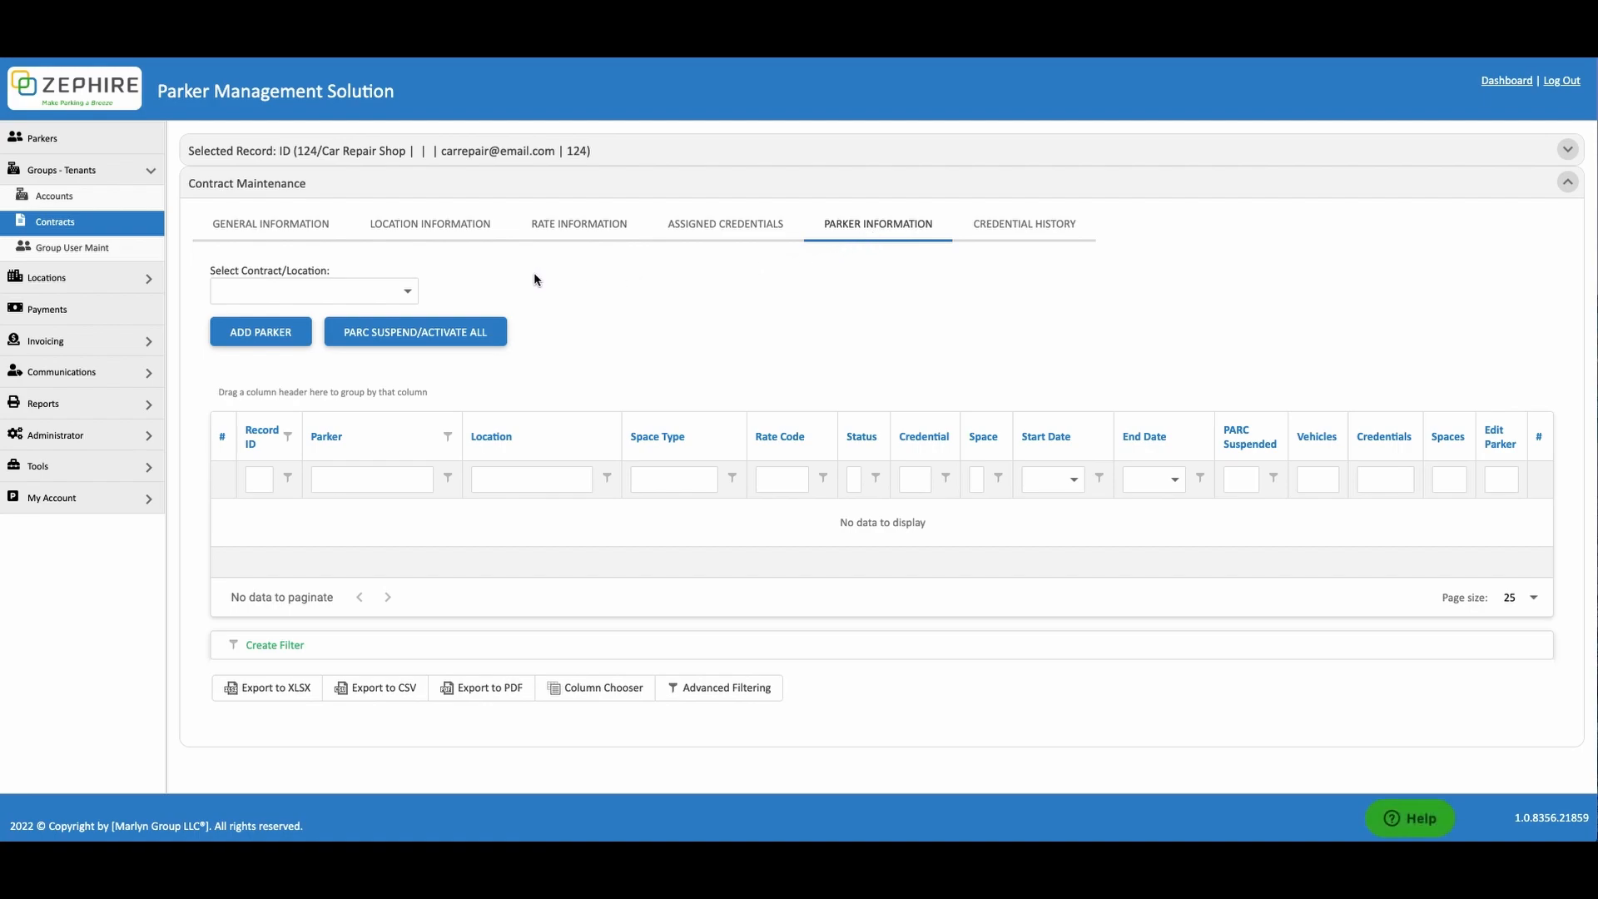
left_click(411, 293)
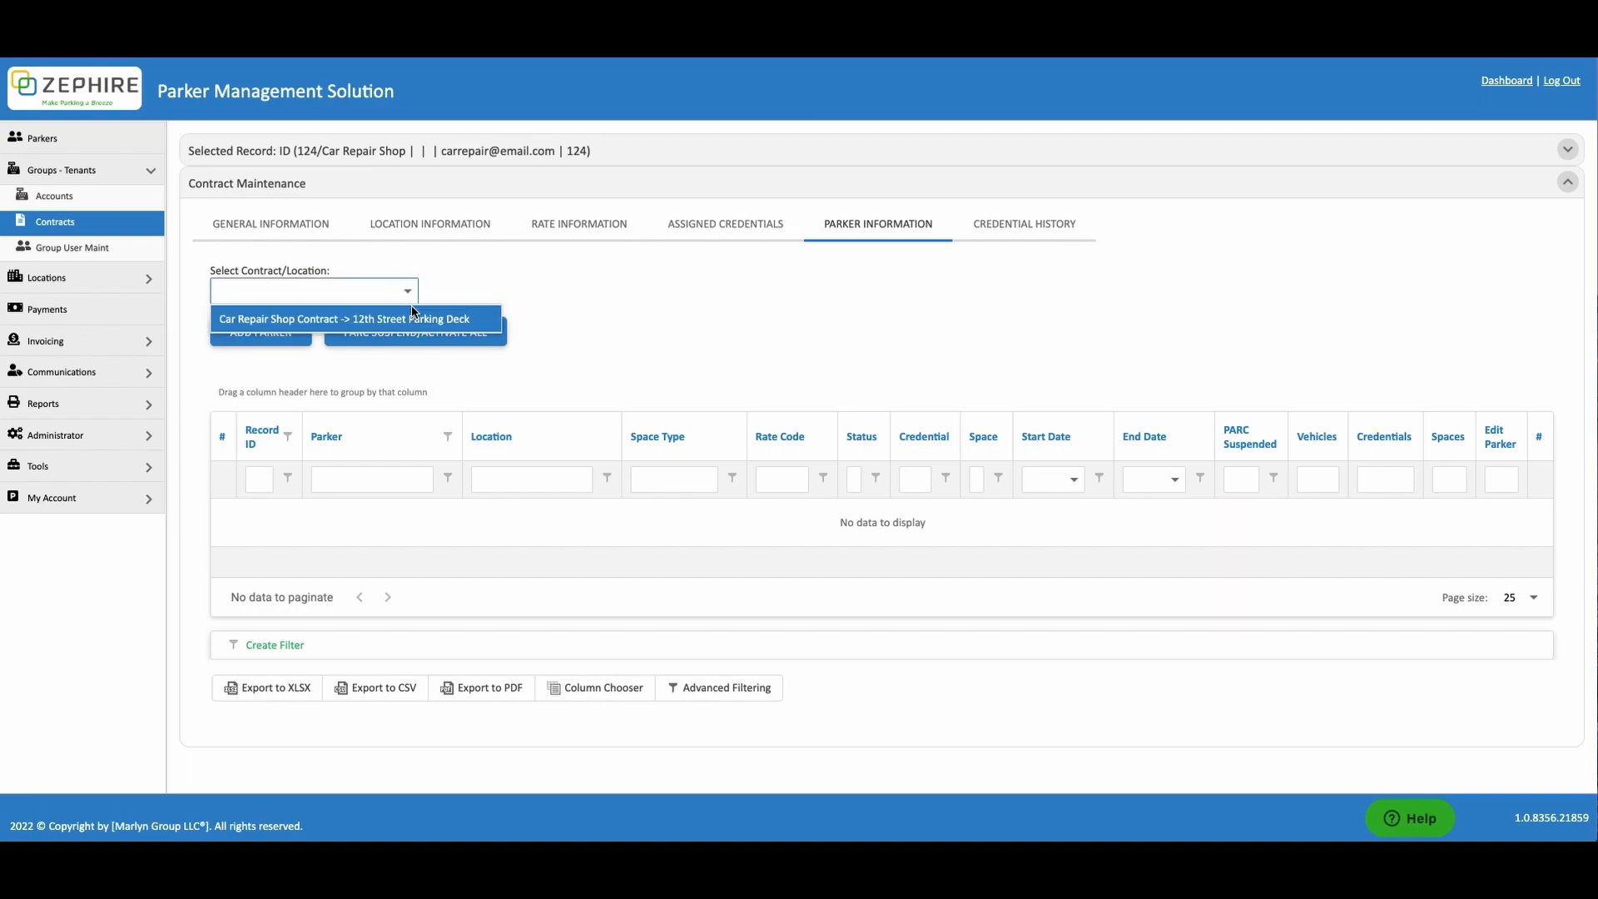
left_click(413, 319)
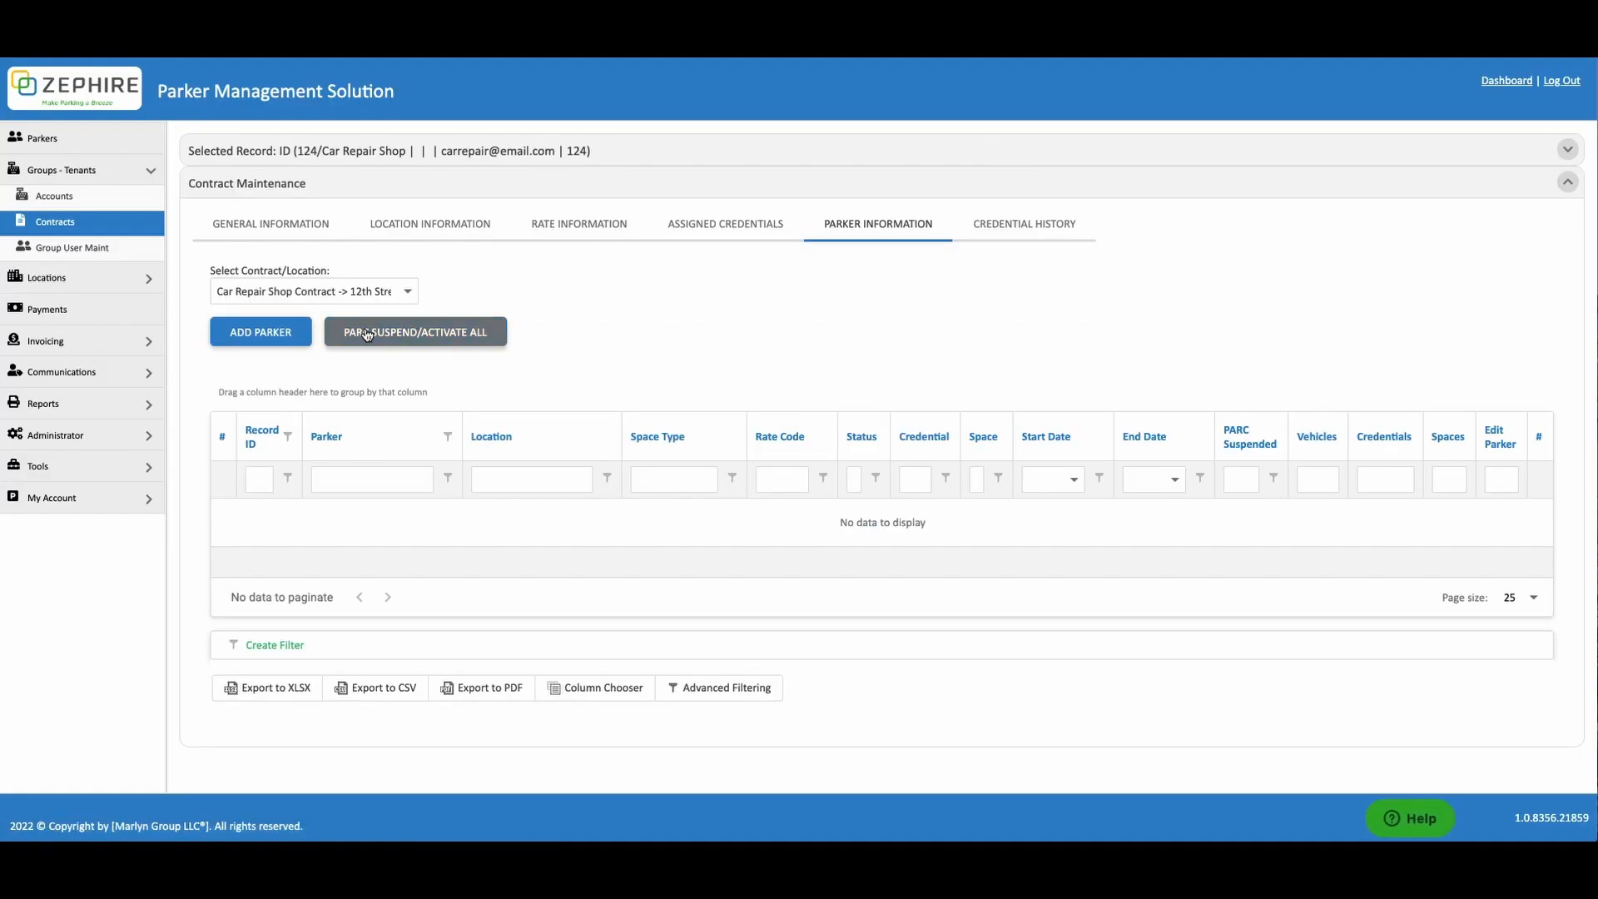
left_click(261, 332)
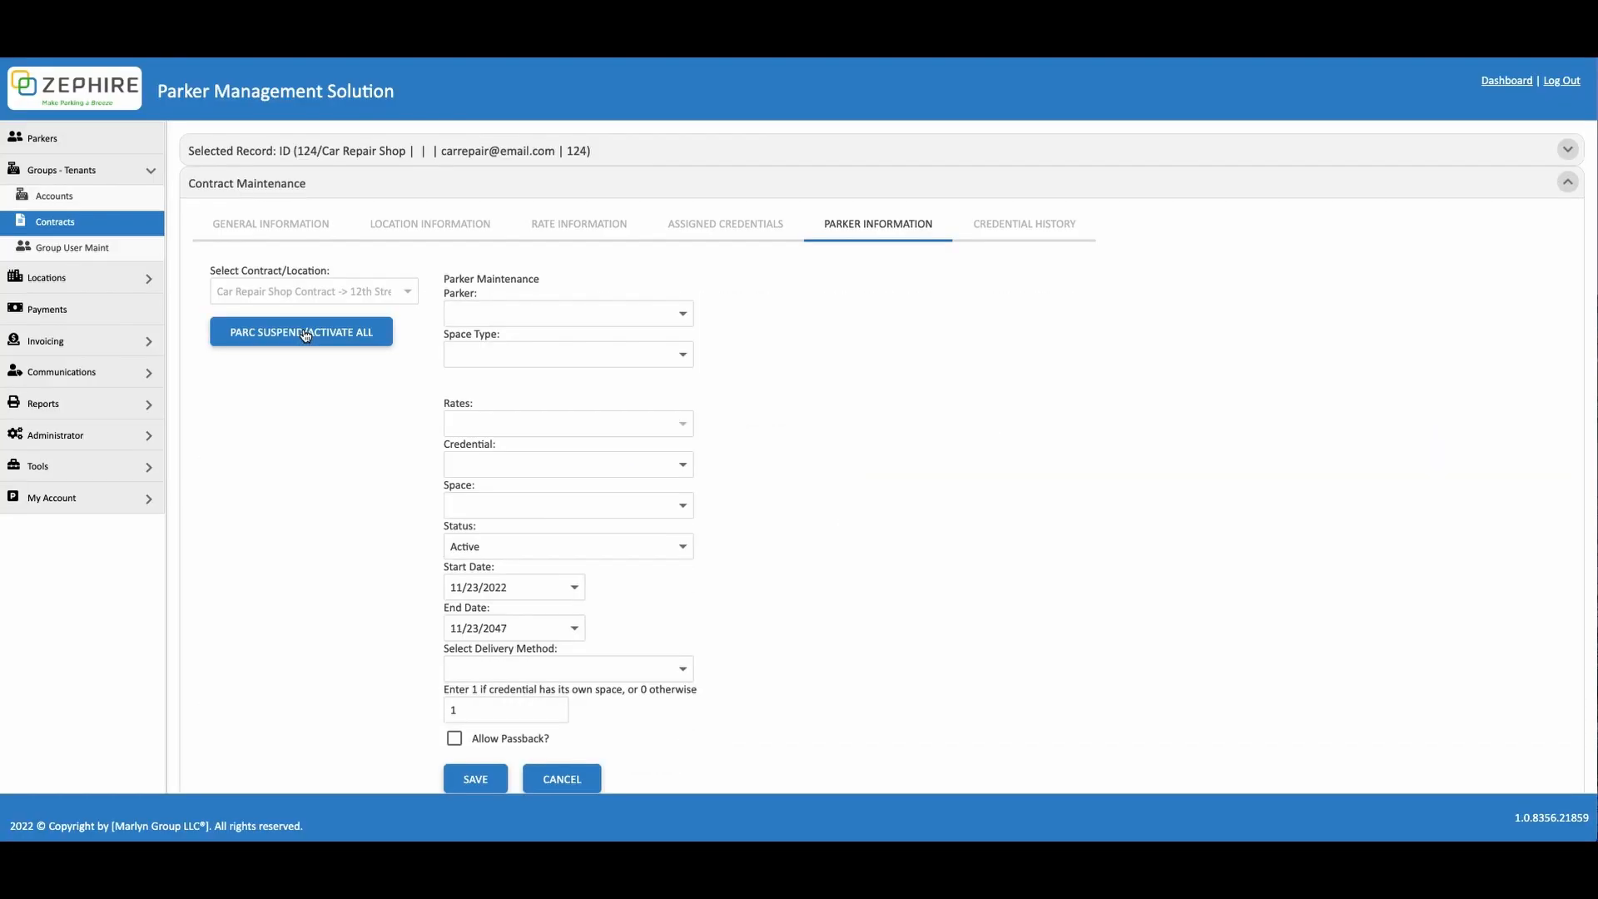
Choose an existing parker for the contract and assign space type 12THST-UNRSV-190
left_click(682, 318)
scroll(665, 366, "down", 2)
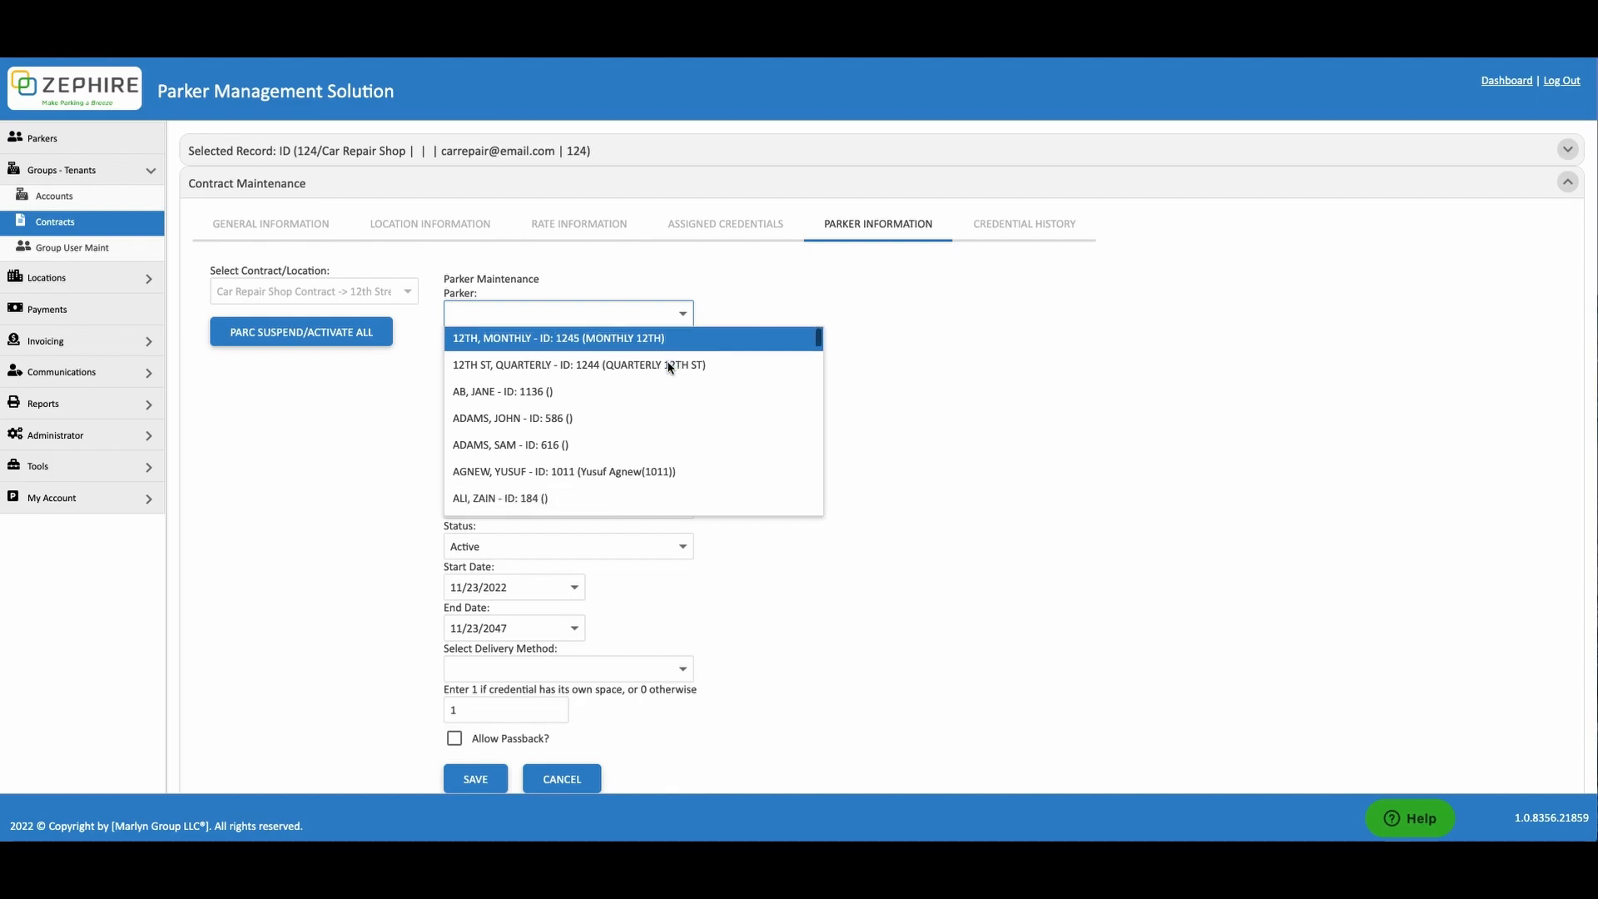
left_click(655, 396)
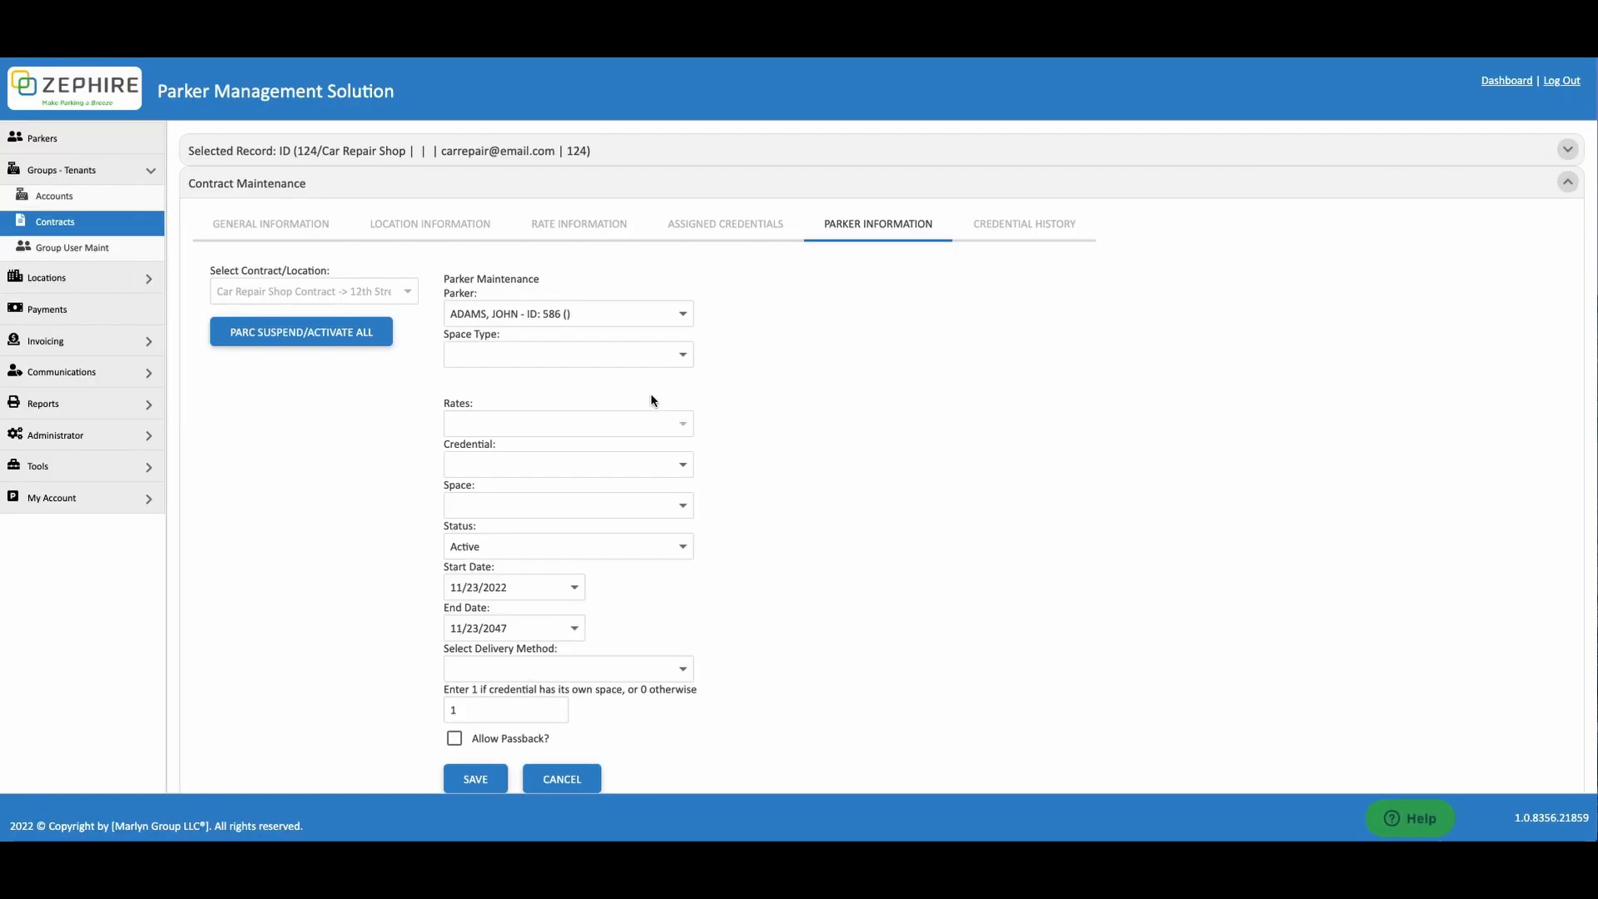
left_click(683, 357)
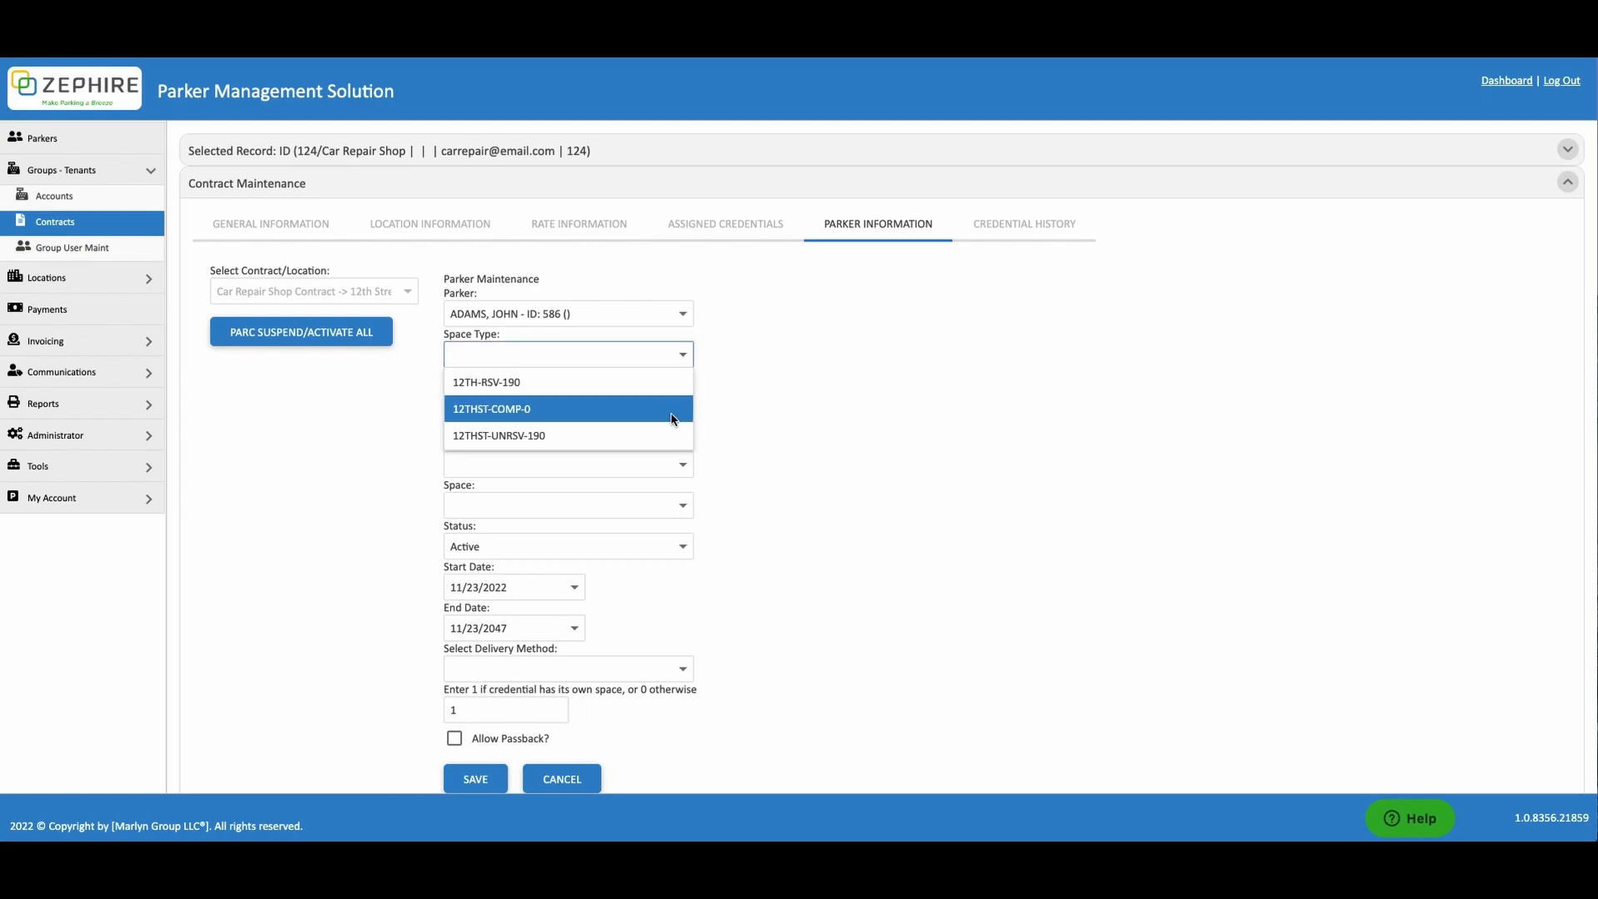
left_click(668, 431)
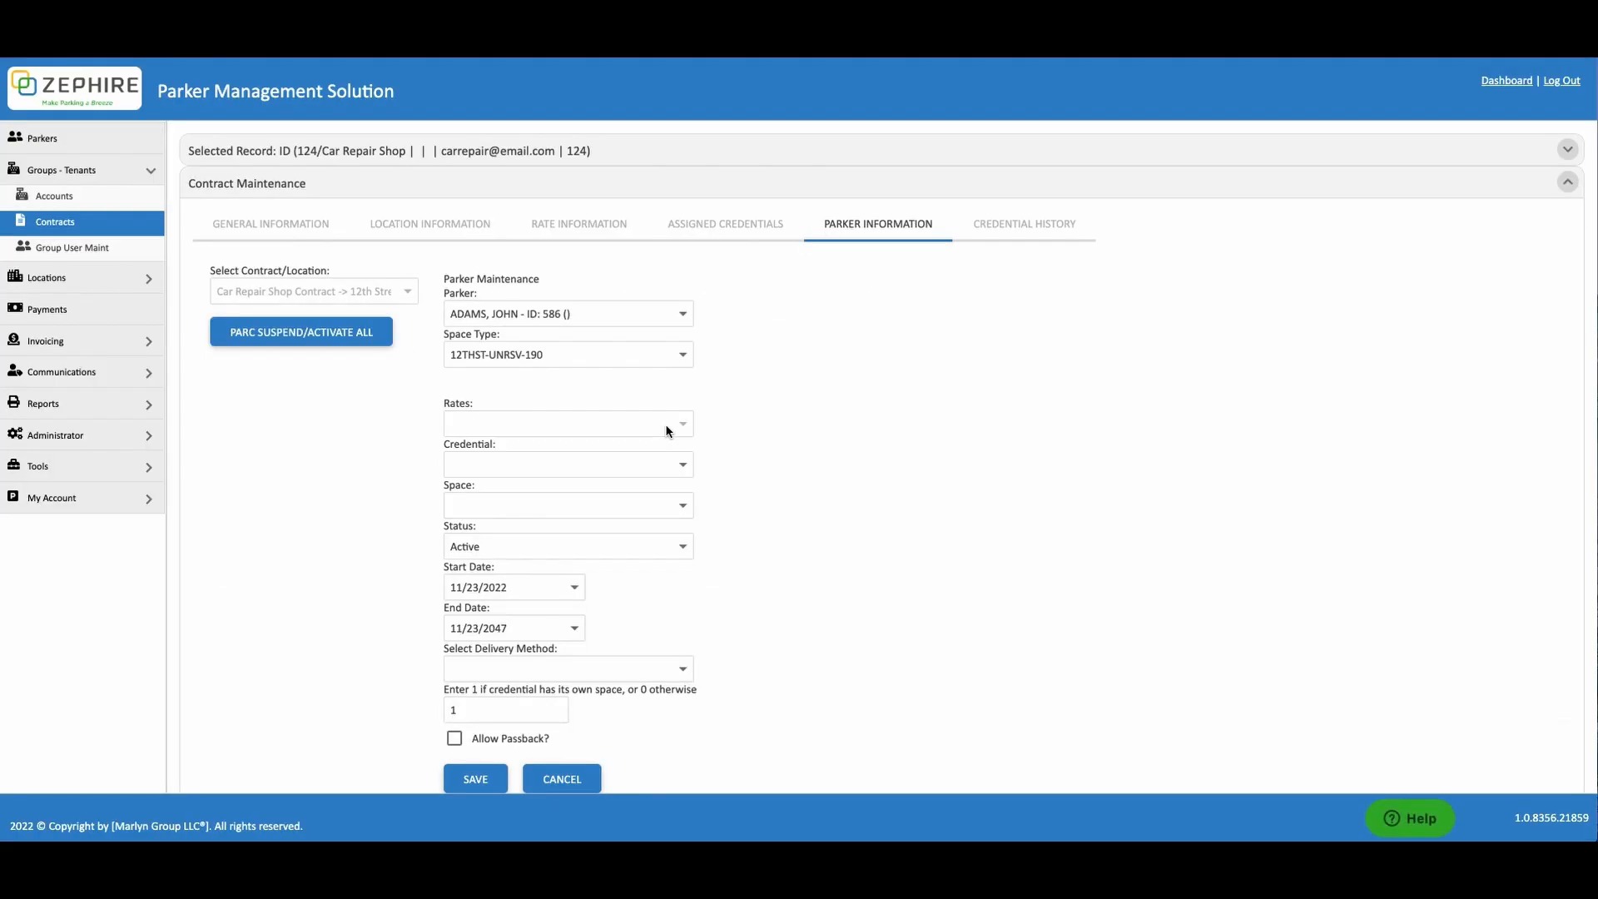
Assign the first listed credential to the parker and look through the available spaces, leaving the space blank
left_click(682, 468)
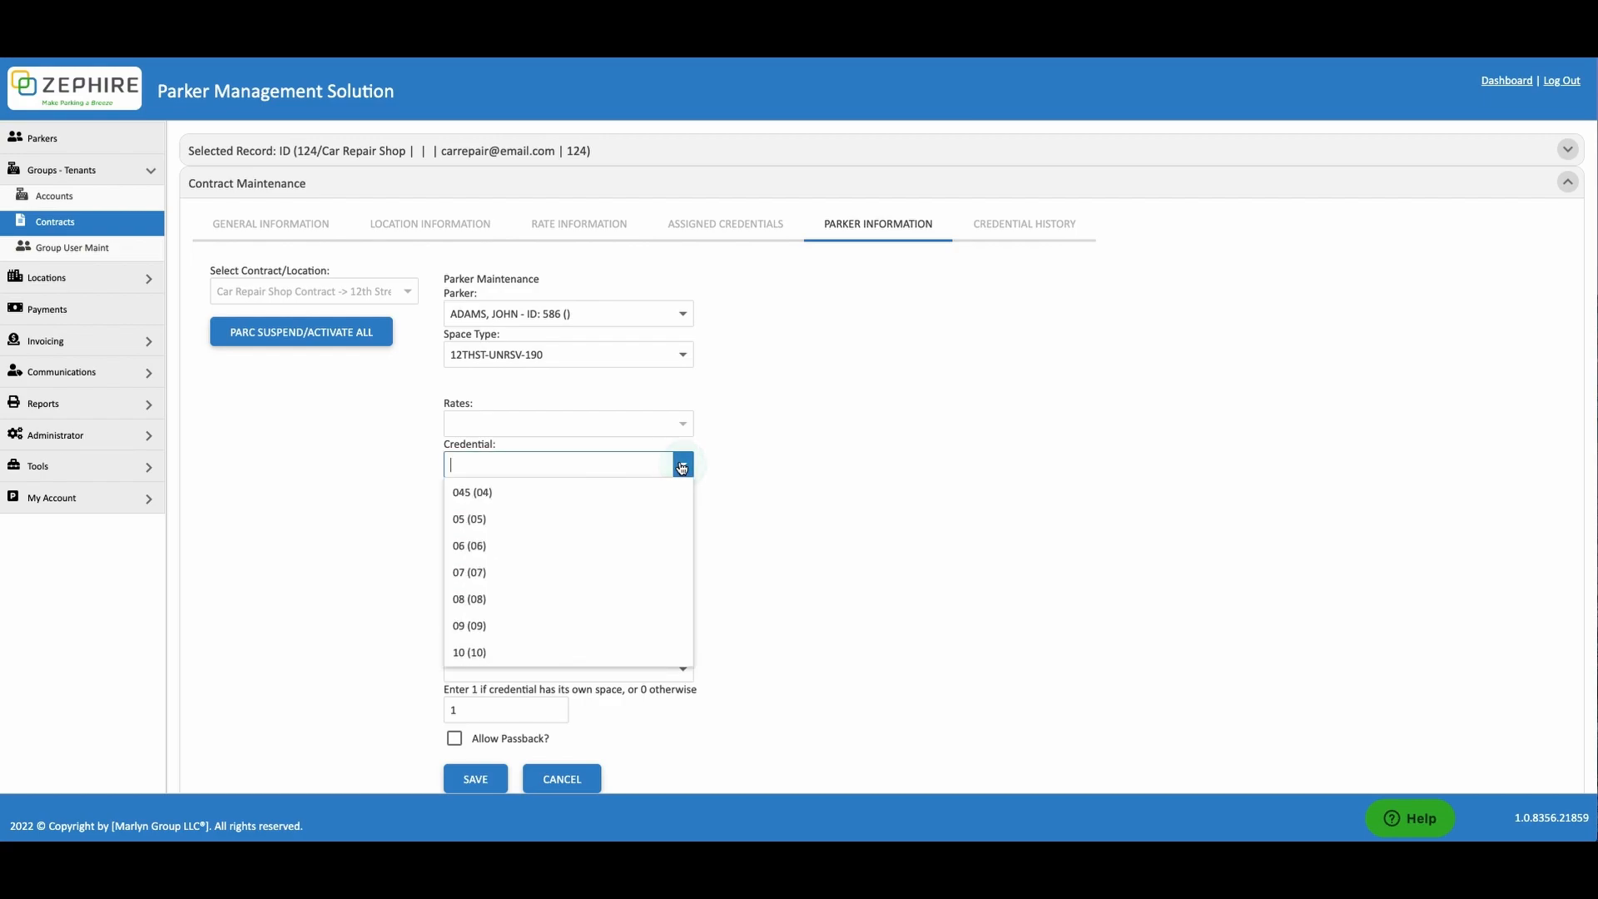
left_click(674, 492)
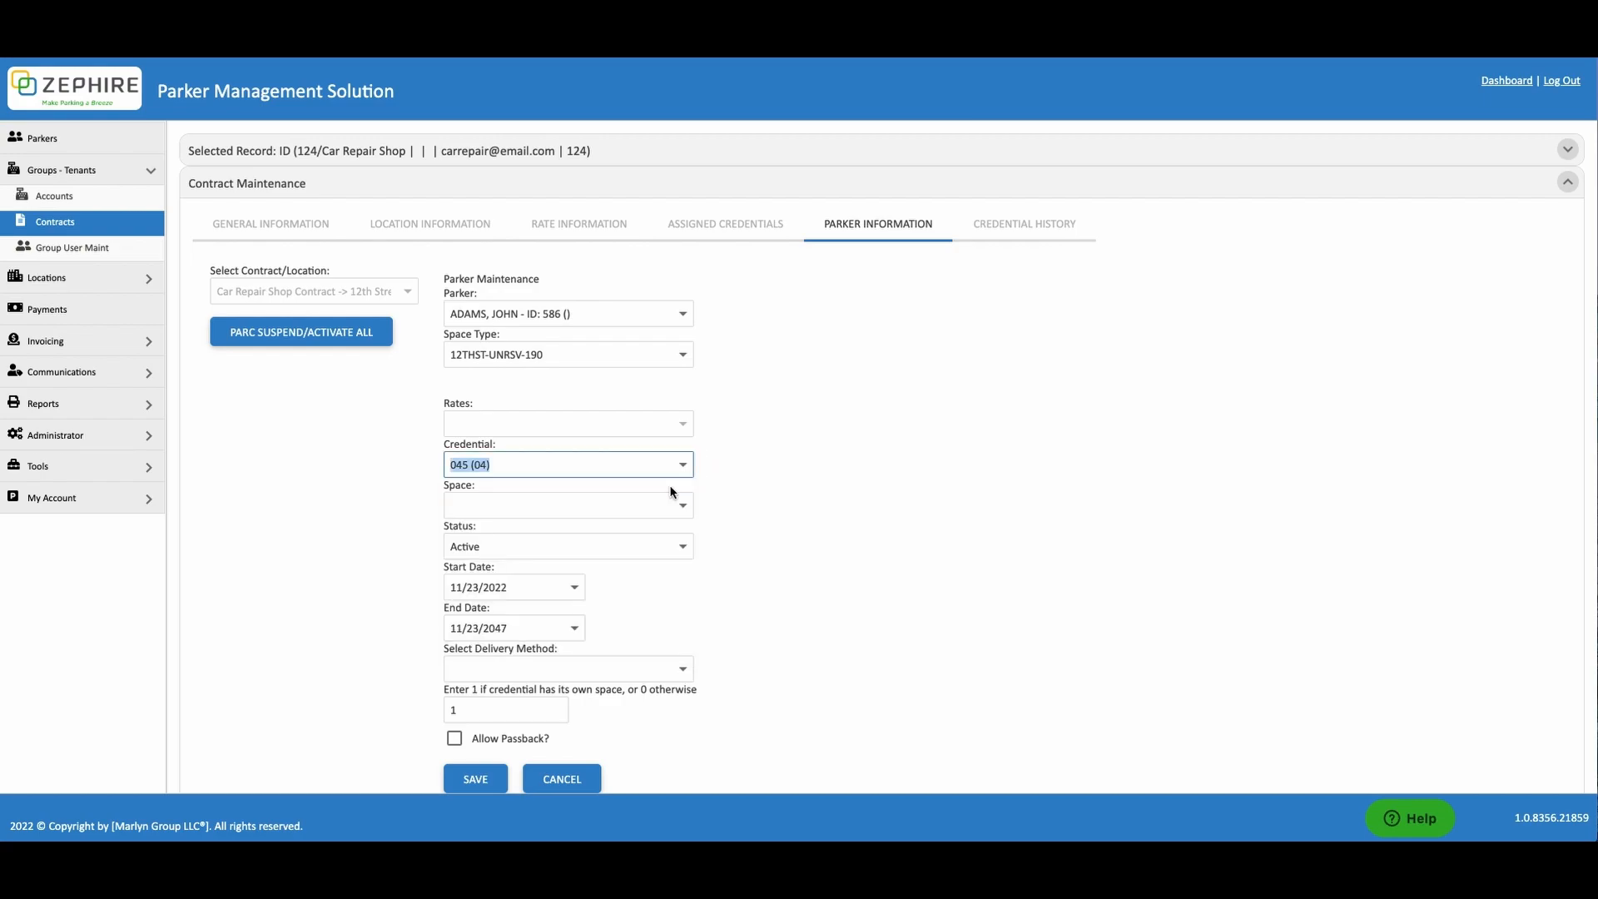
scroll(746, 491, "down", 1)
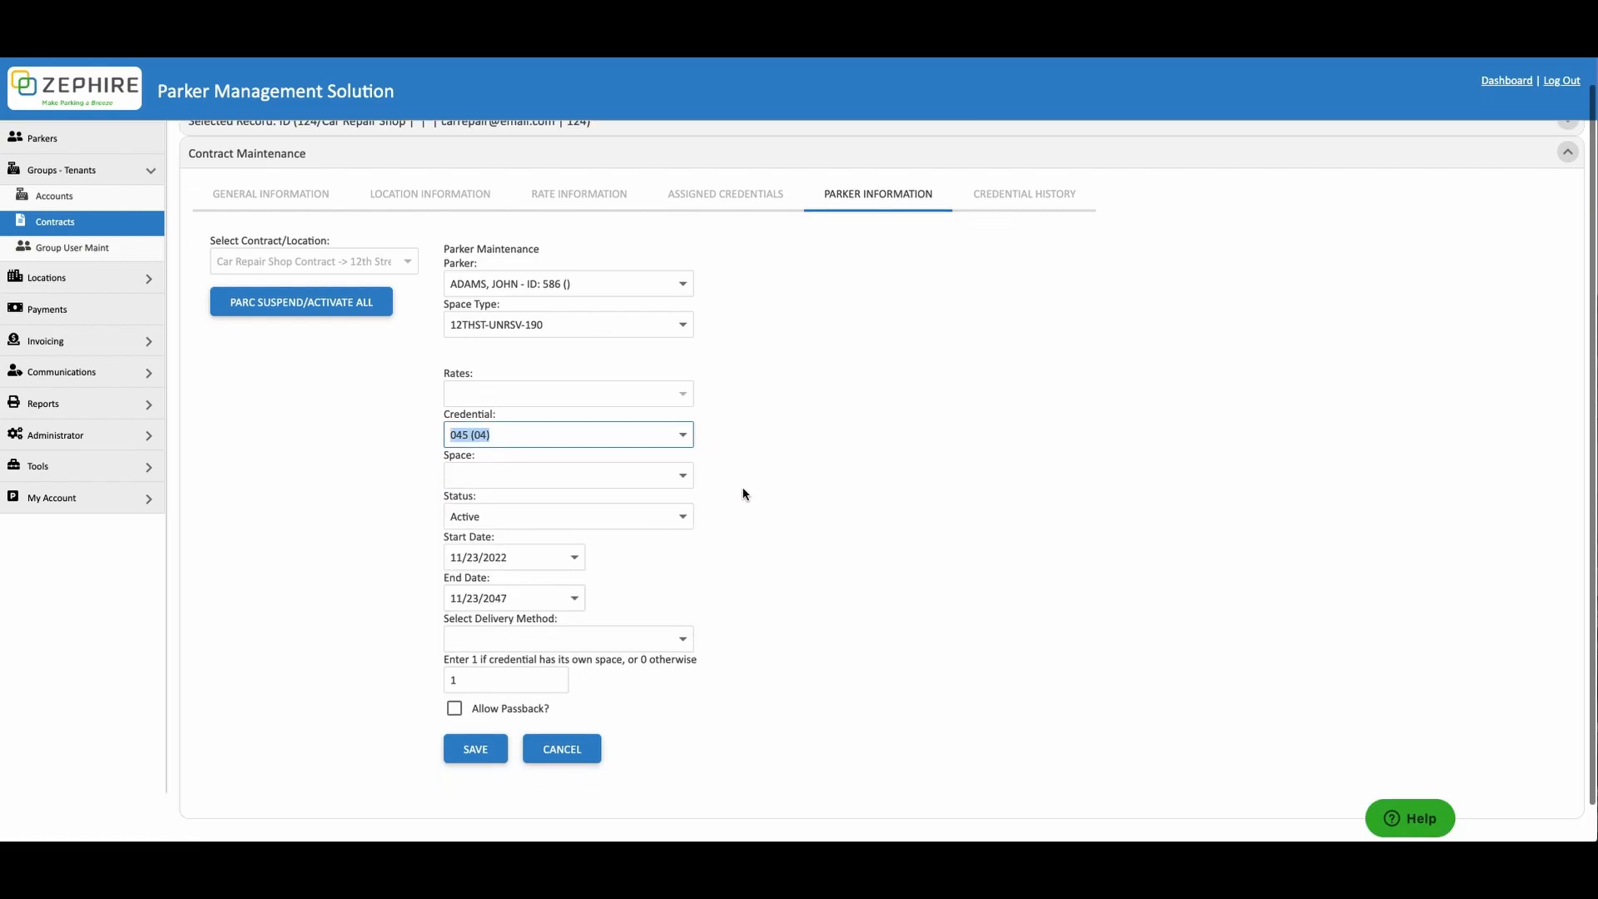
left_click(683, 466)
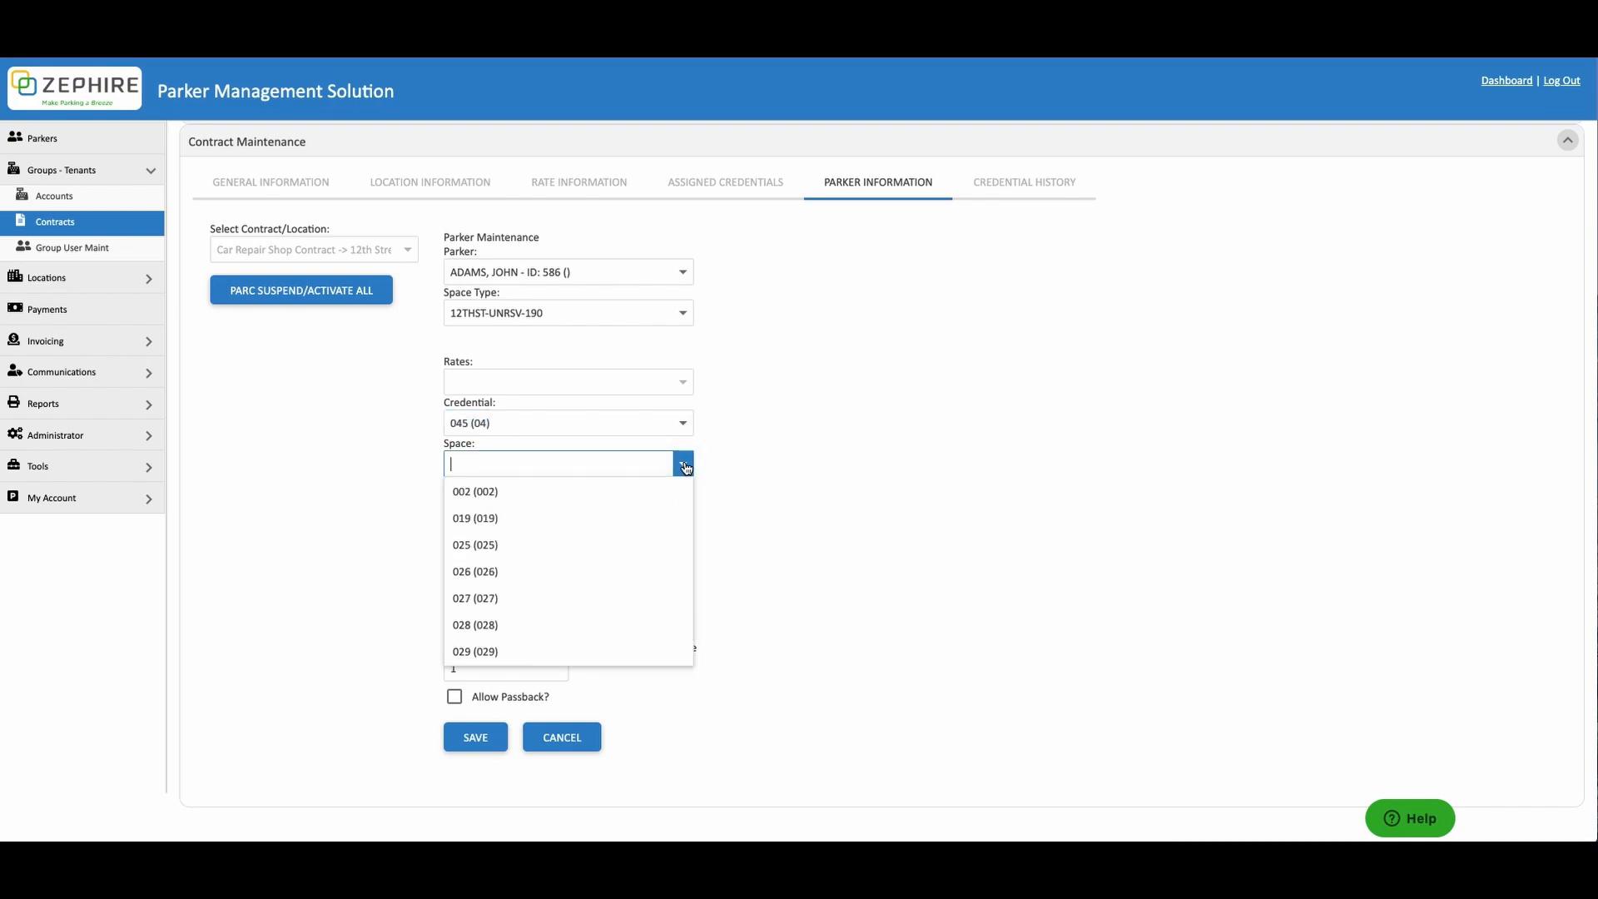
left_click(685, 467)
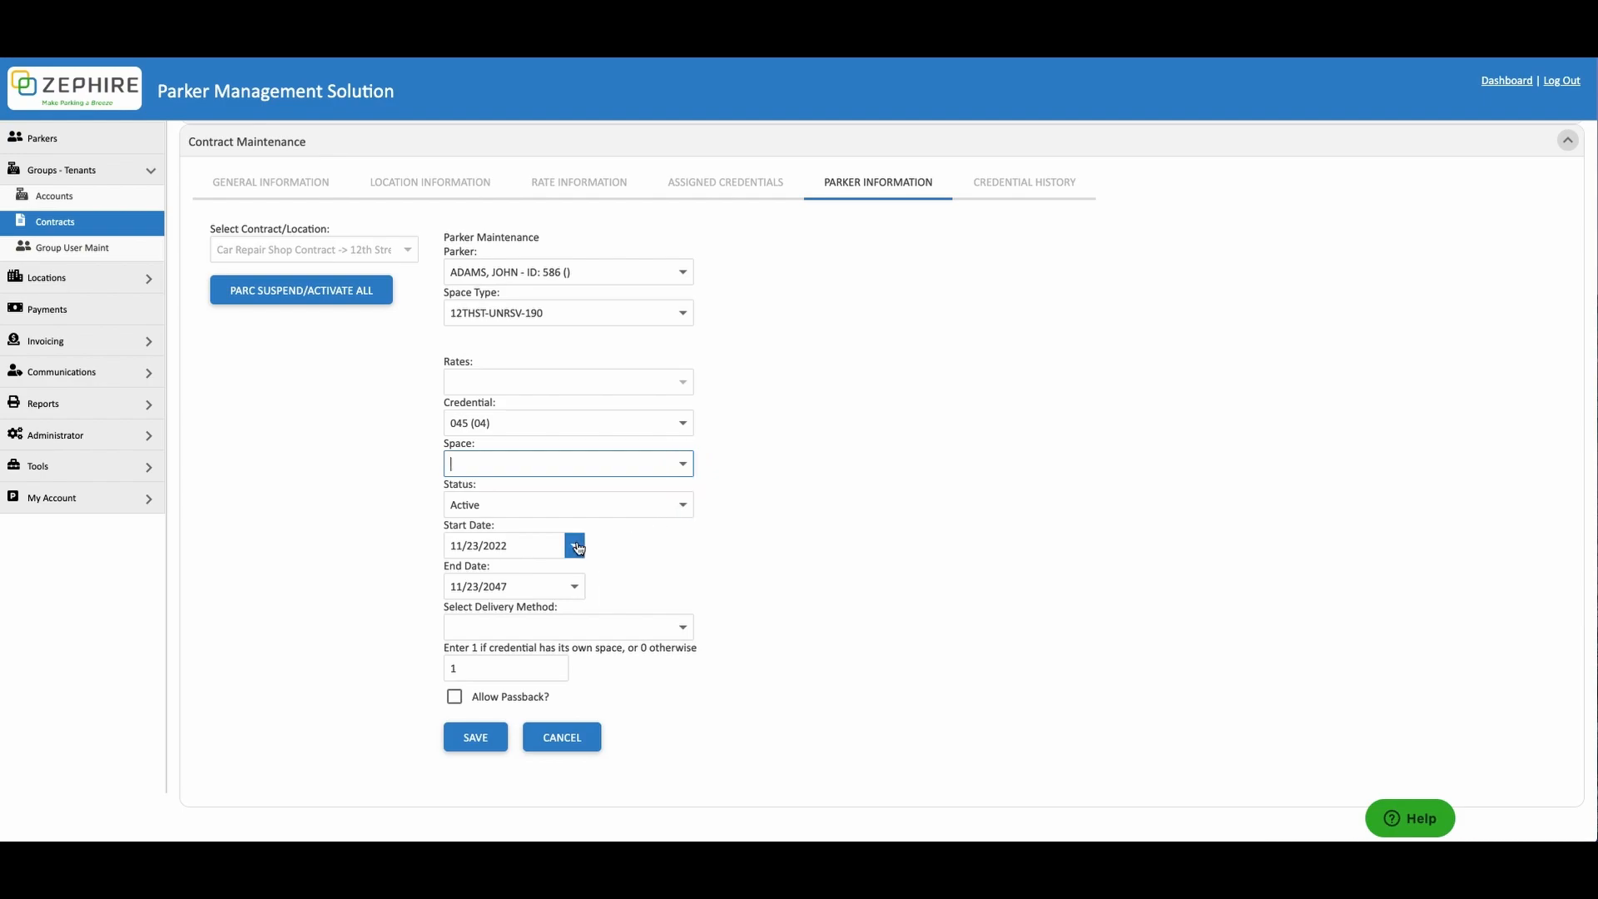
Set the credential's delivery method to Pick Up At Location and save the parker
left_click(682, 627)
left_click(676, 676)
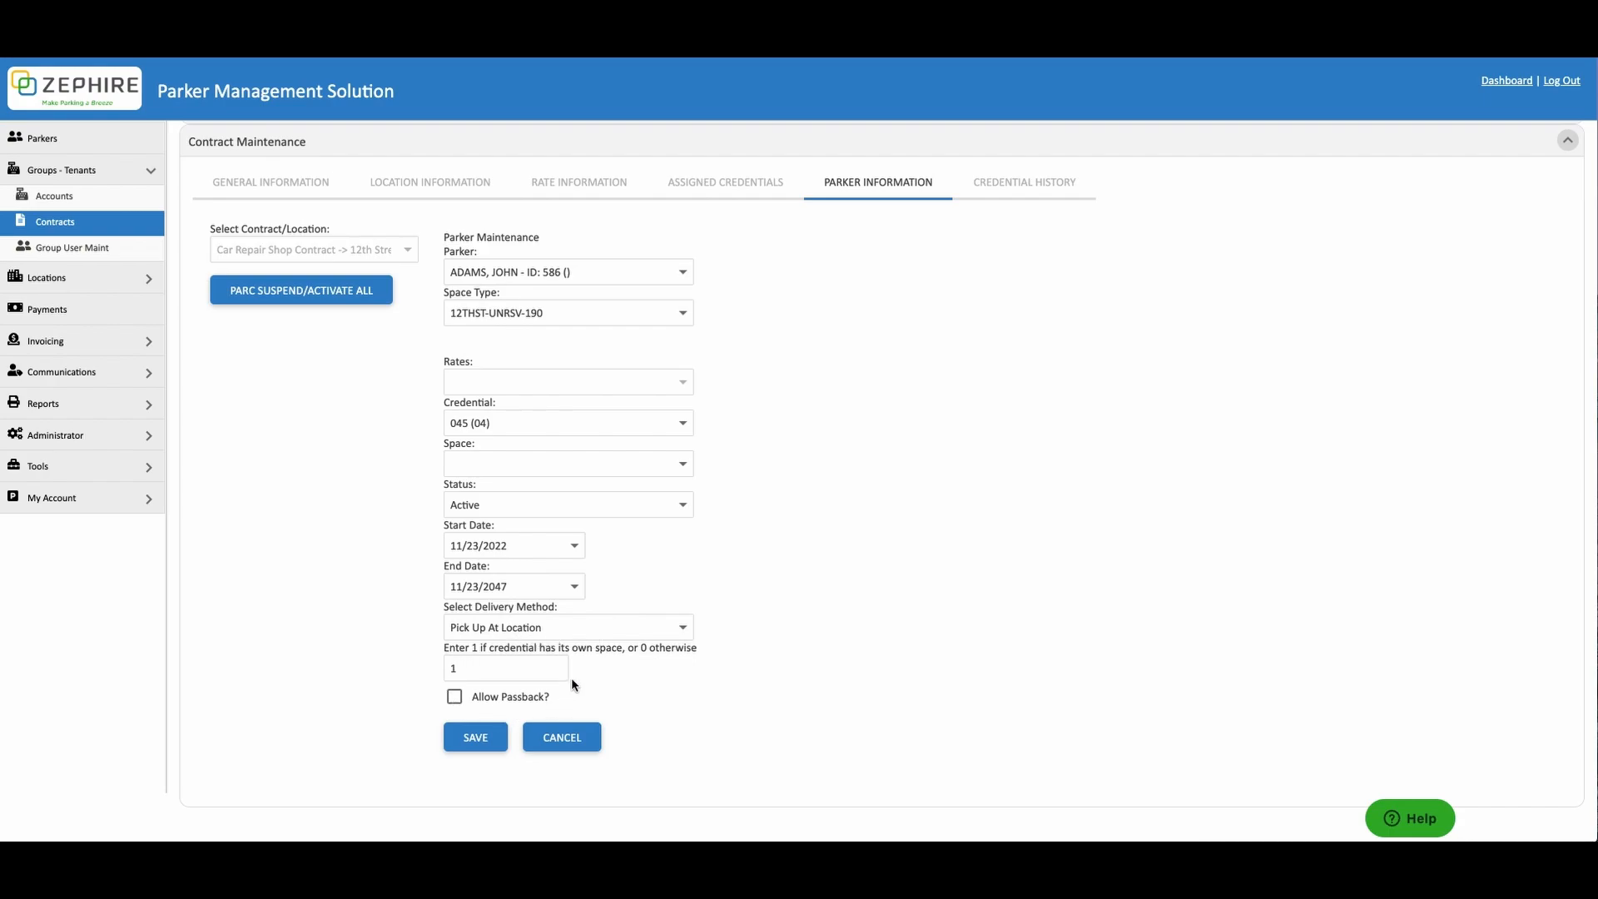
left_click(501, 737)
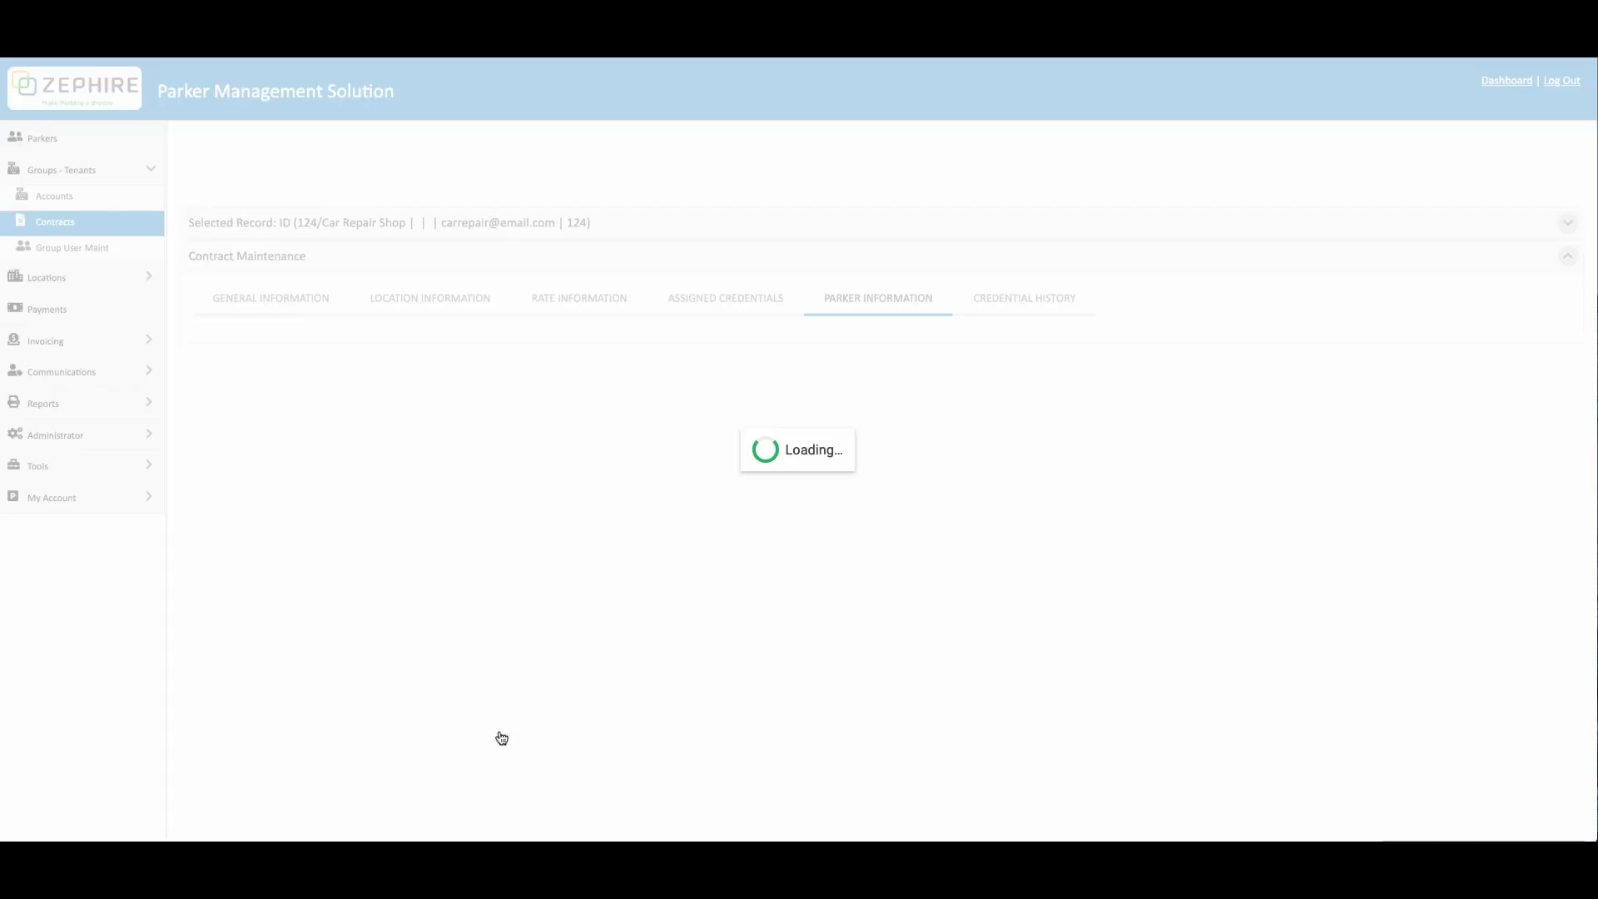